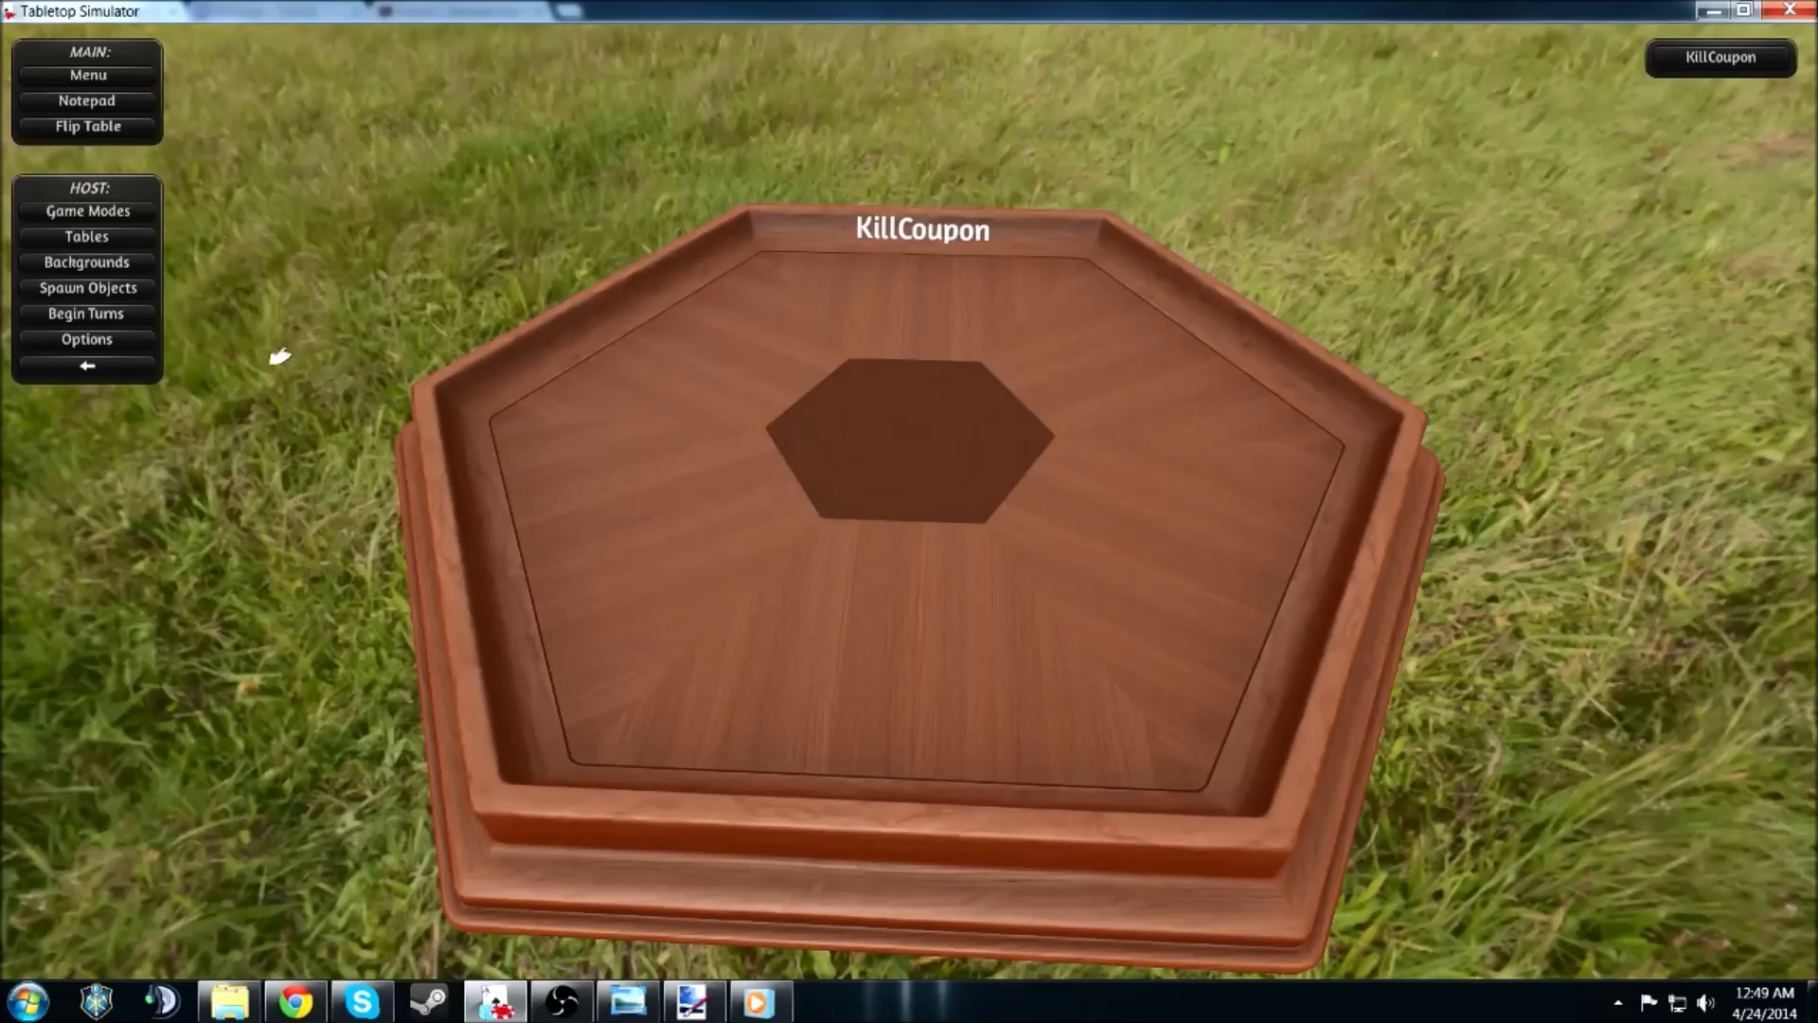
- Load the Cards game mode and flip the table
click(89, 210)
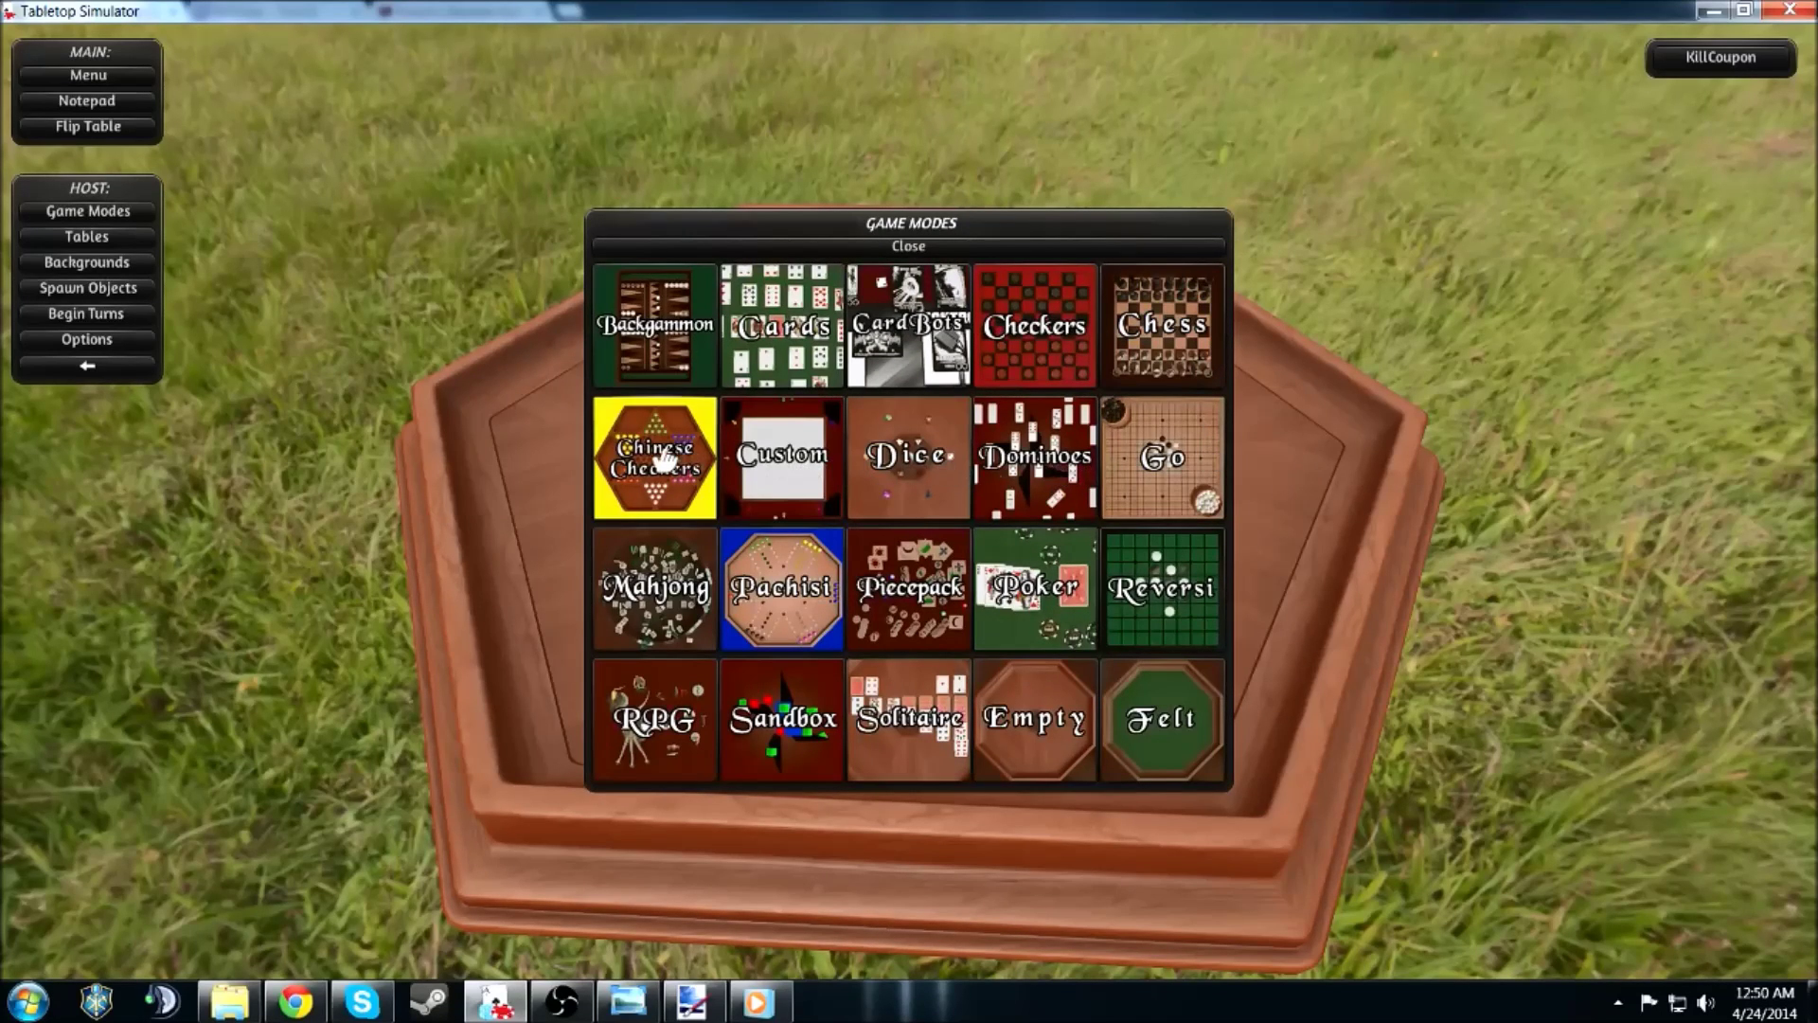
click(822, 382)
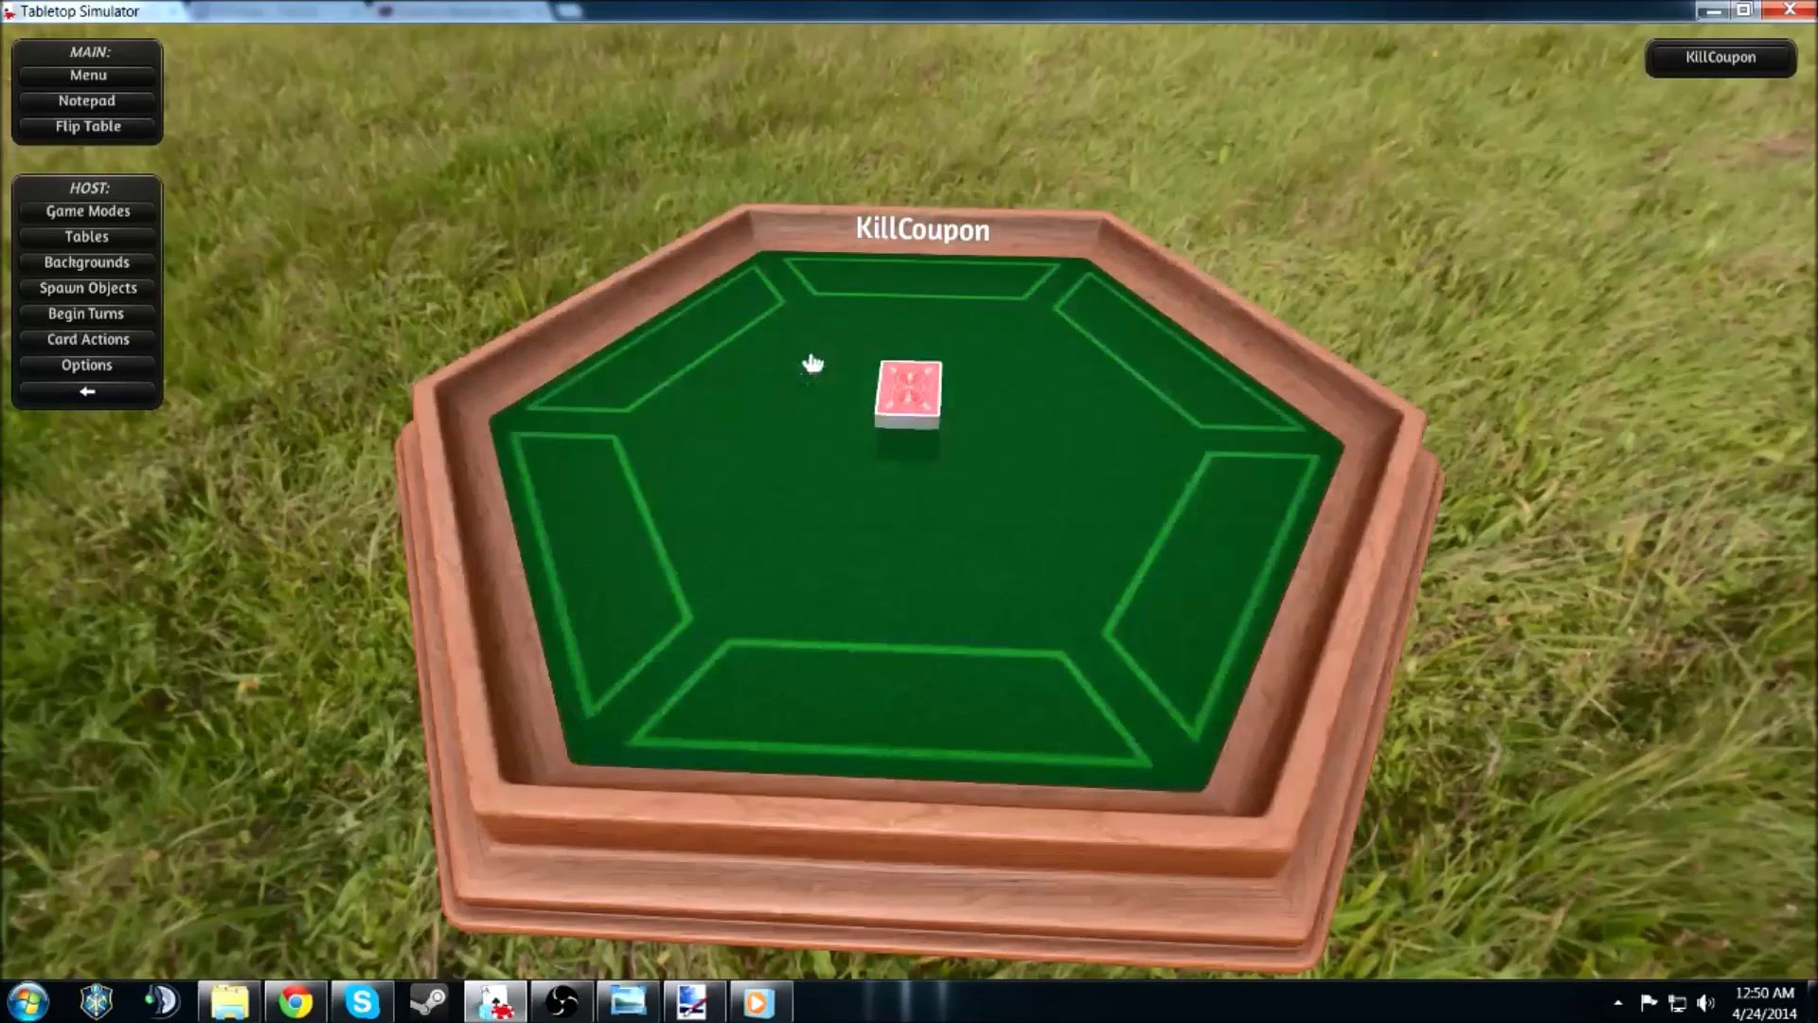
mouse_move(906, 454)
mouse_down()
mouse_move(860, 434)
mouse_move(768, 487)
mouse_move(698, 479)
mouse_move(898, 491)
mouse_move(923, 462)
mouse_move(967, 467)
mouse_move(906, 447)
mouse_up()
key(Escape)
key(Escape)
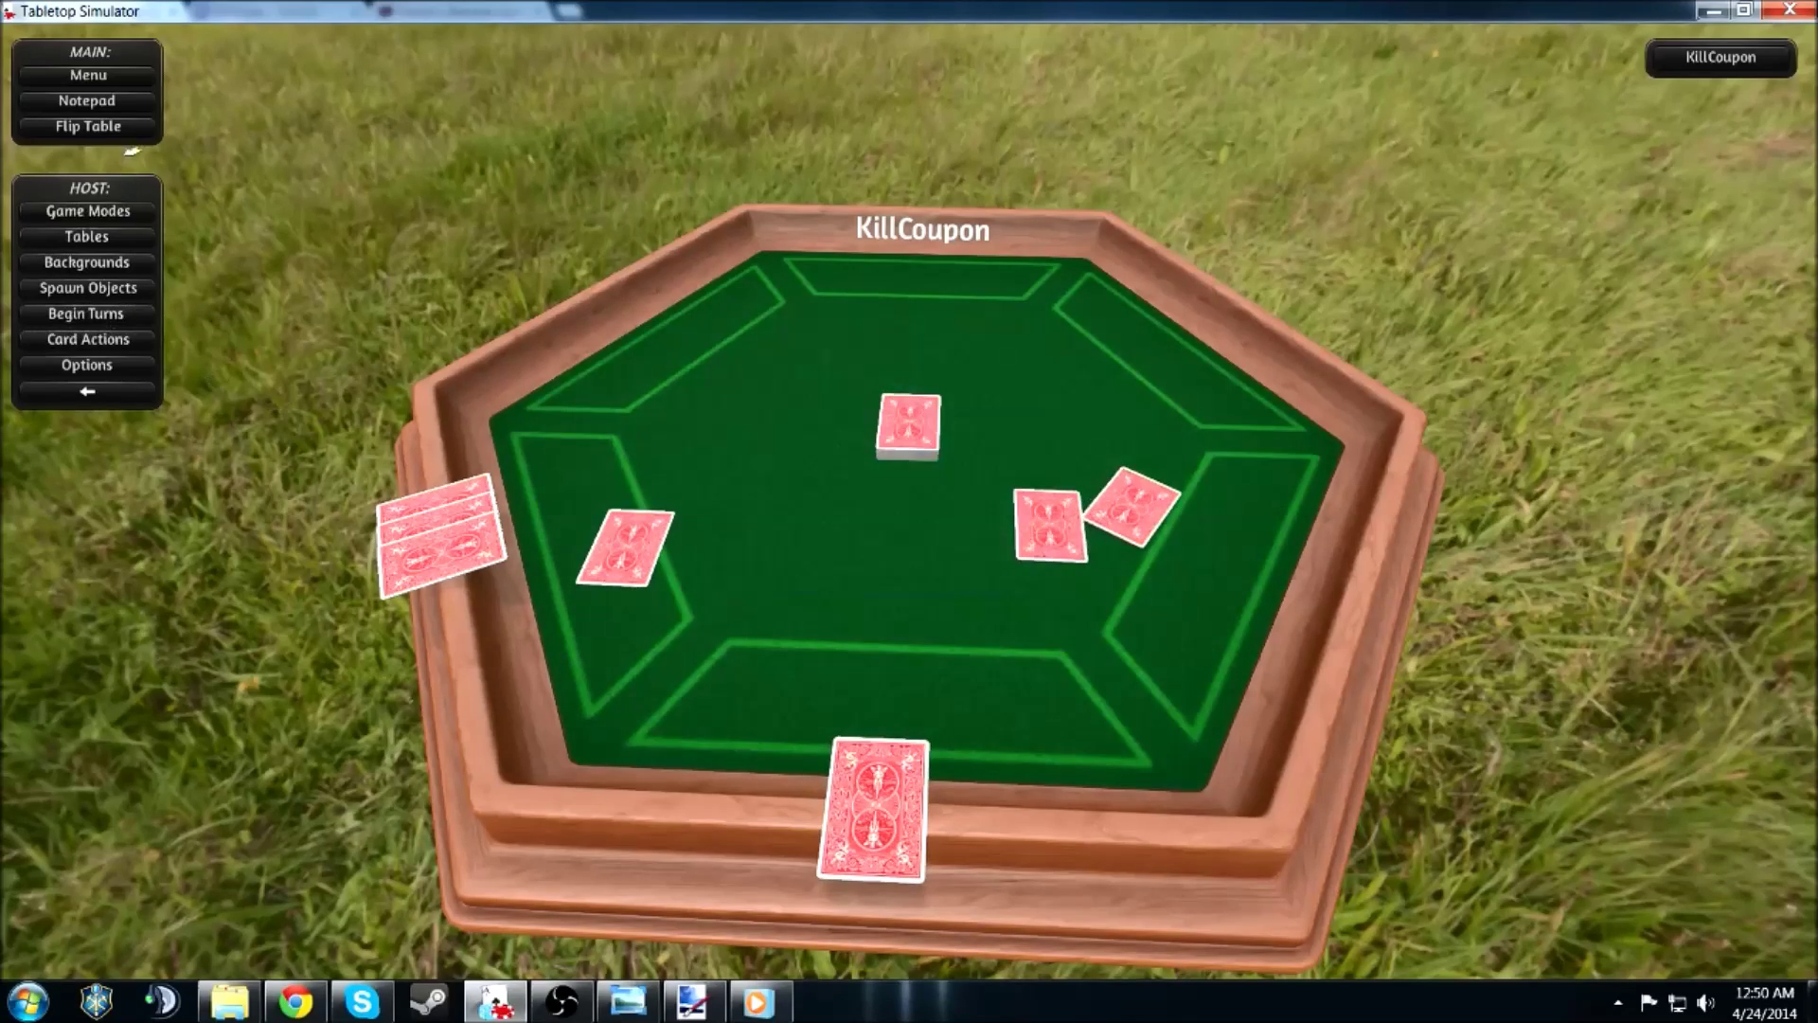
click(127, 128)
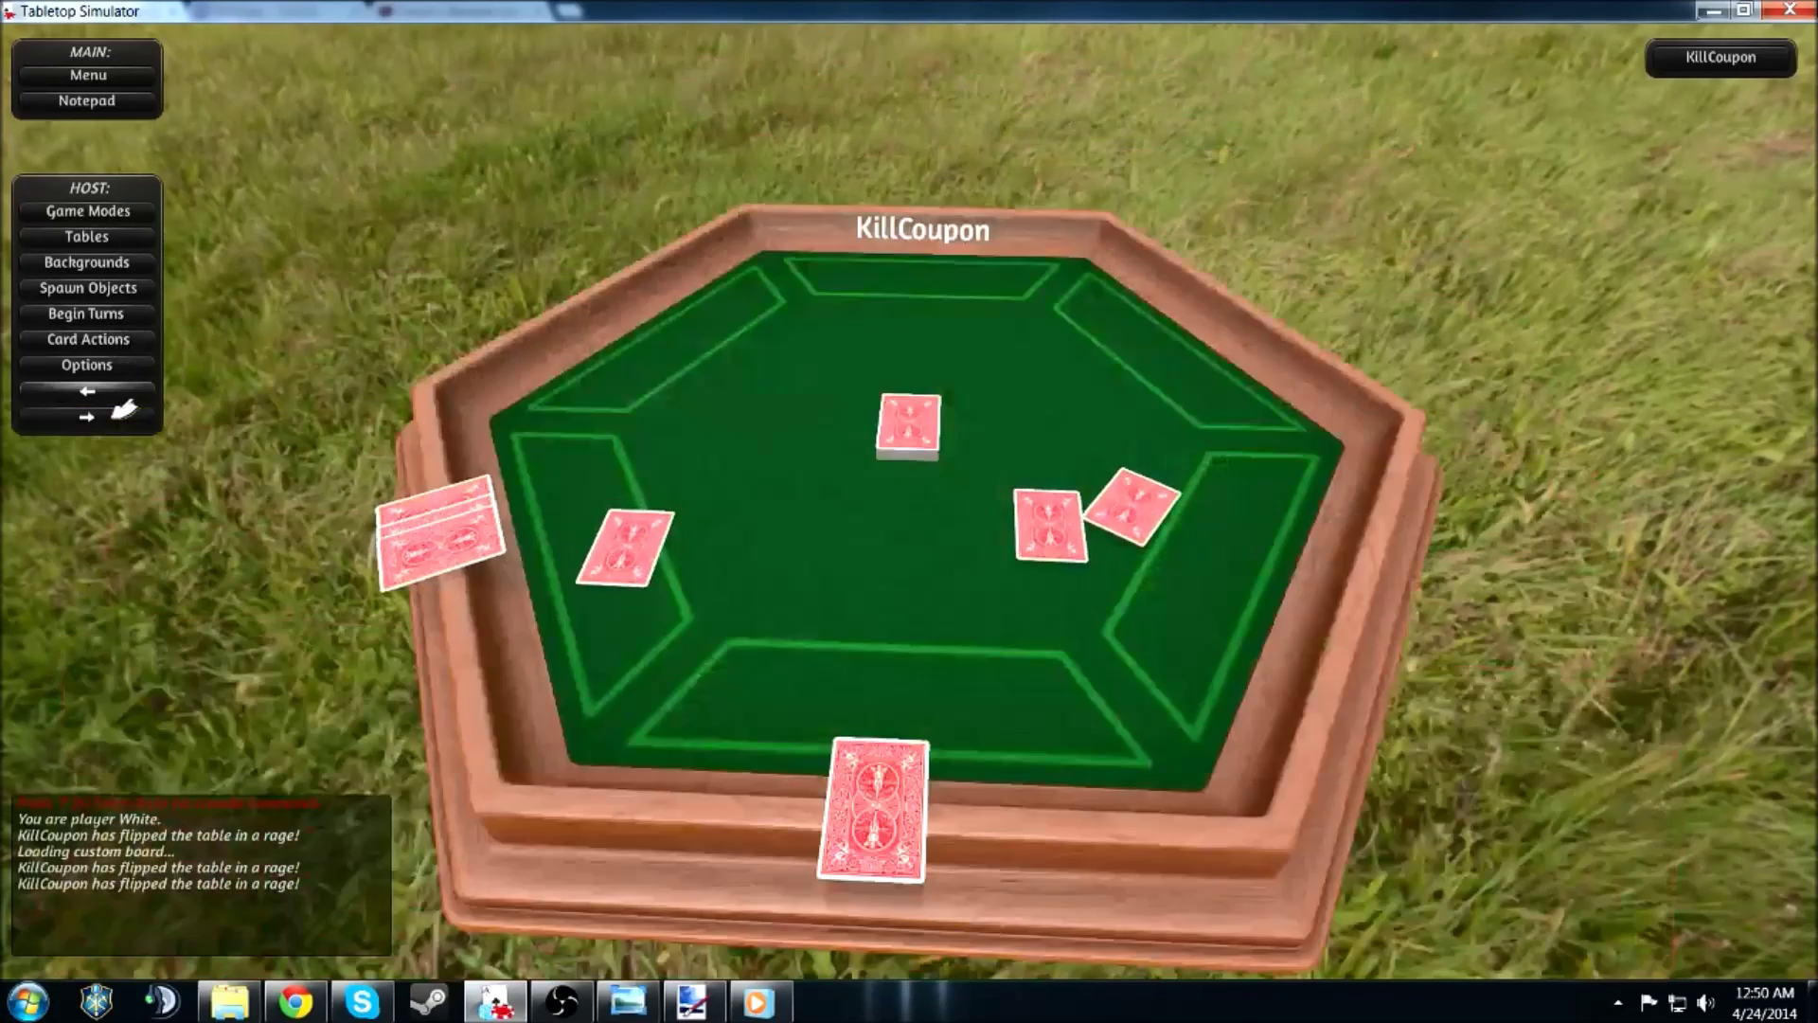
- Load save slot 3, "uno memes gen 2", and return to the table
key(Escape)
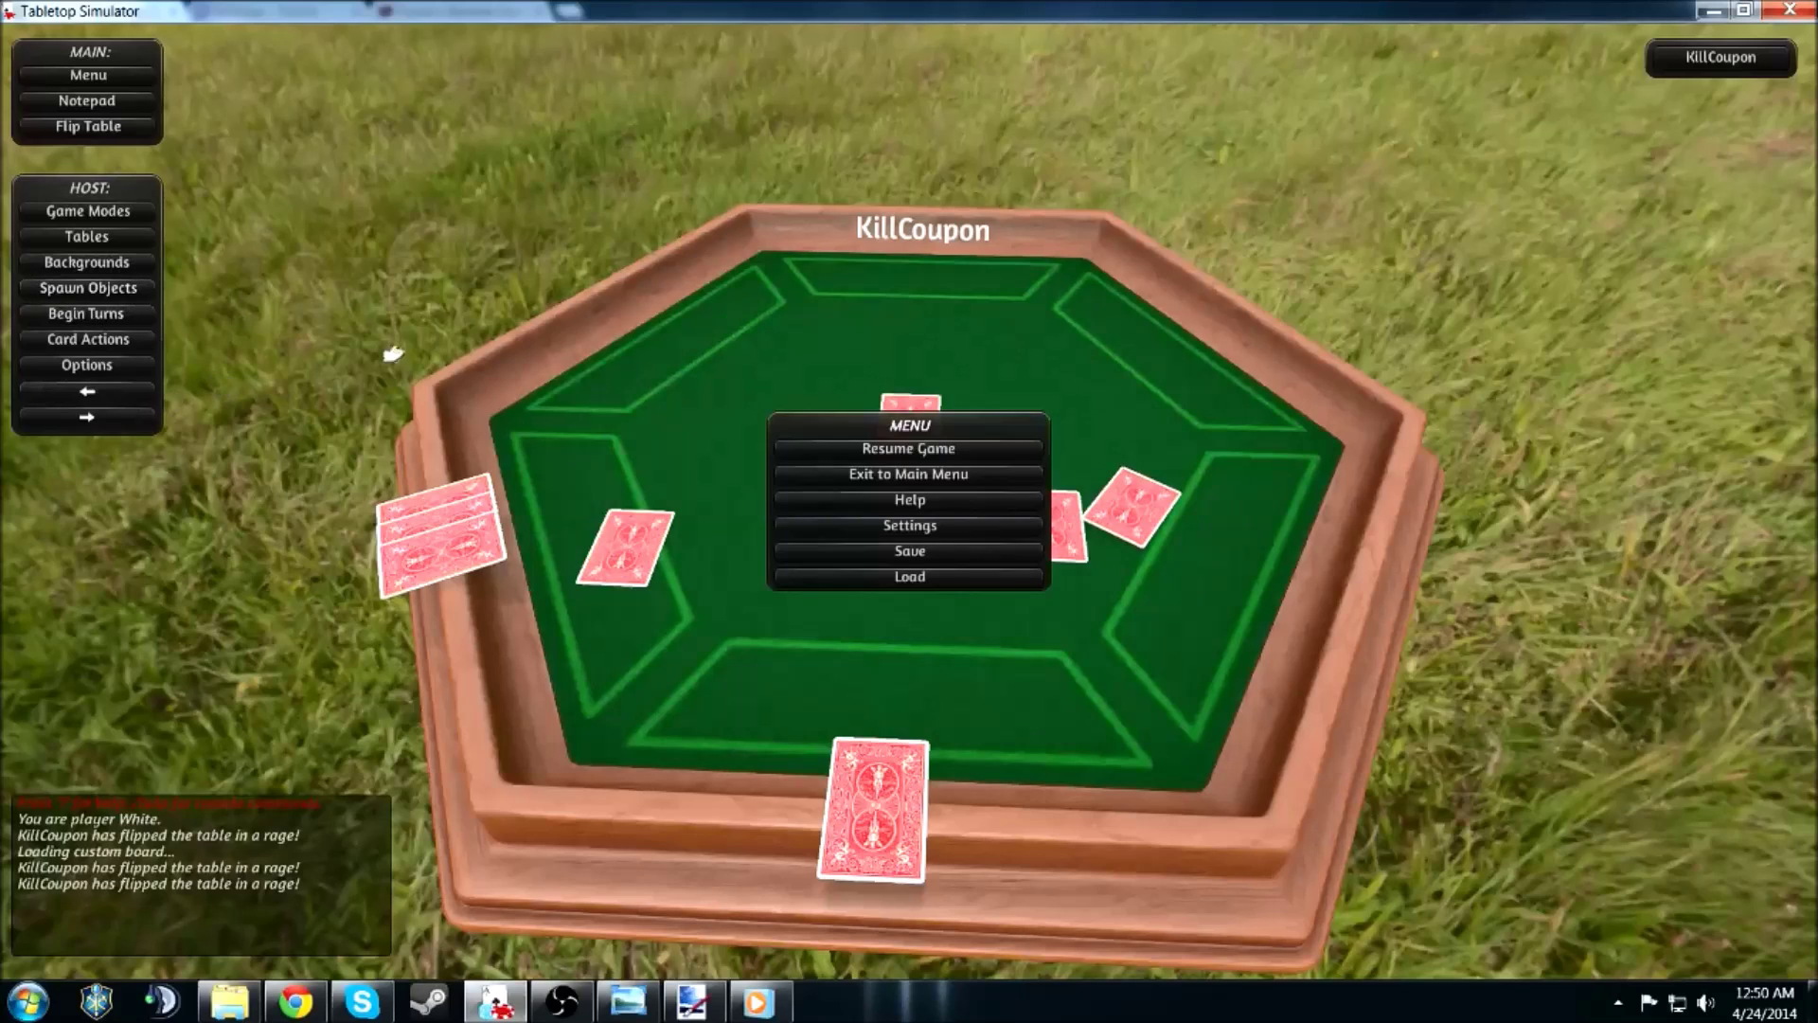
click(855, 573)
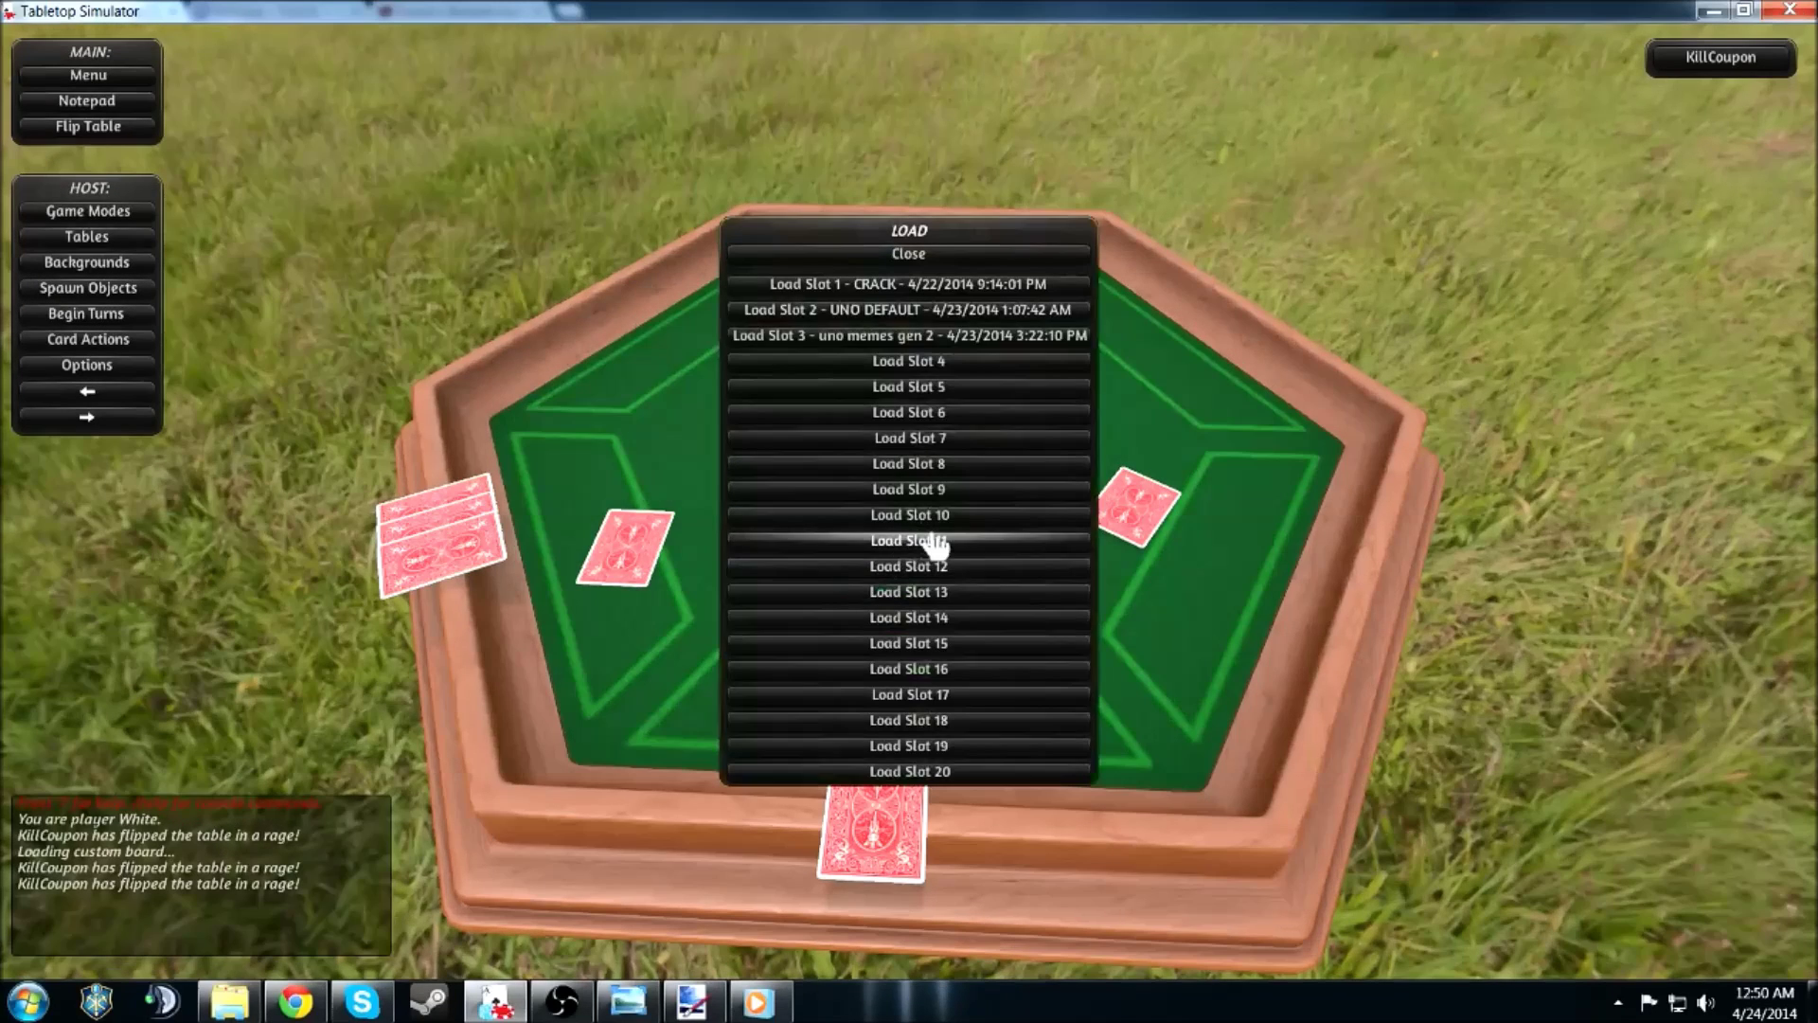
click(935, 339)
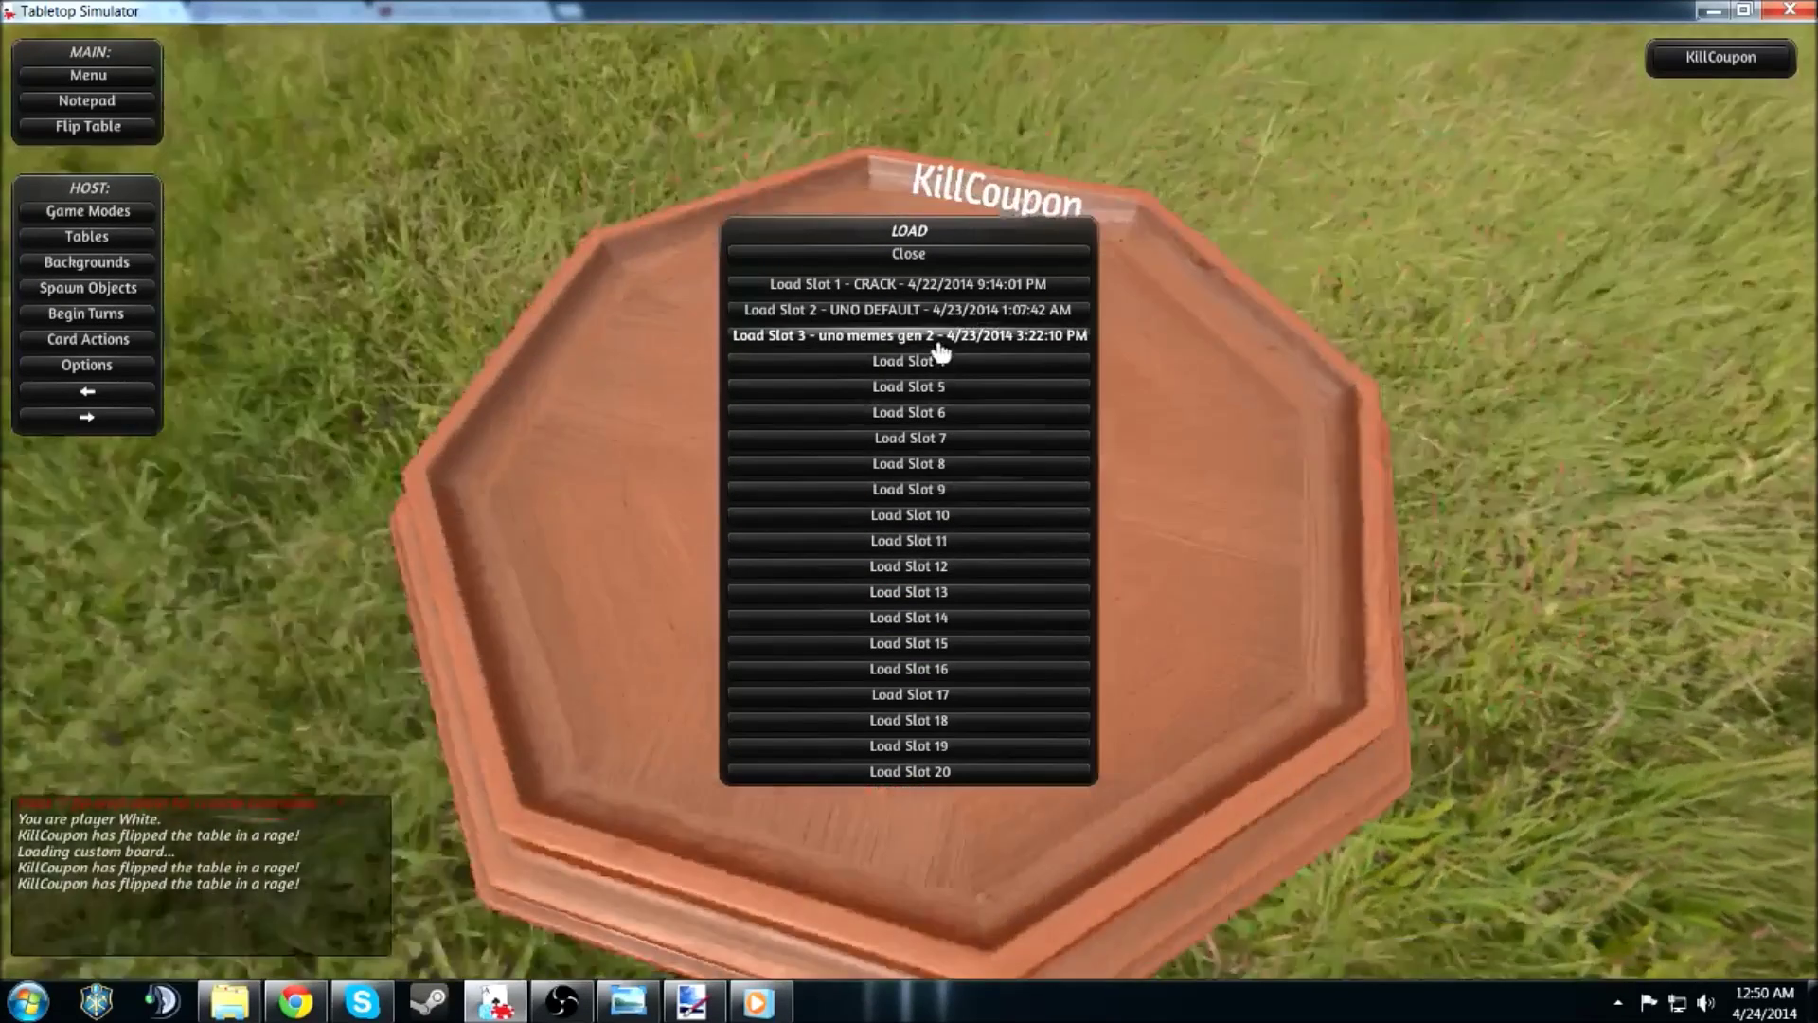
key(Escape)
key(Escape)
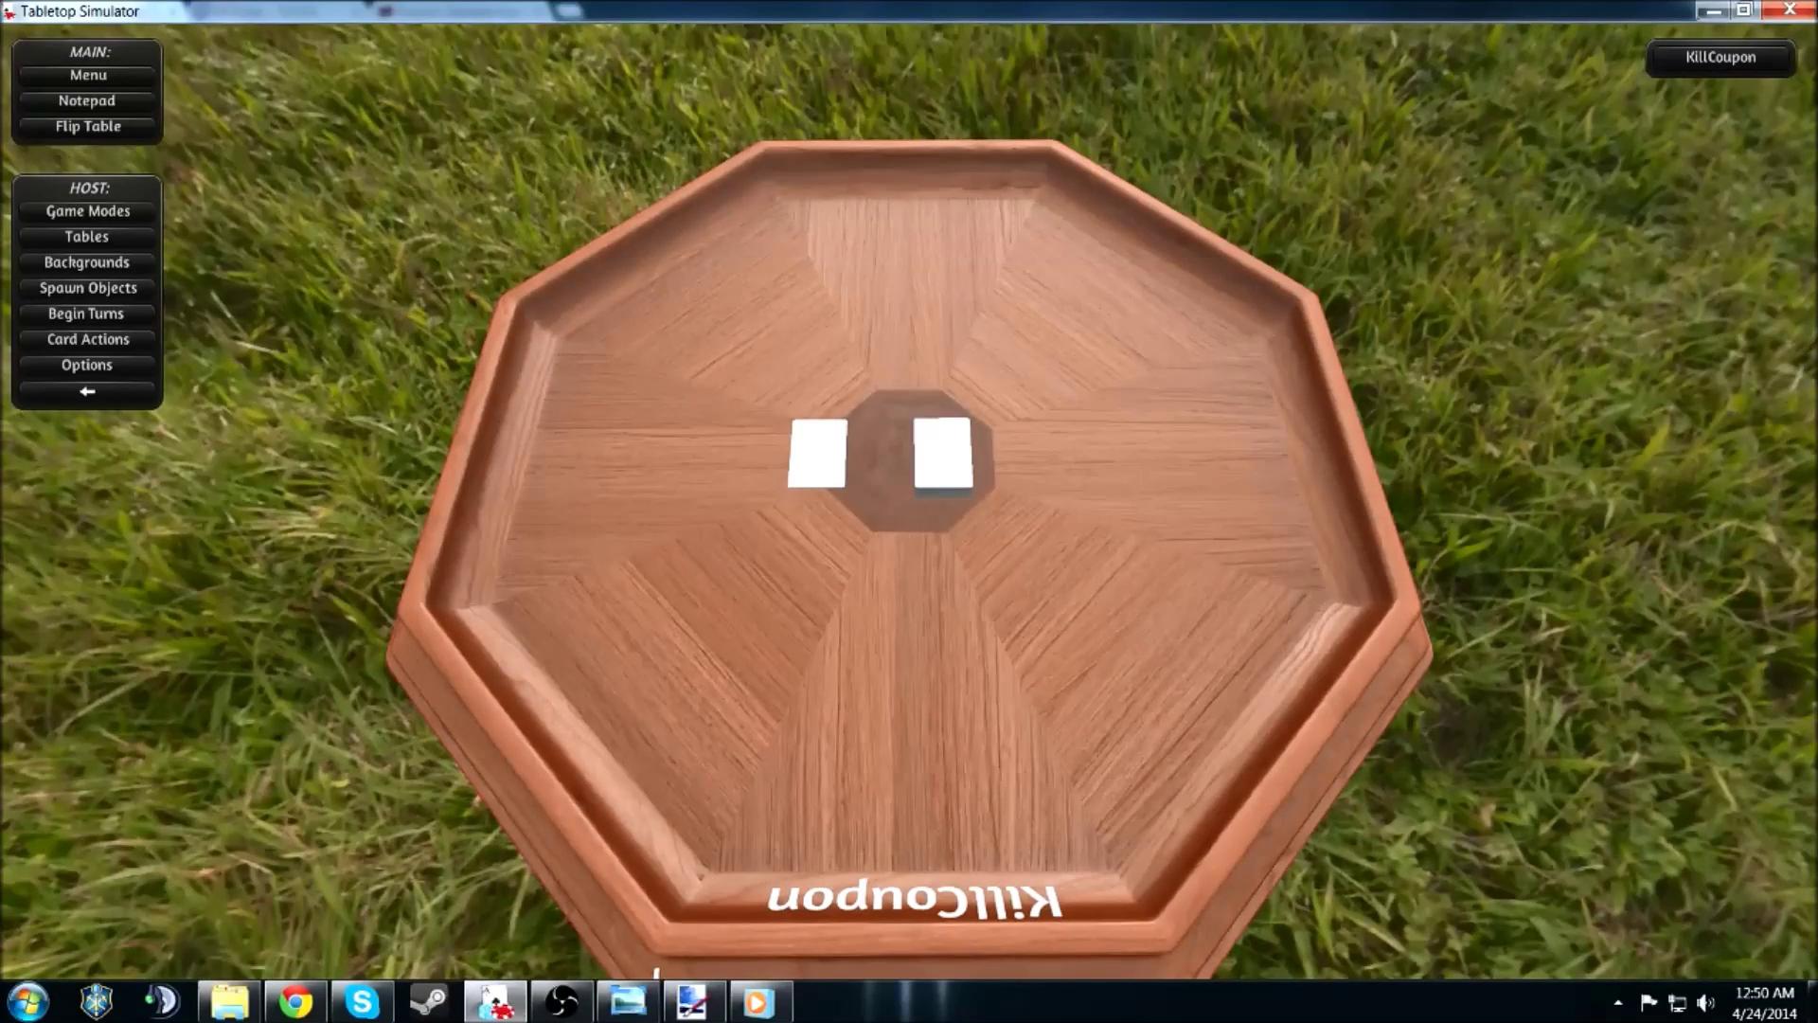
- Switch to Paint.NET to view its blank canvas
click(710, 1011)
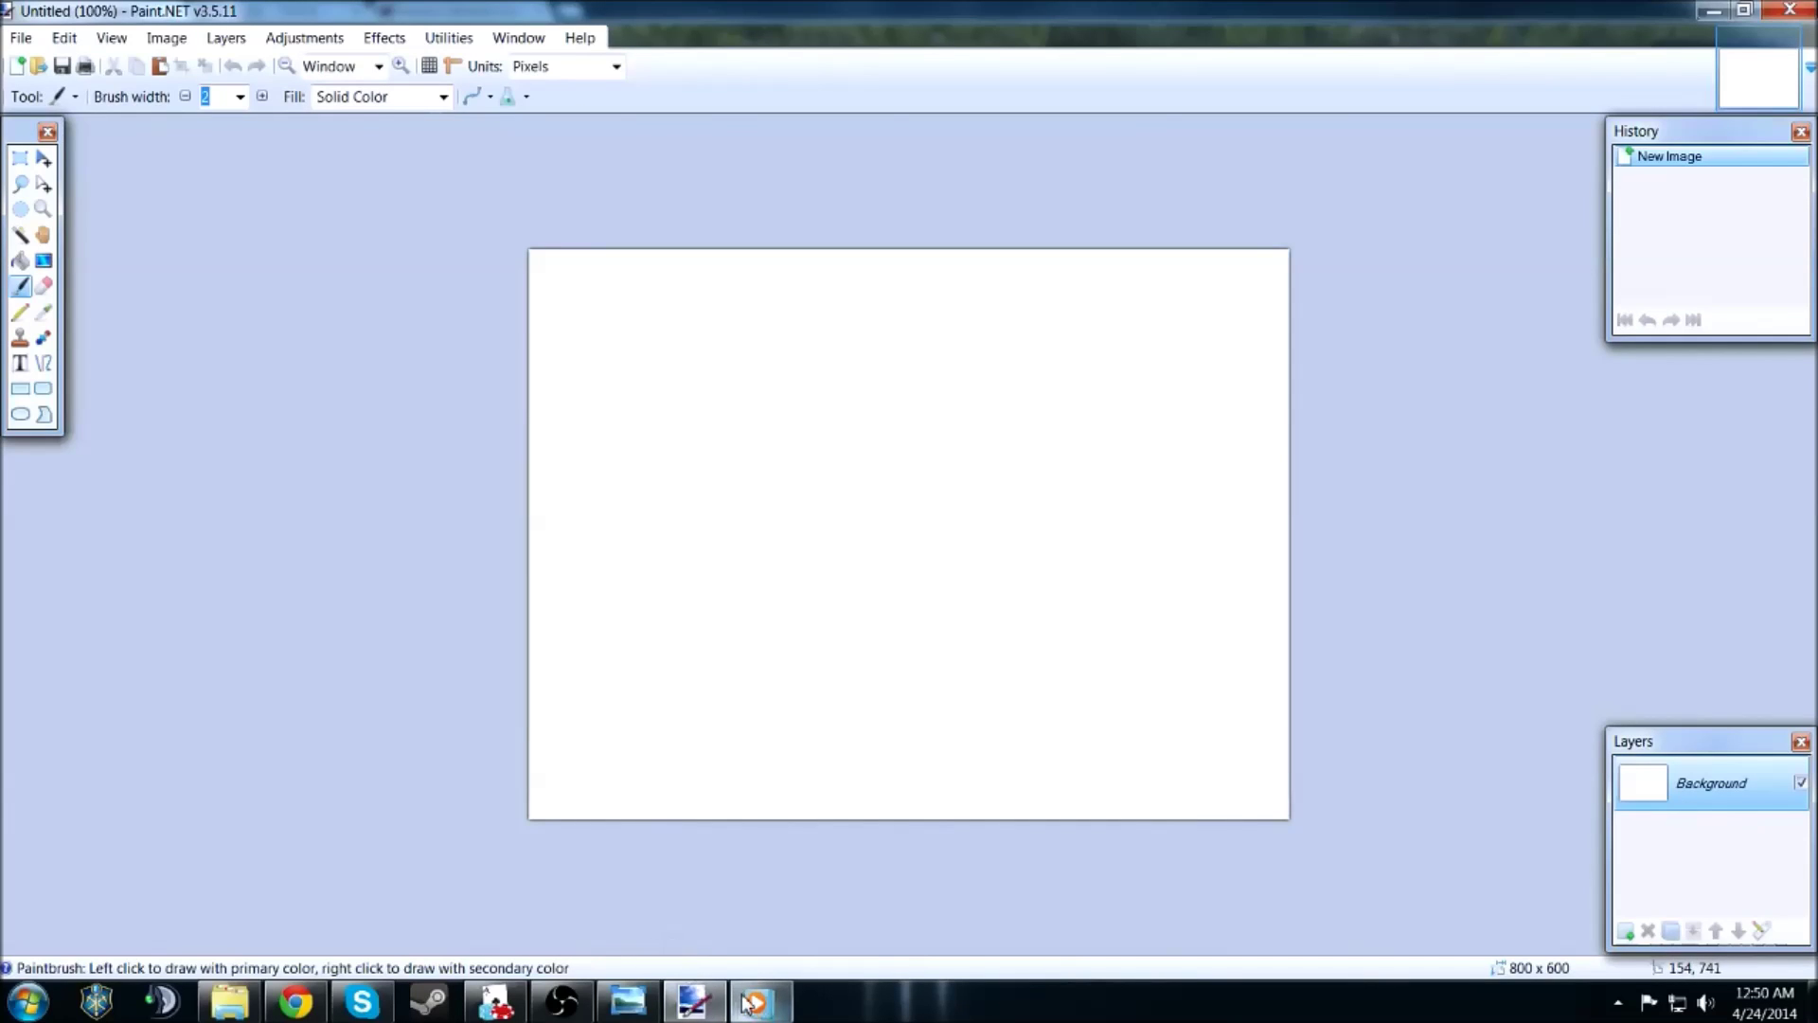
mouse_move(748, 1002)
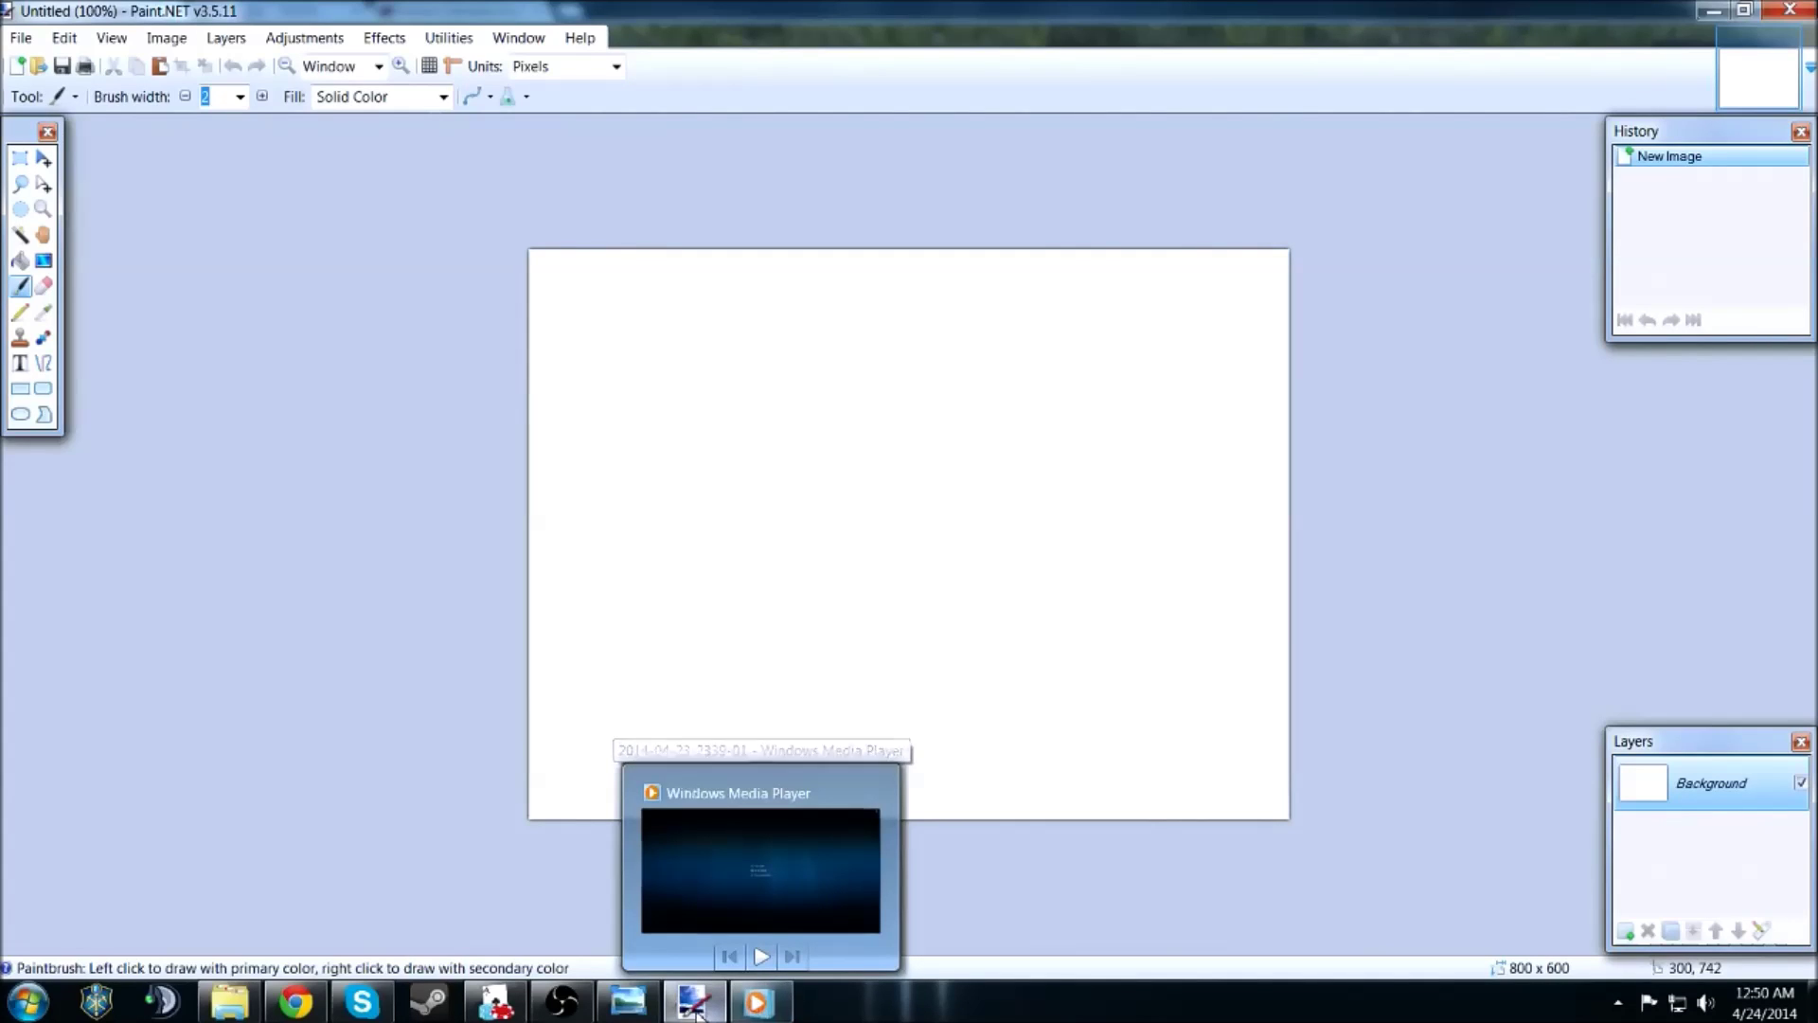
mouse_move(692, 1009)
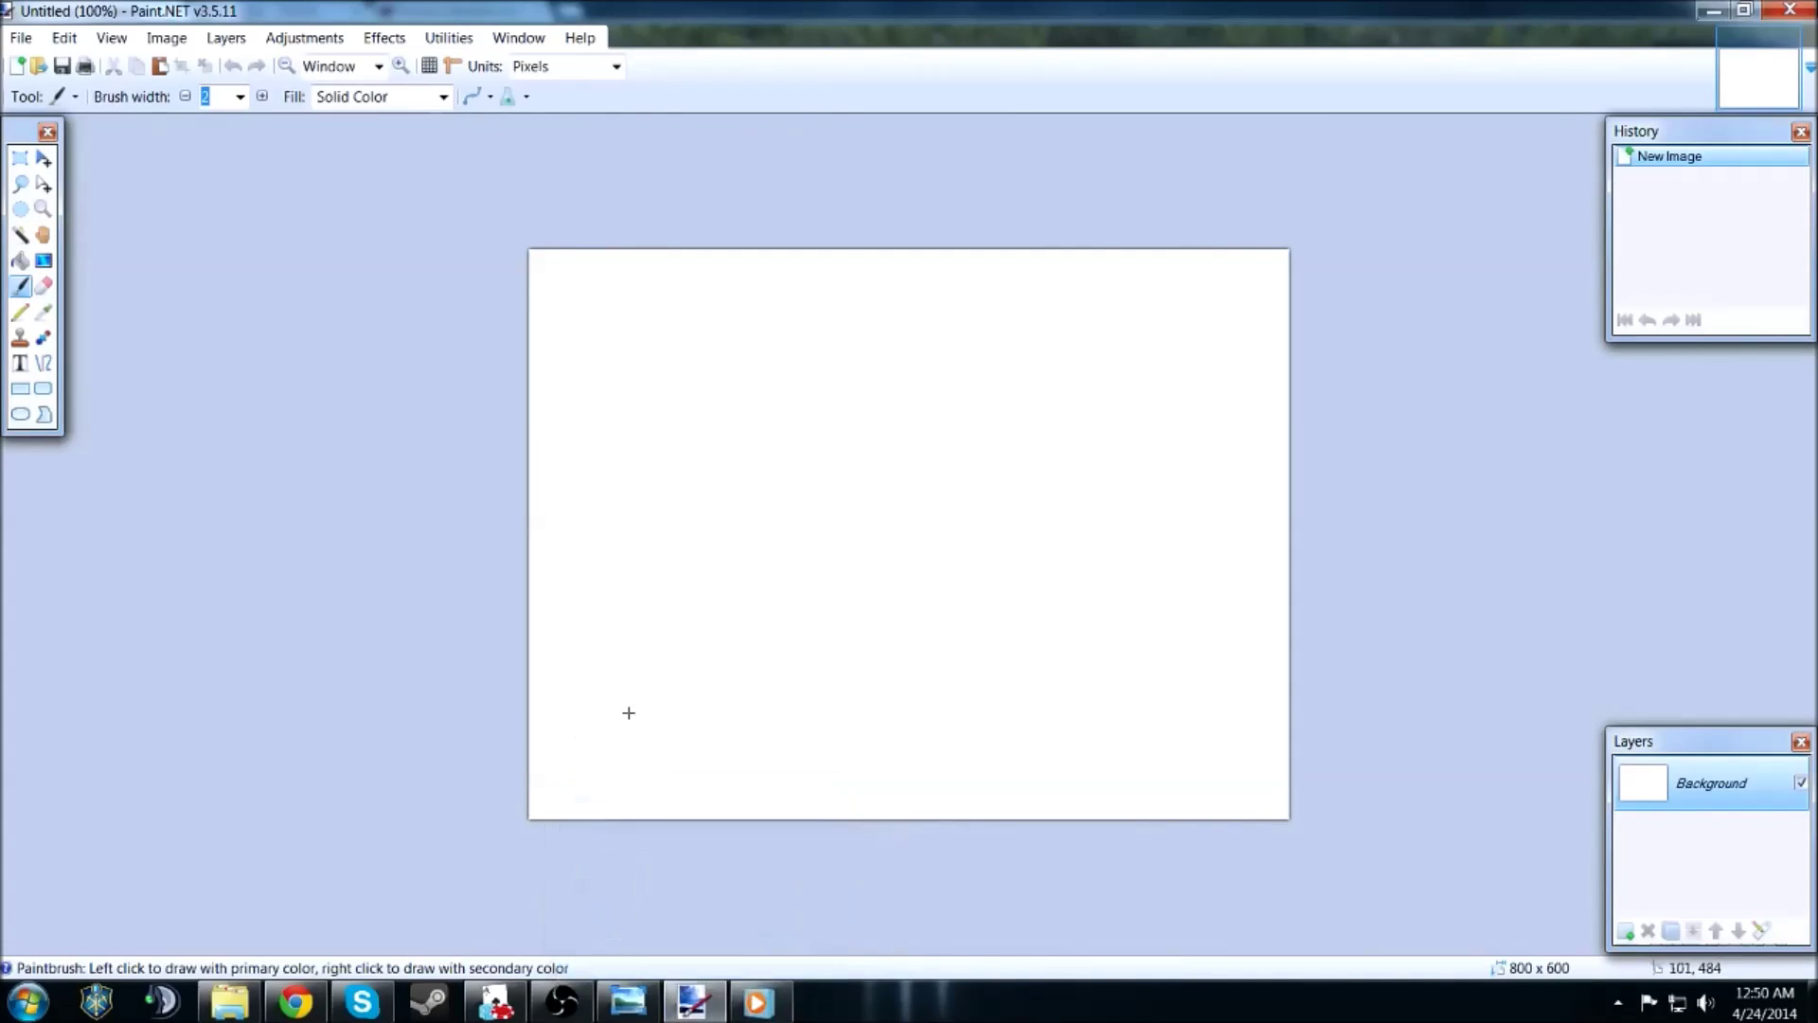
- Switch to Windows Explorer and go to the Program Files (x86) folder on Local Disk (C:)
click(251, 996)
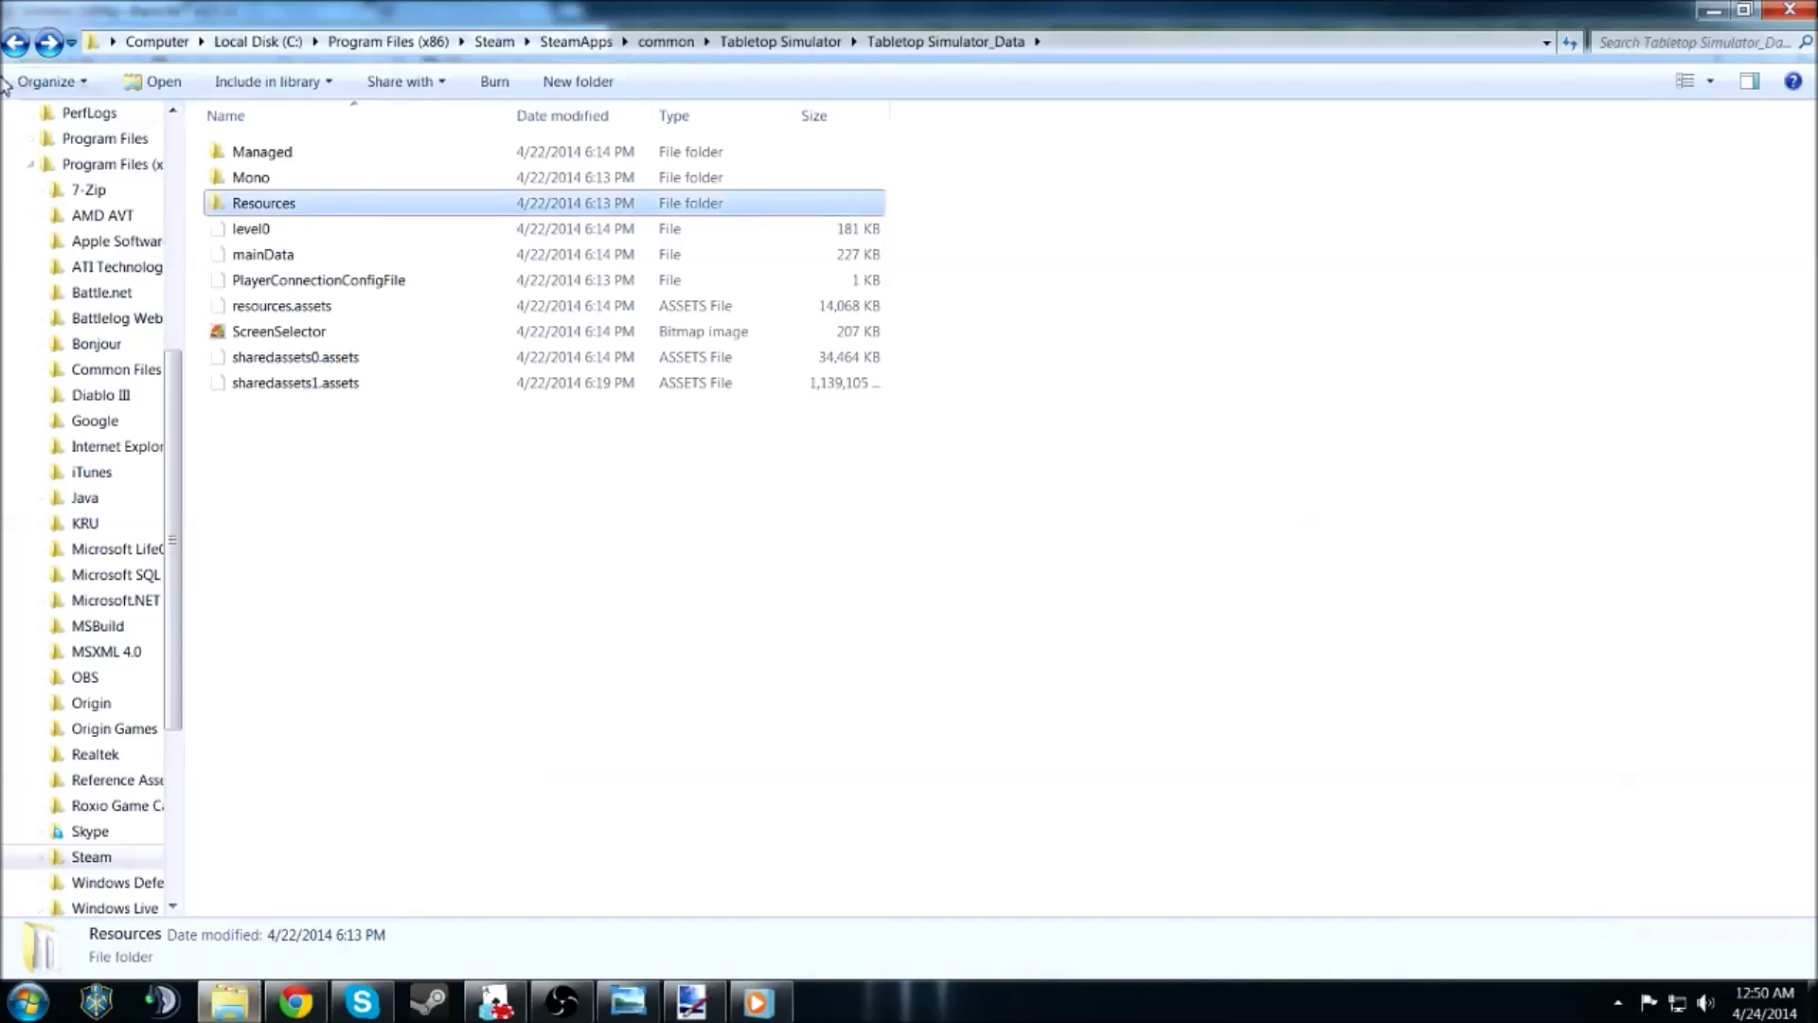
click(16, 43)
drag(173, 407, 178, 237)
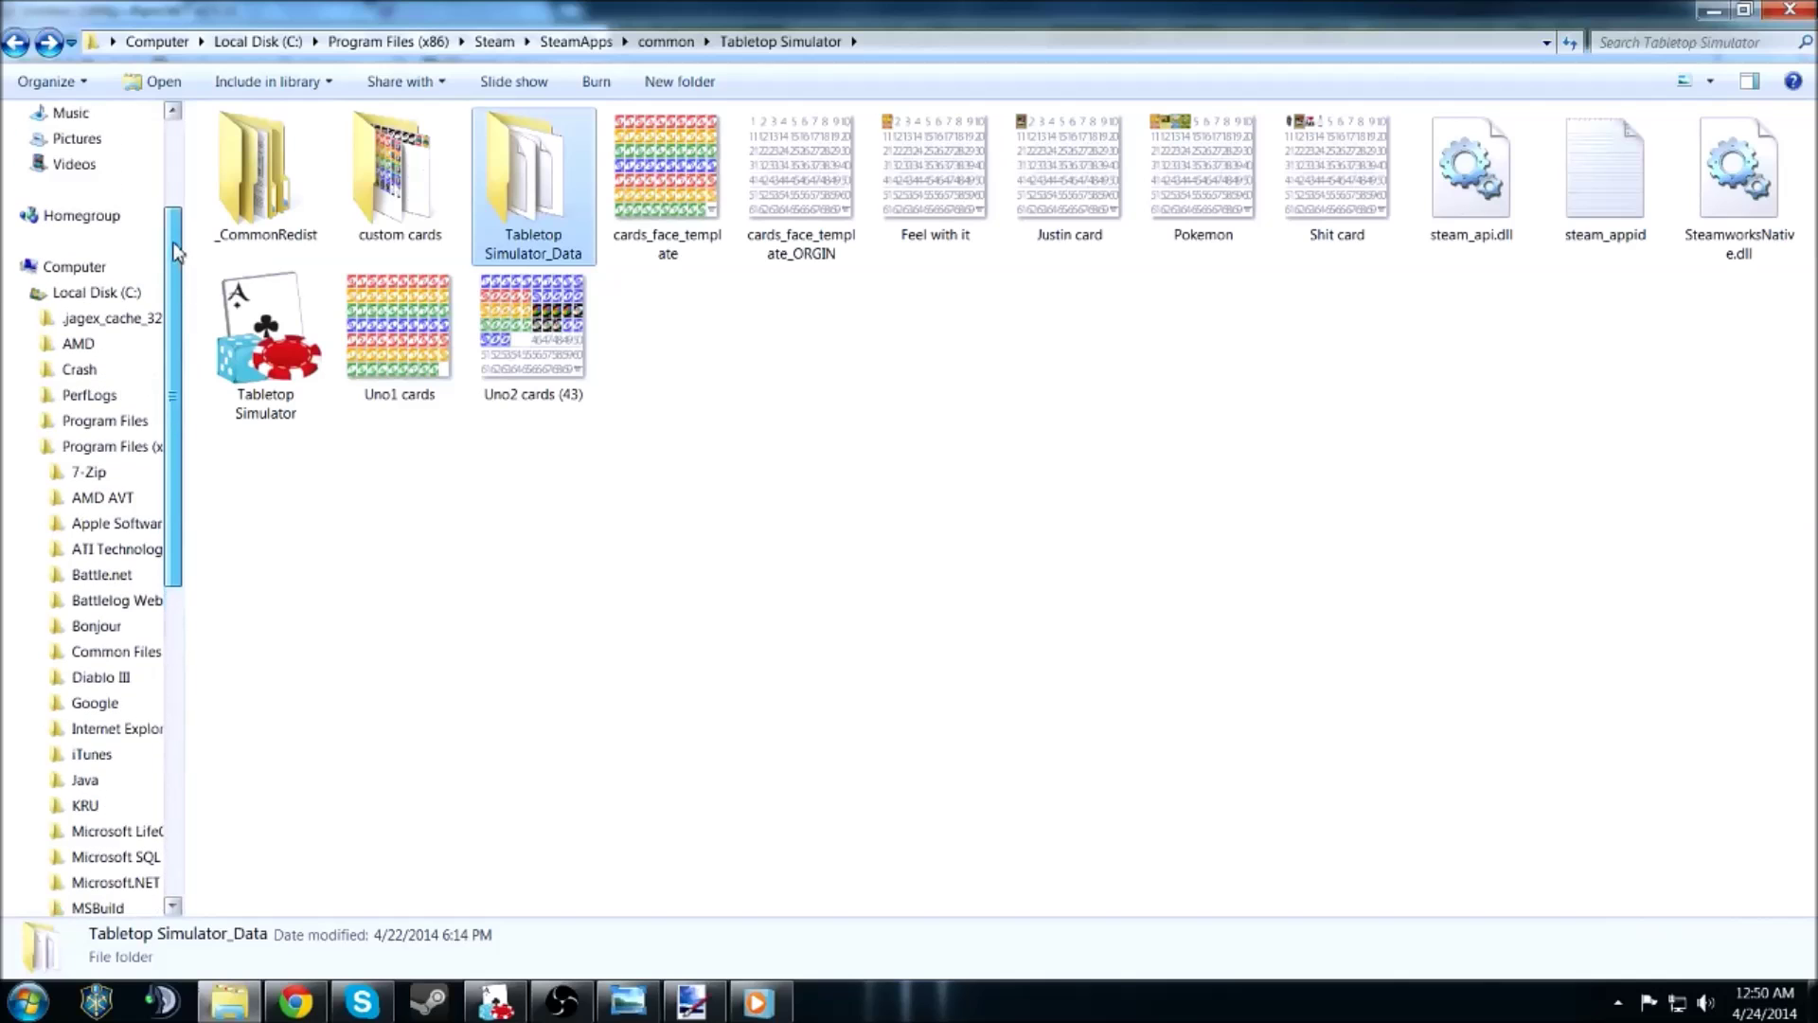
click(134, 296)
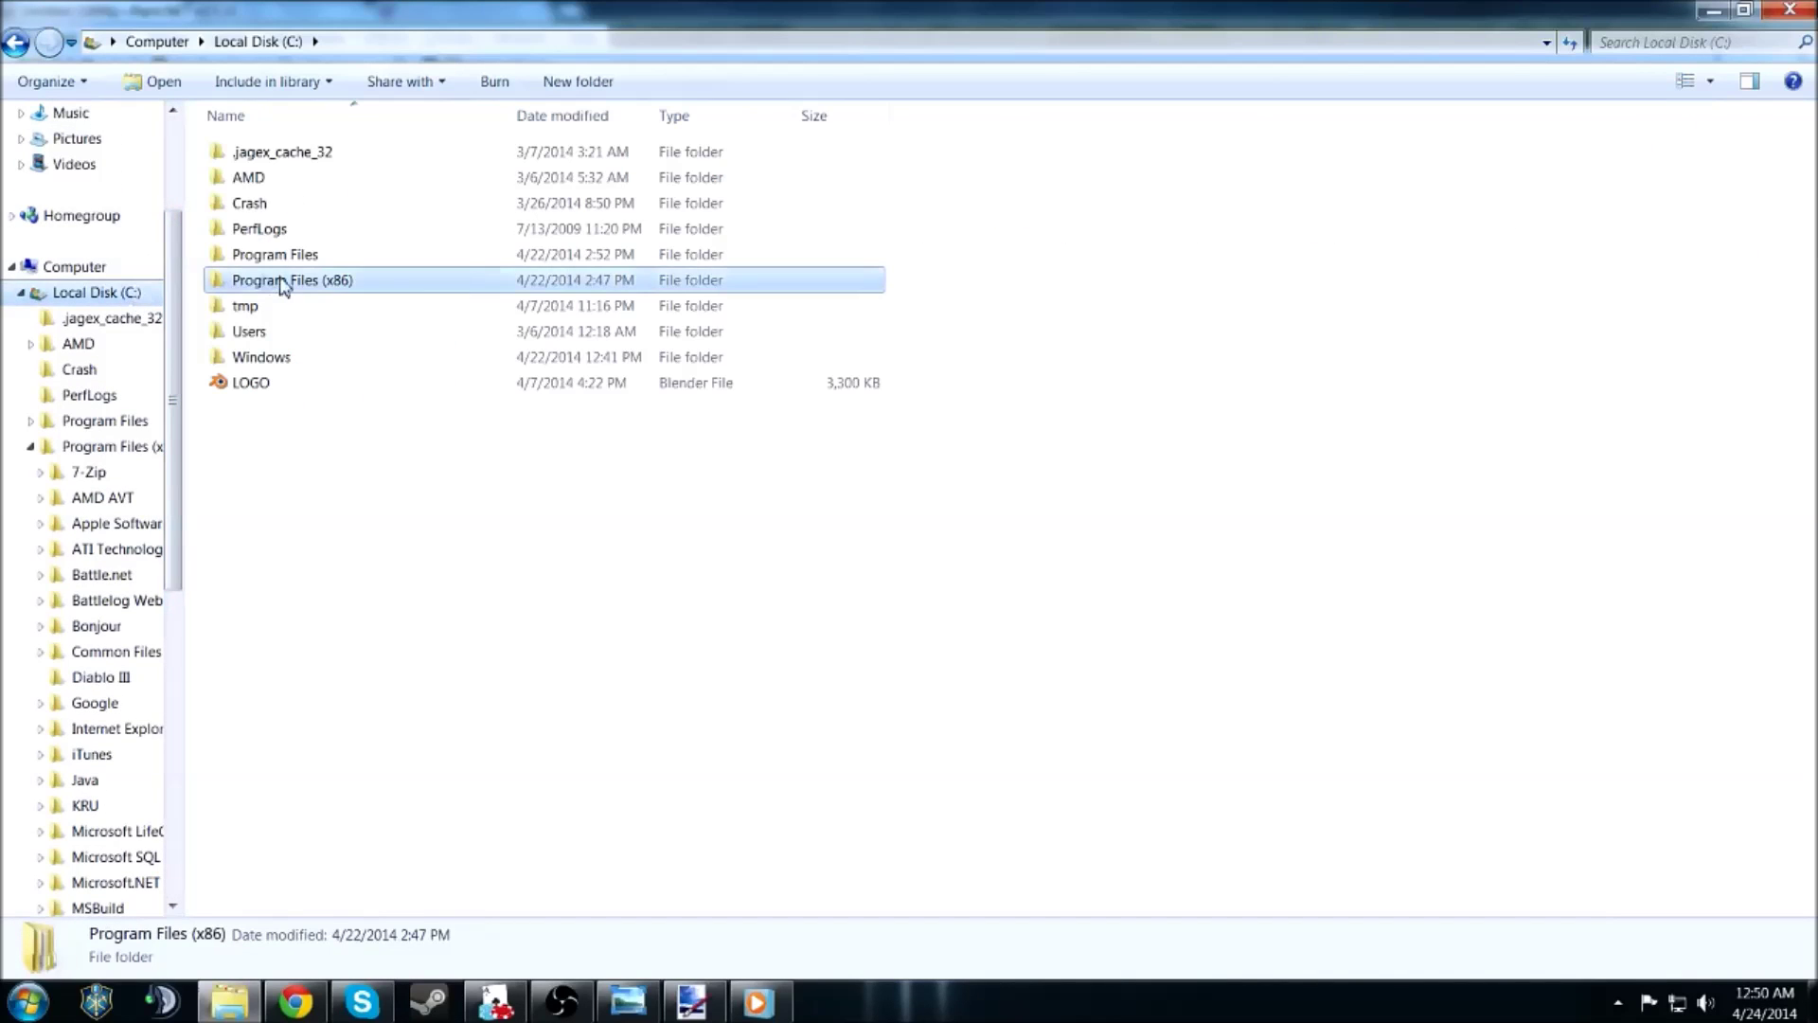
double_click(224, 280)
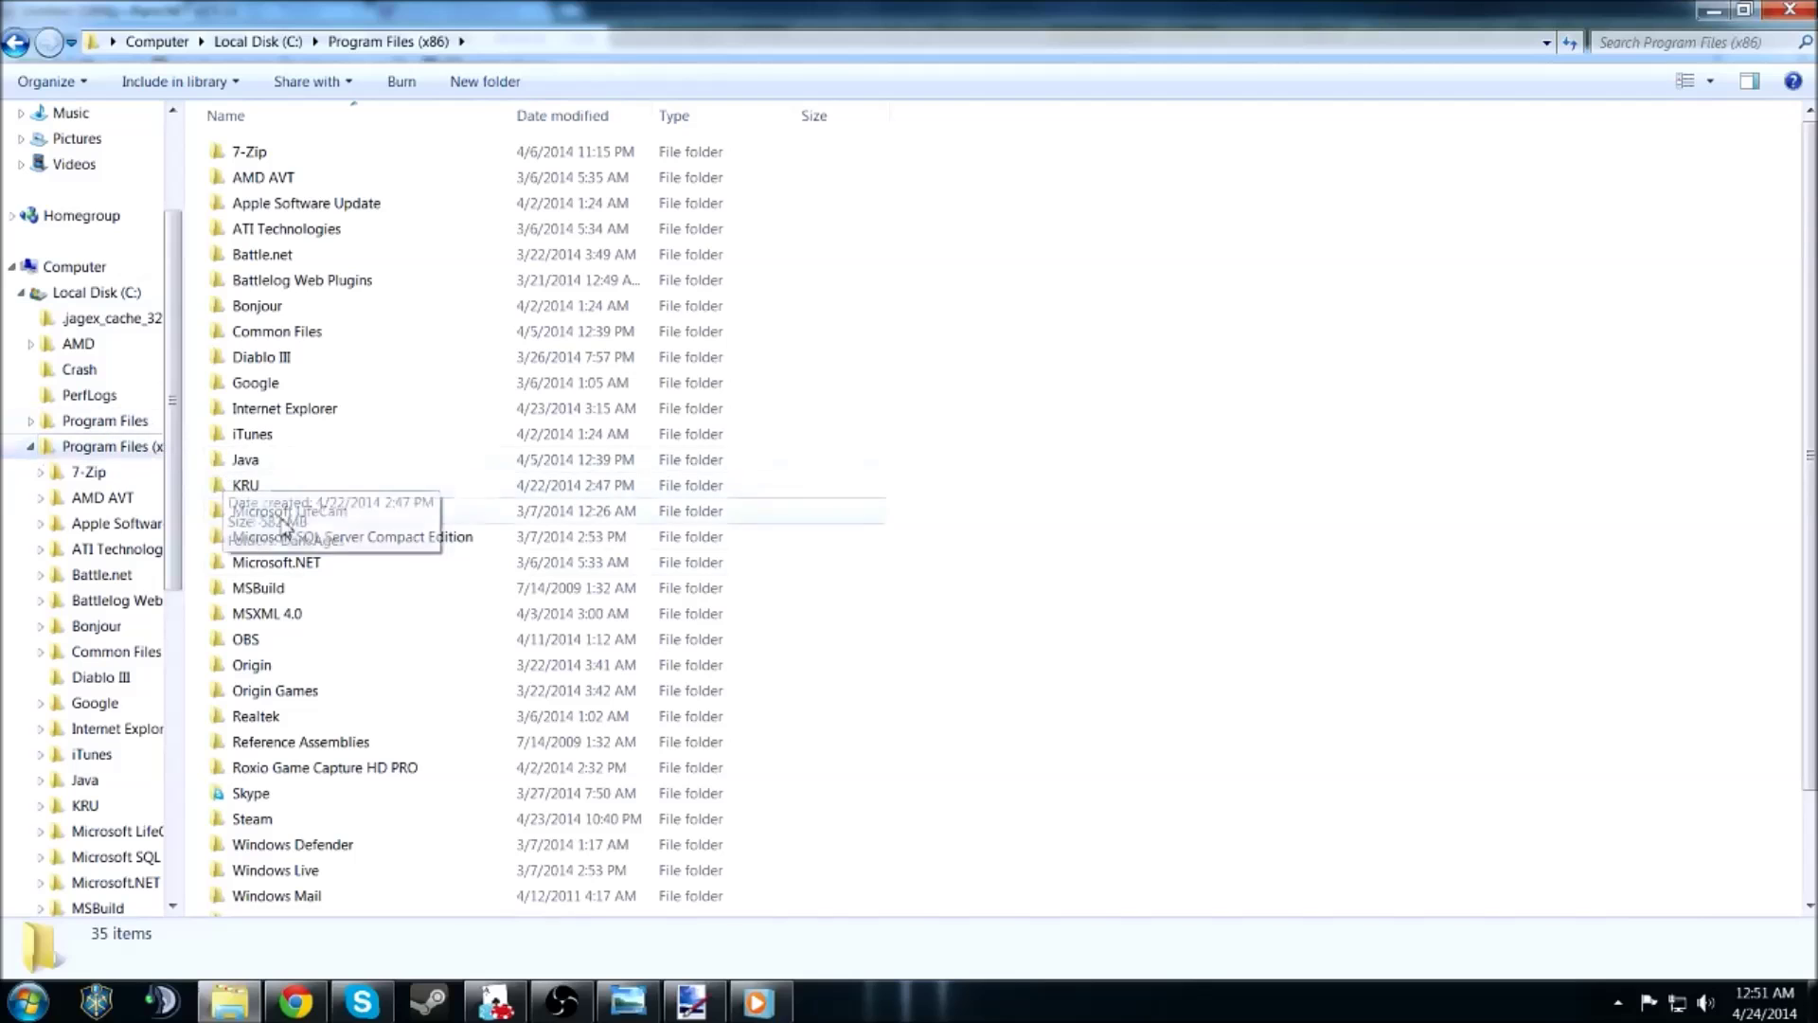
- Browse to Steam\SteamApps\common\Tabletop Simulator and open the cards_face_template_ORGIN image
scroll(397, 582, down, 2)
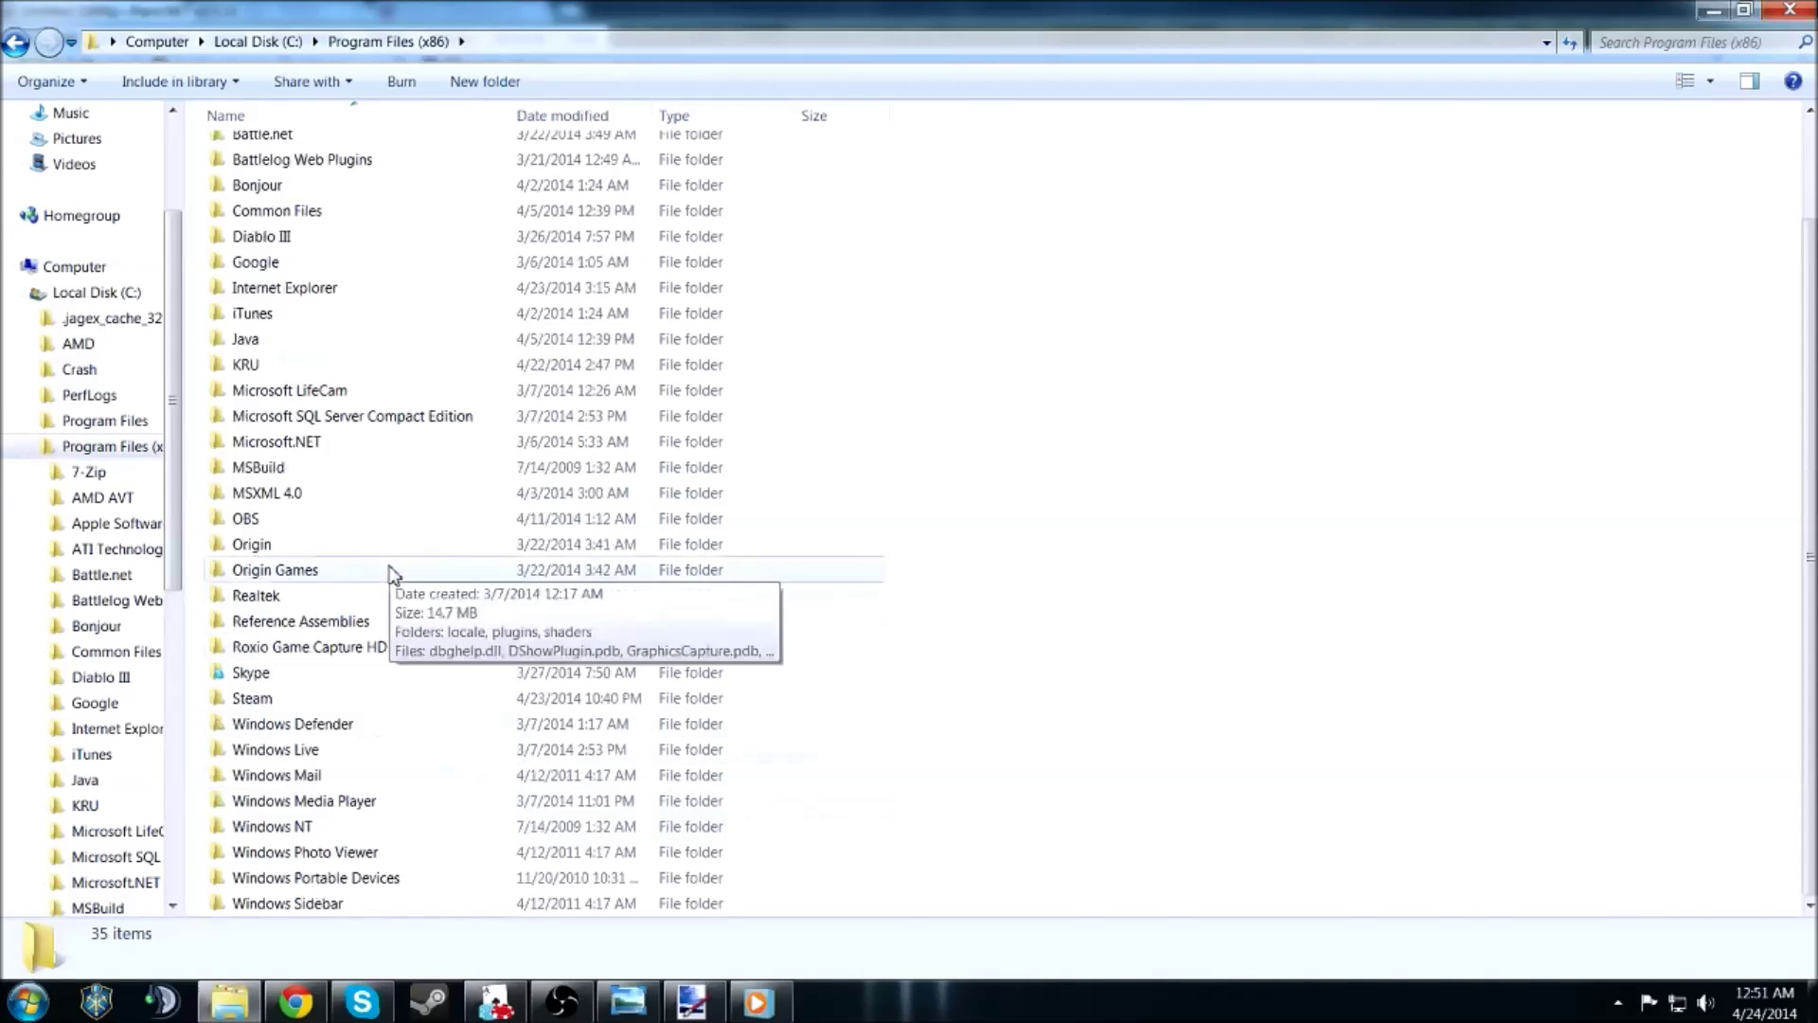
click(318, 596)
double_click(248, 698)
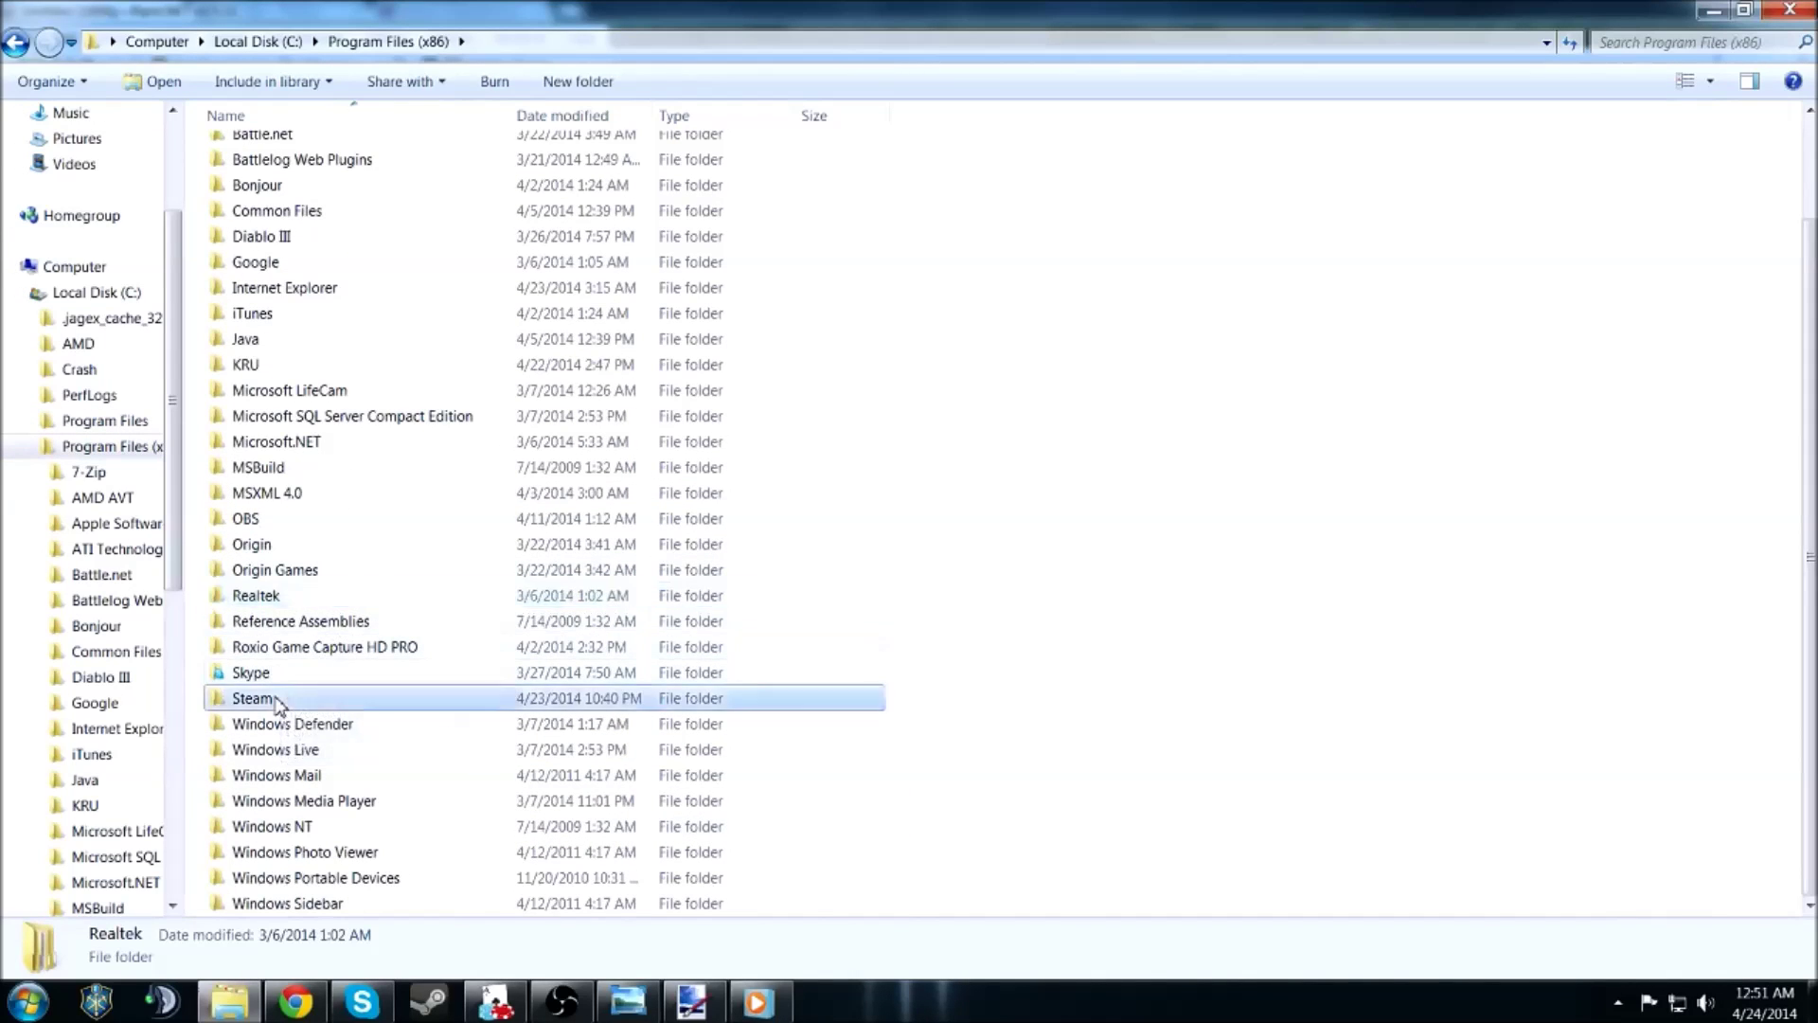
double_click(301, 589)
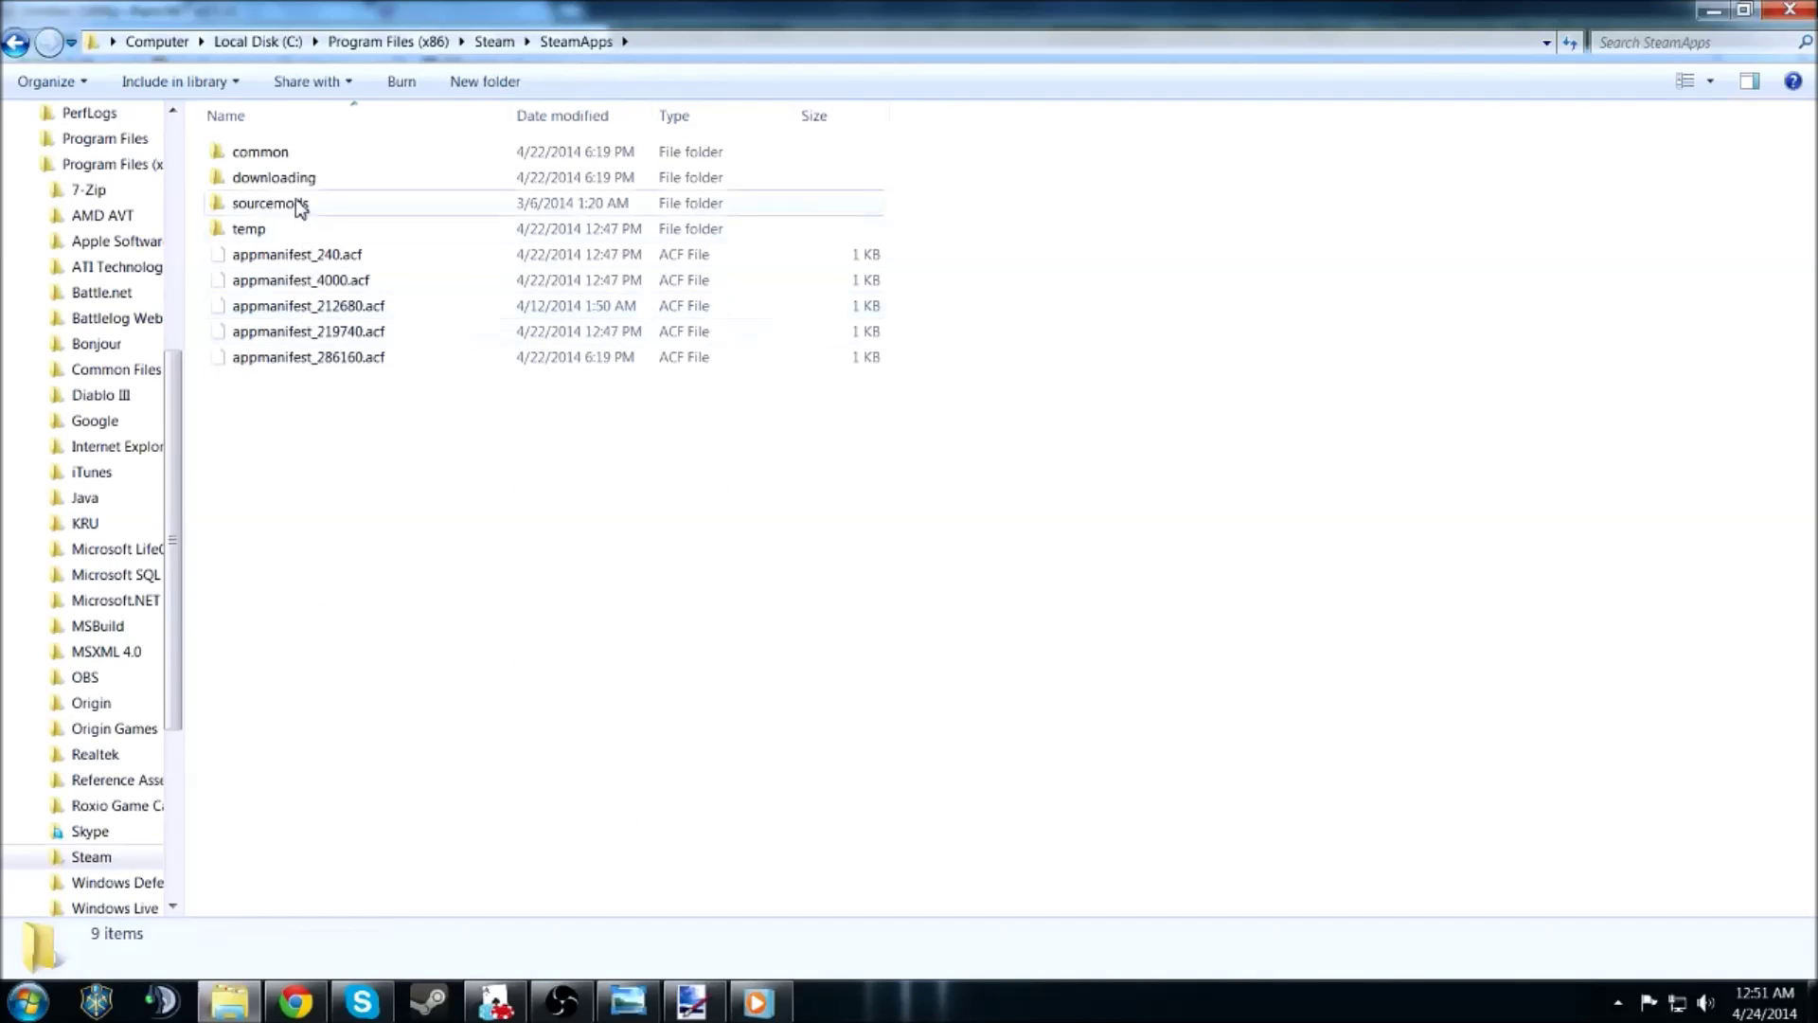
double_click(275, 154)
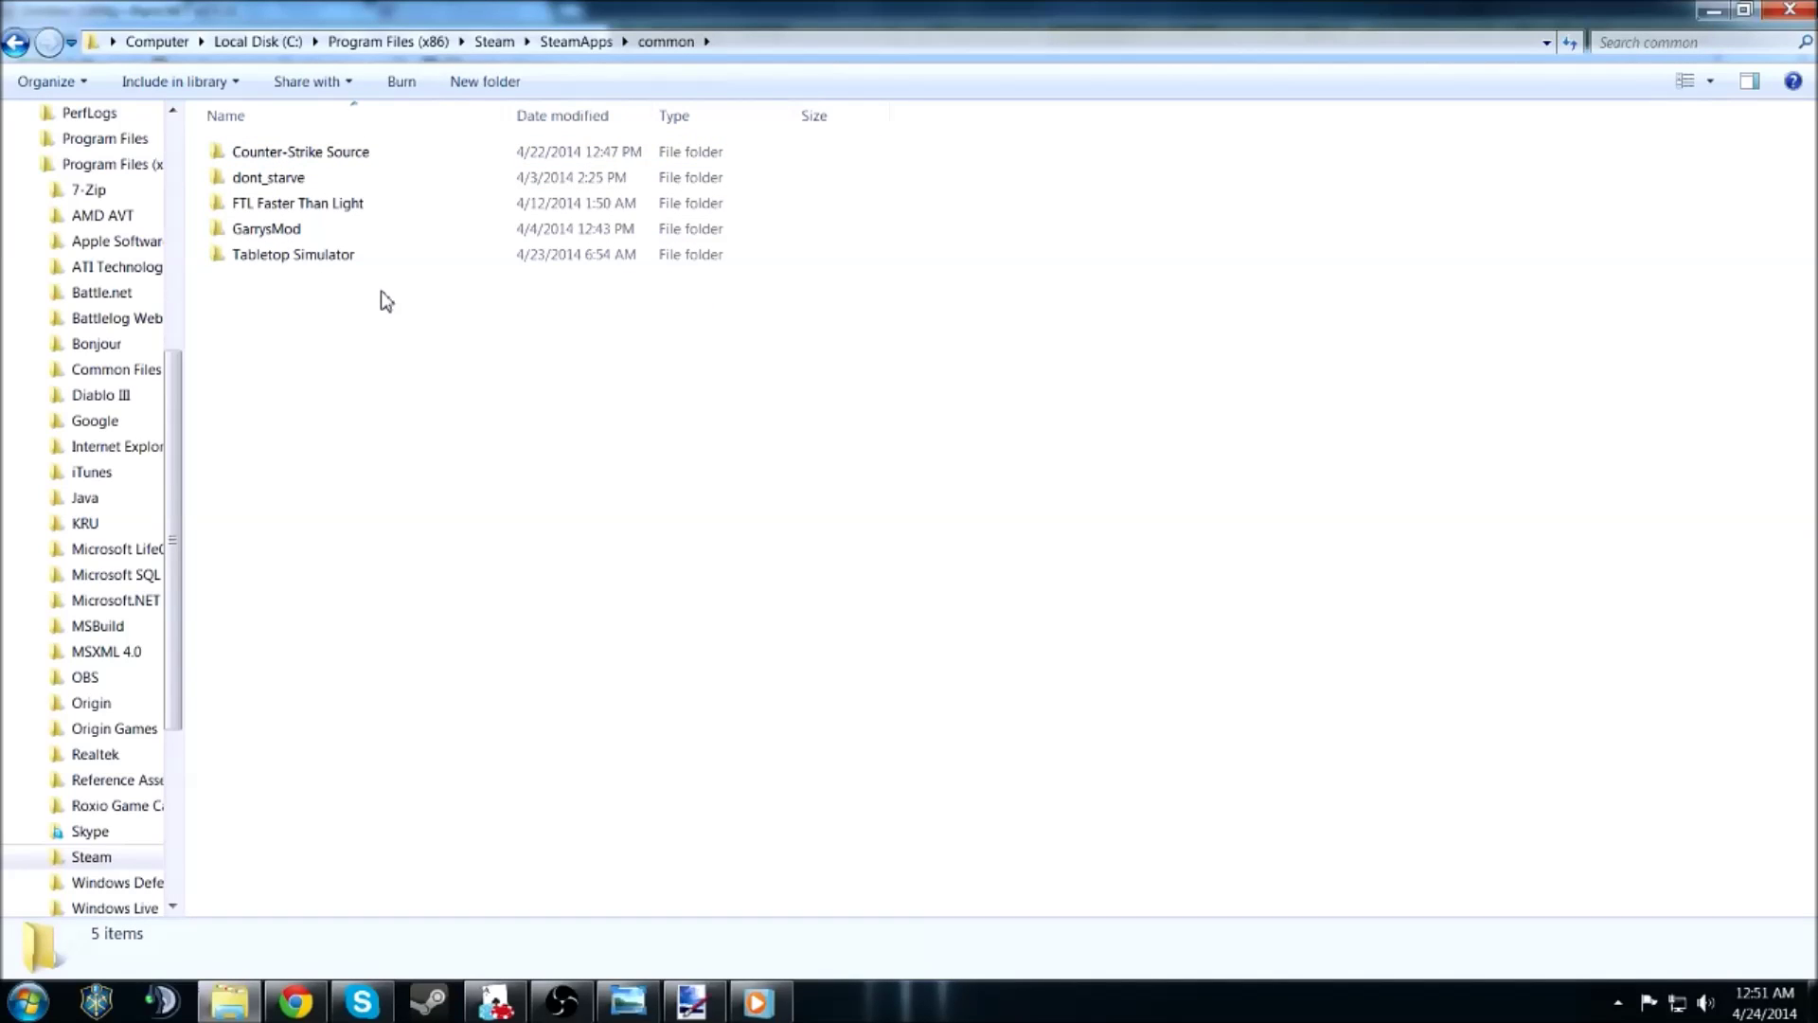
double_click(333, 264)
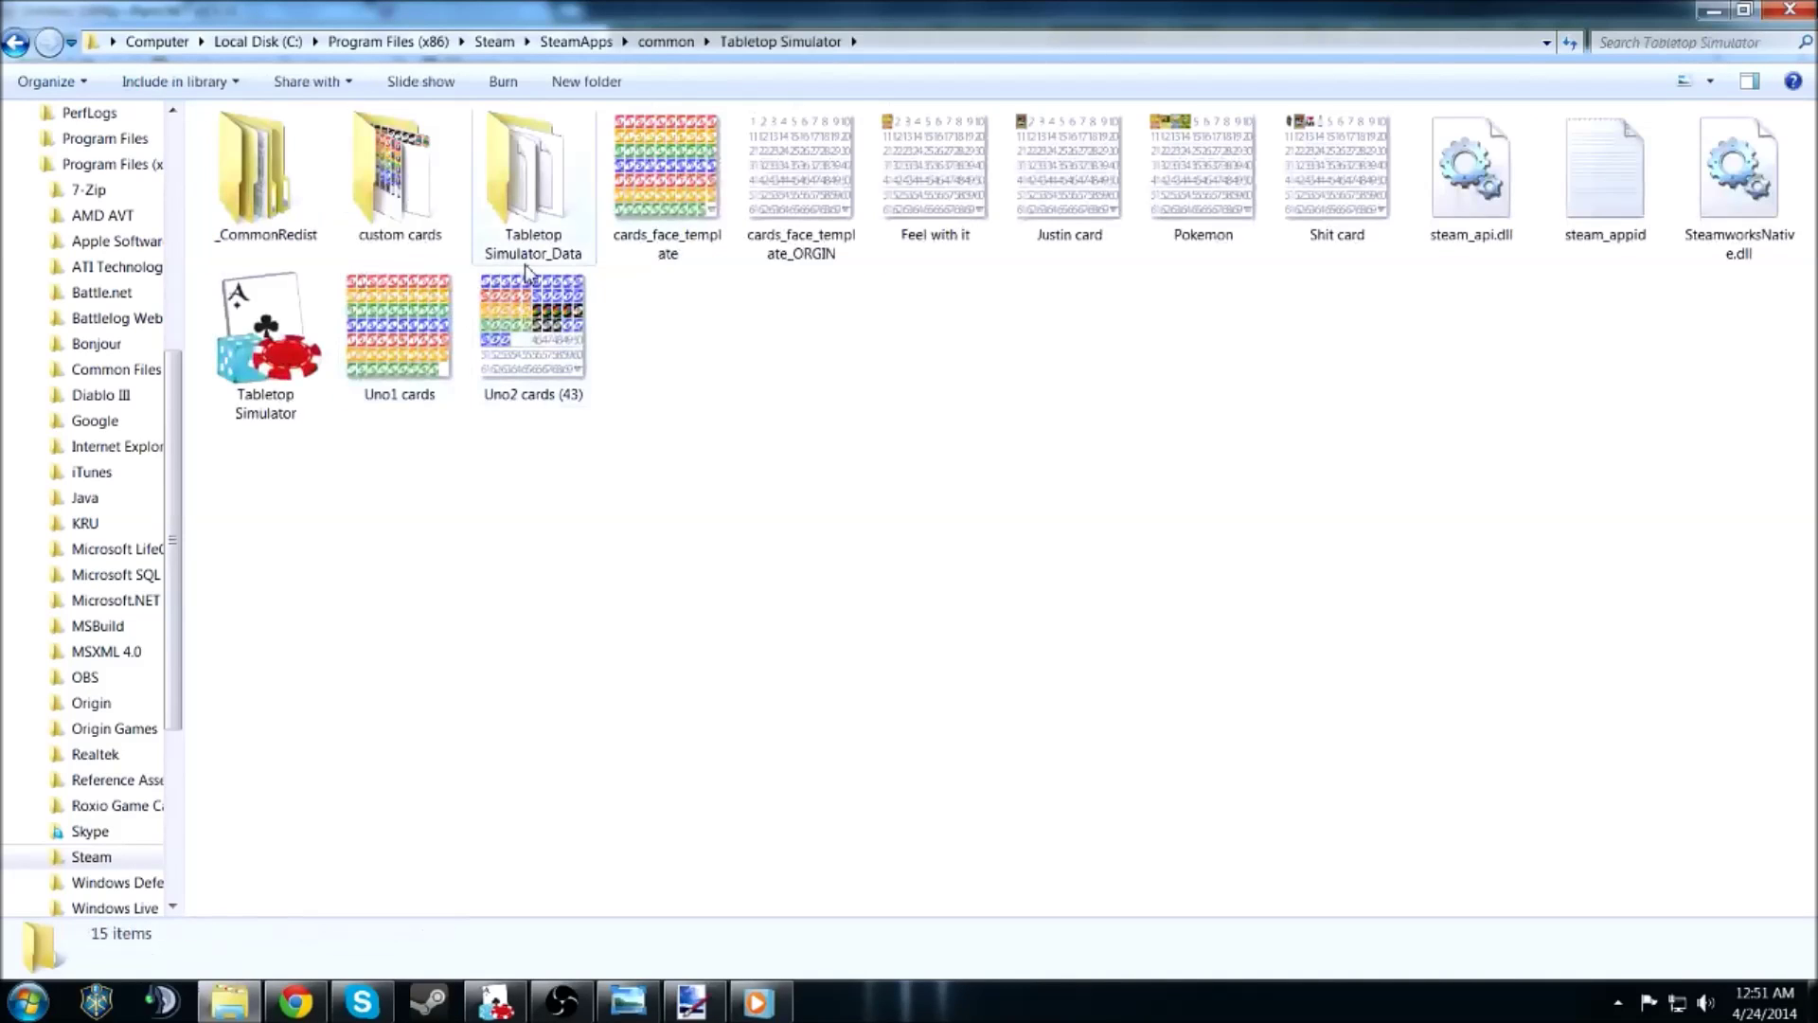
double_click(795, 189)
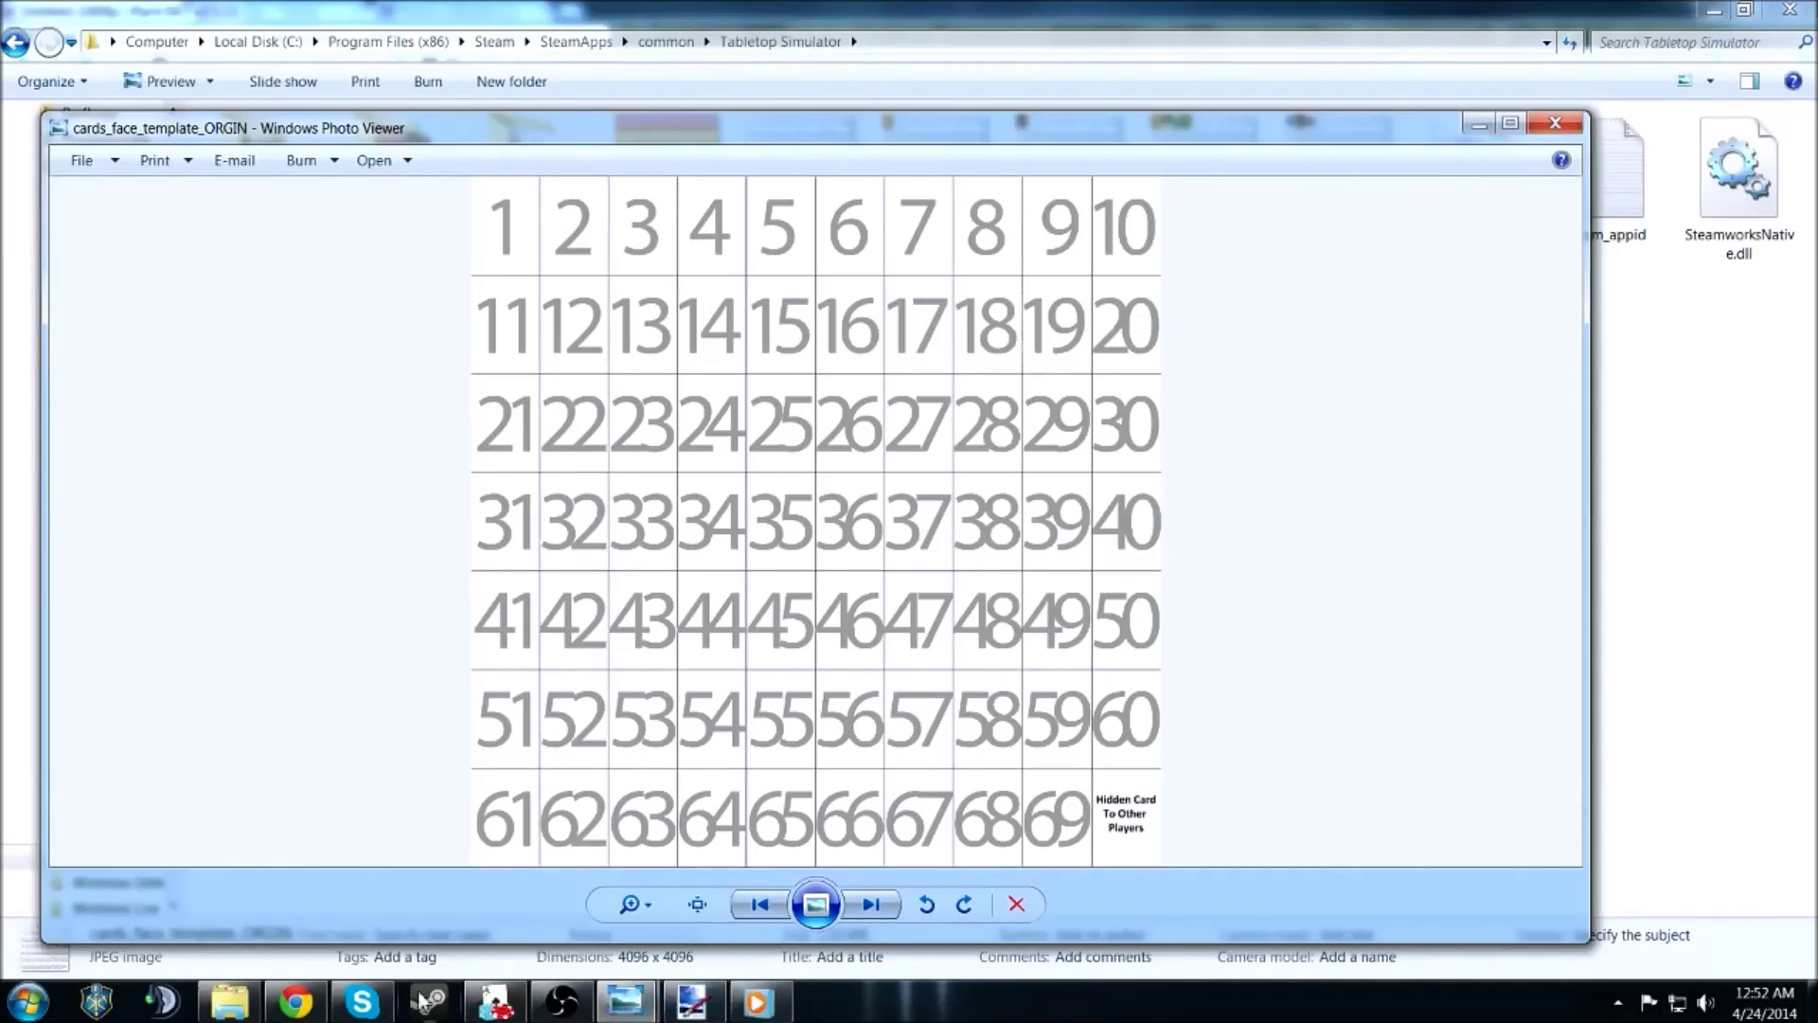
- Switch to Chrome and check the image options for the card back in the "UNO for Tabletop Simulator" album
click(301, 1009)
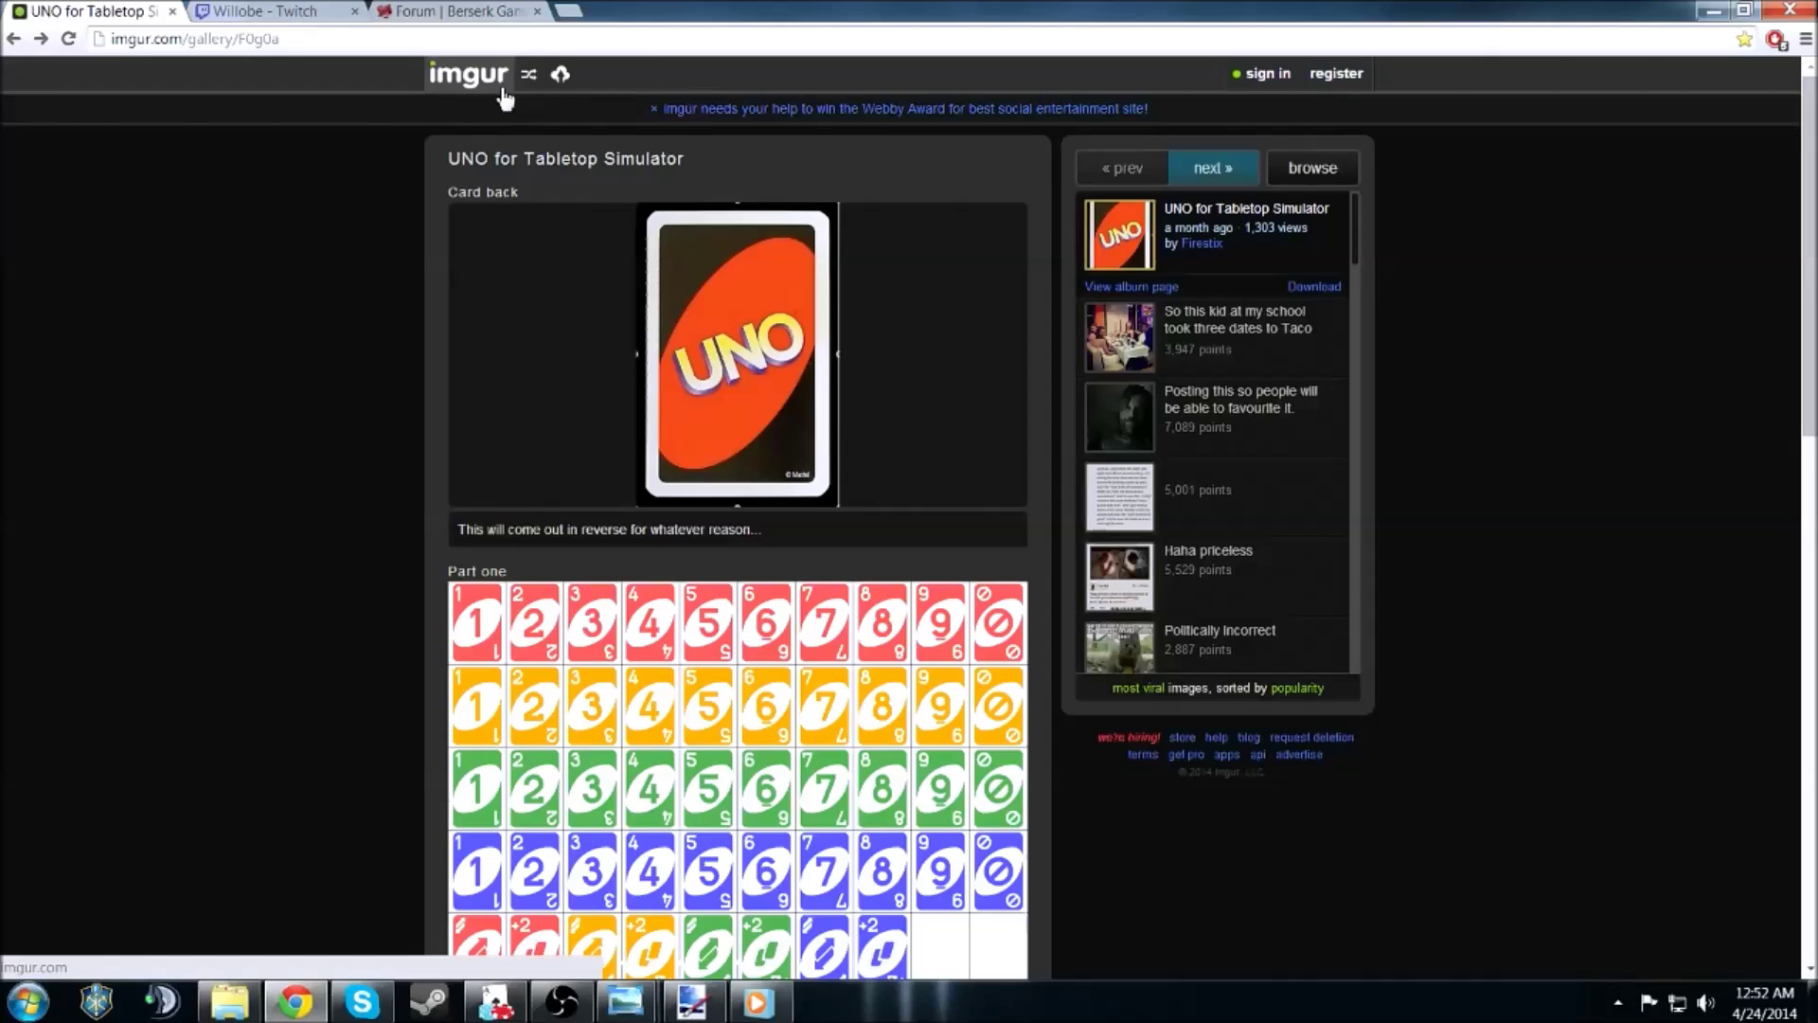
right_click(757, 371)
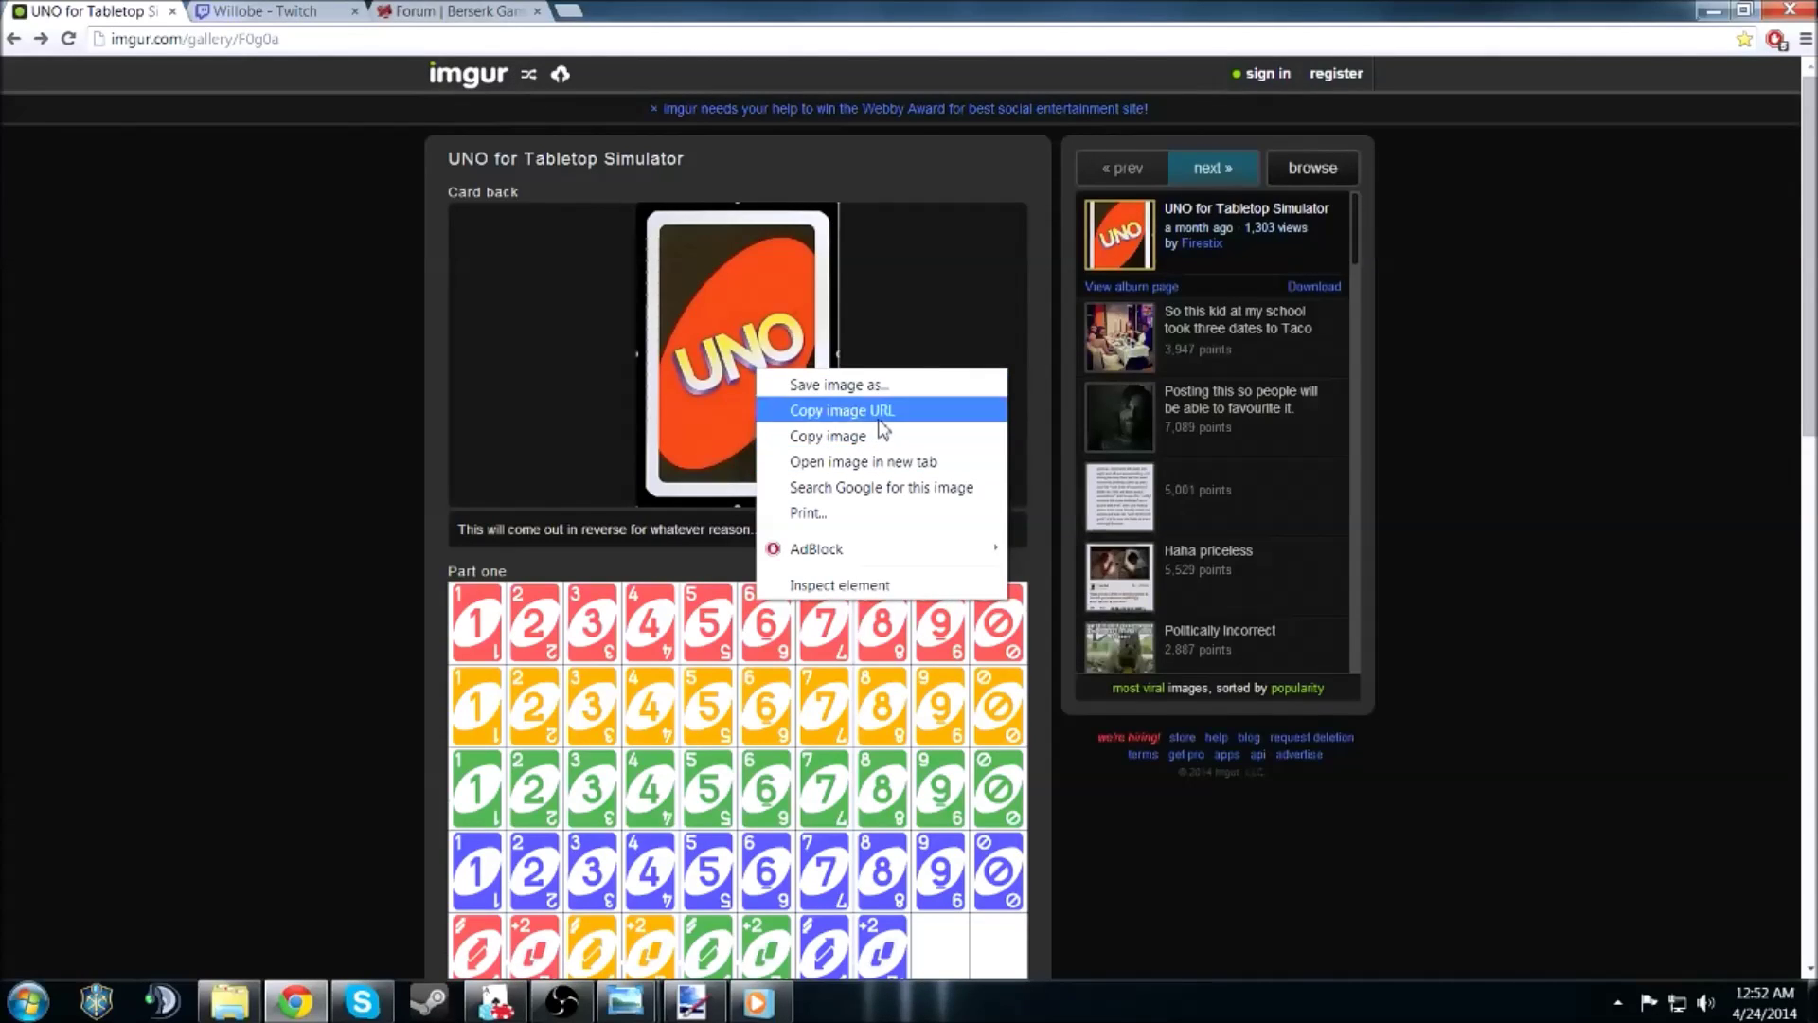
click(611, 546)
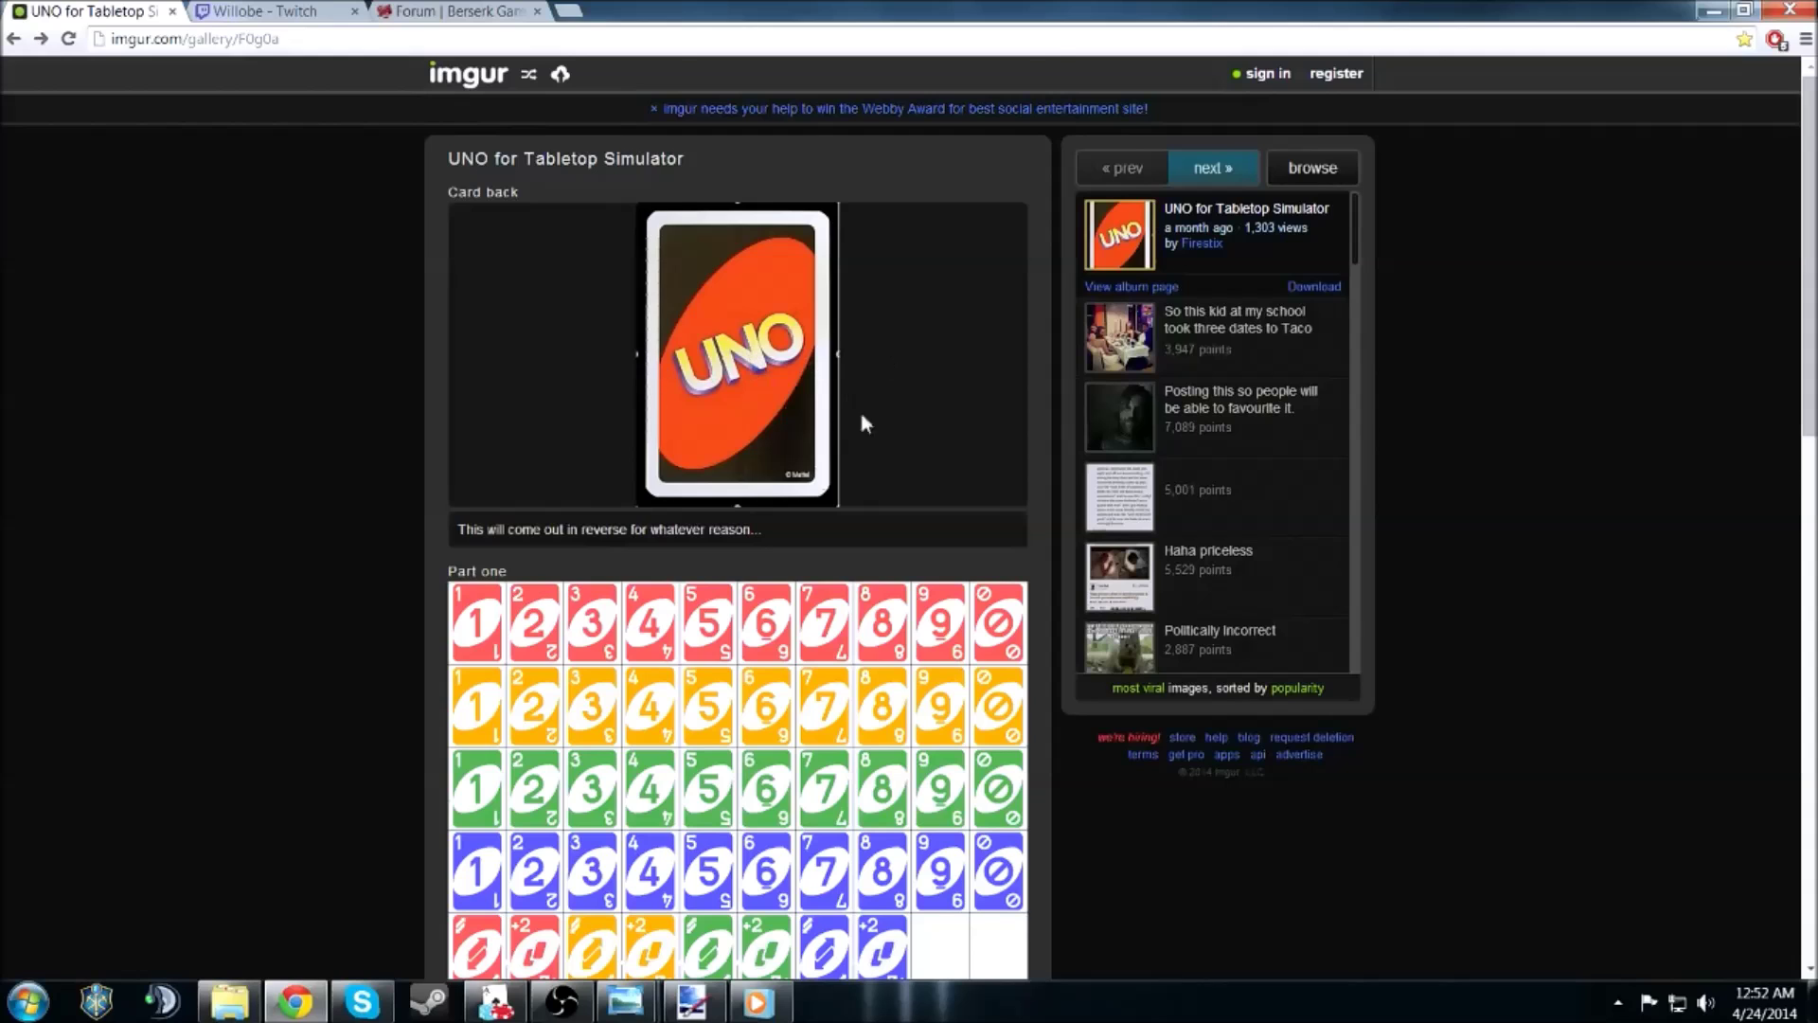
- Examine the Part one and Part two UNO card sheets and the card back in the imgur album
scroll(778, 512, down, 7)
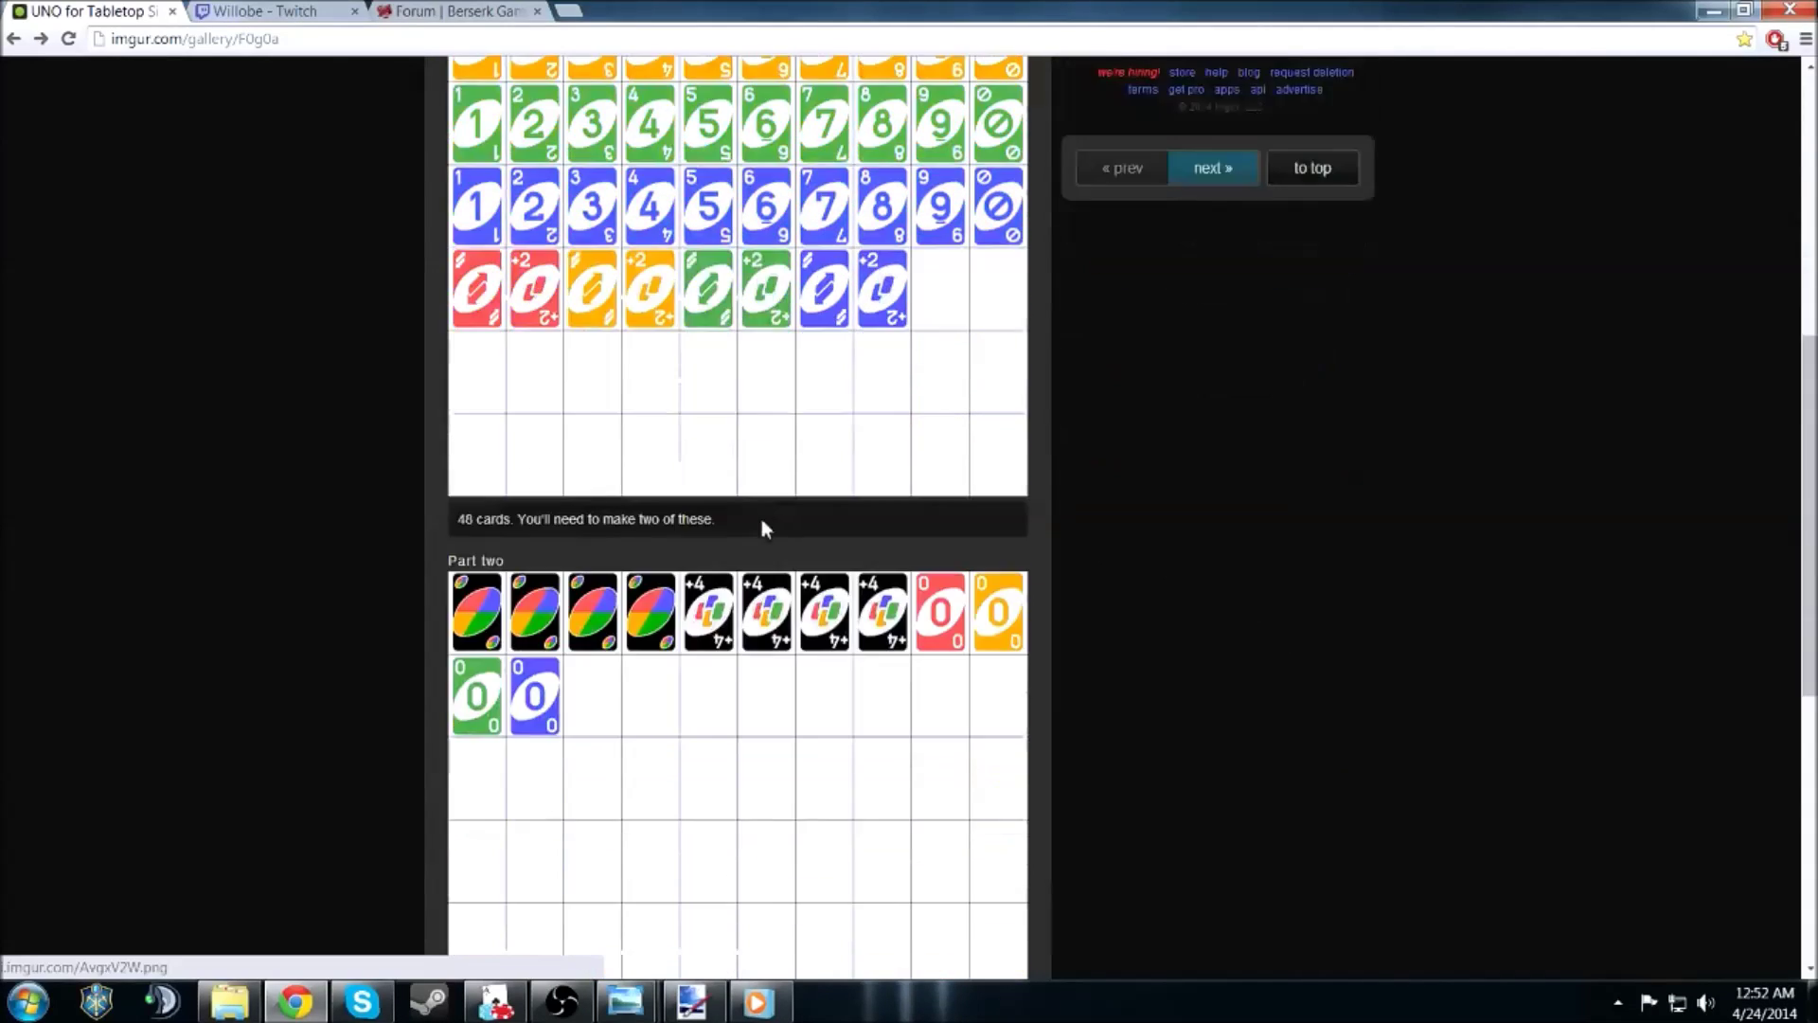
scroll(767, 520, up, 3)
scroll(785, 544, up, 4)
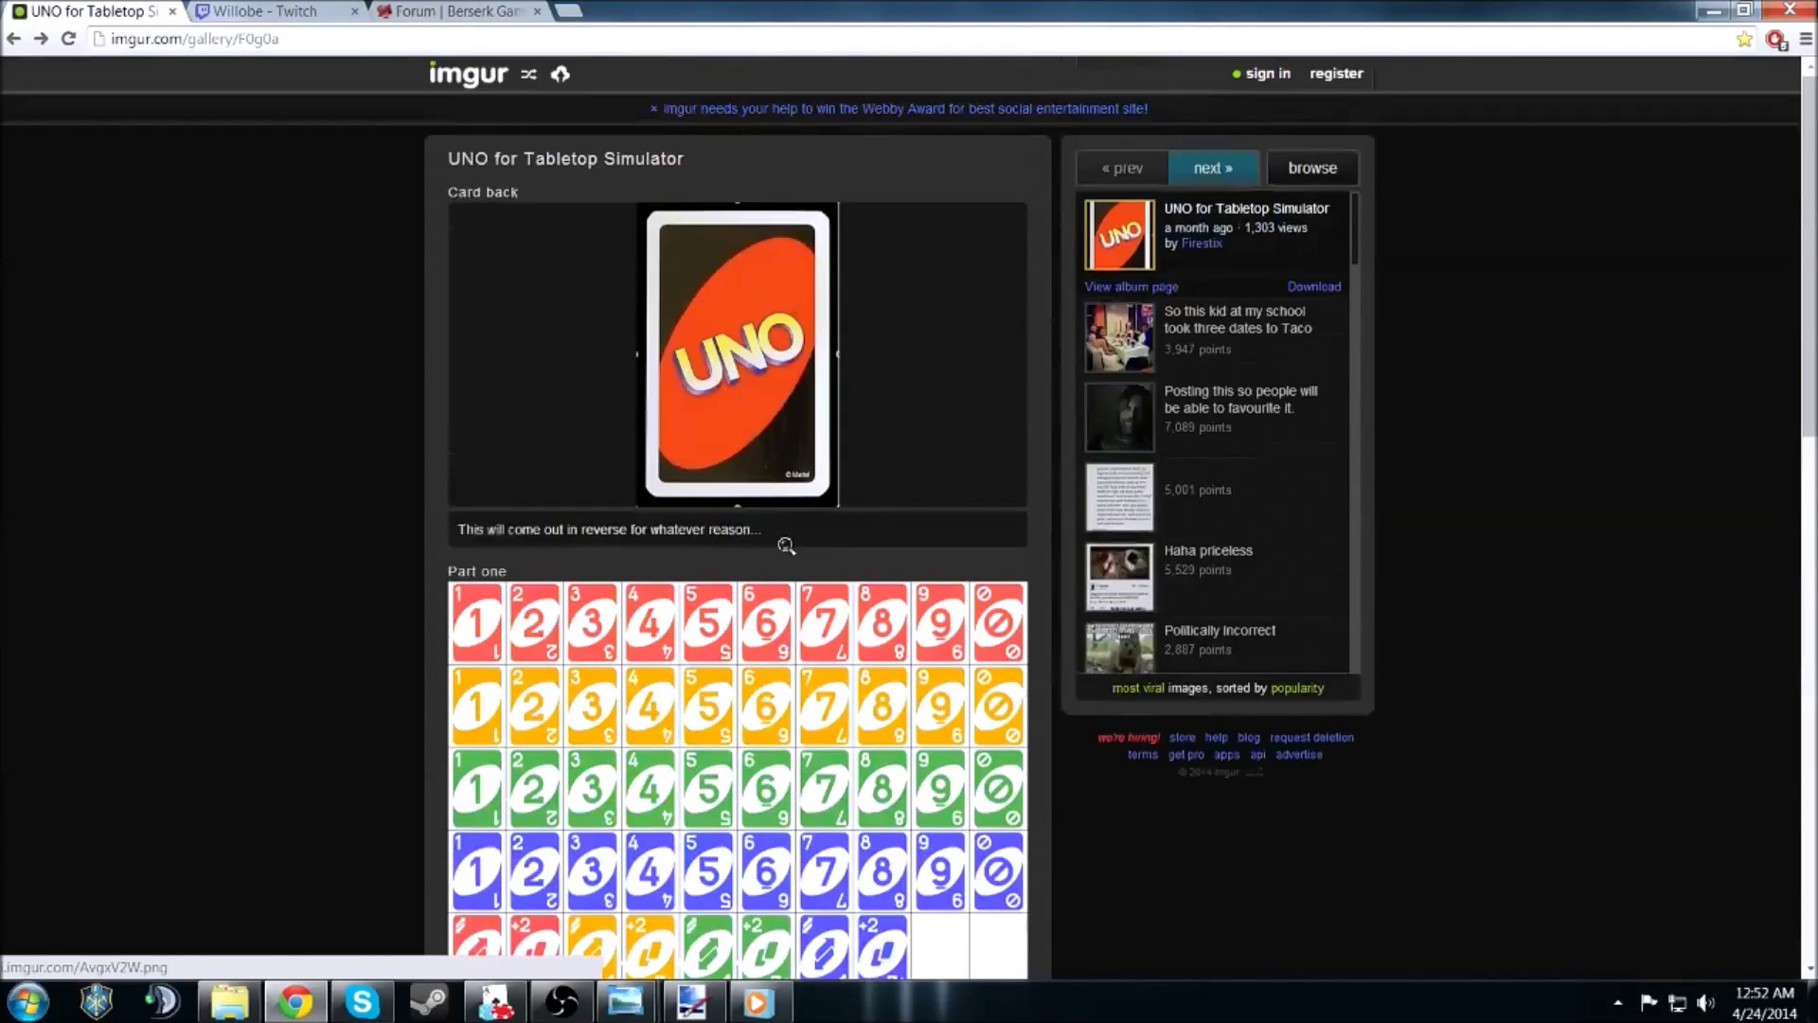
right_click(781, 445)
click(684, 584)
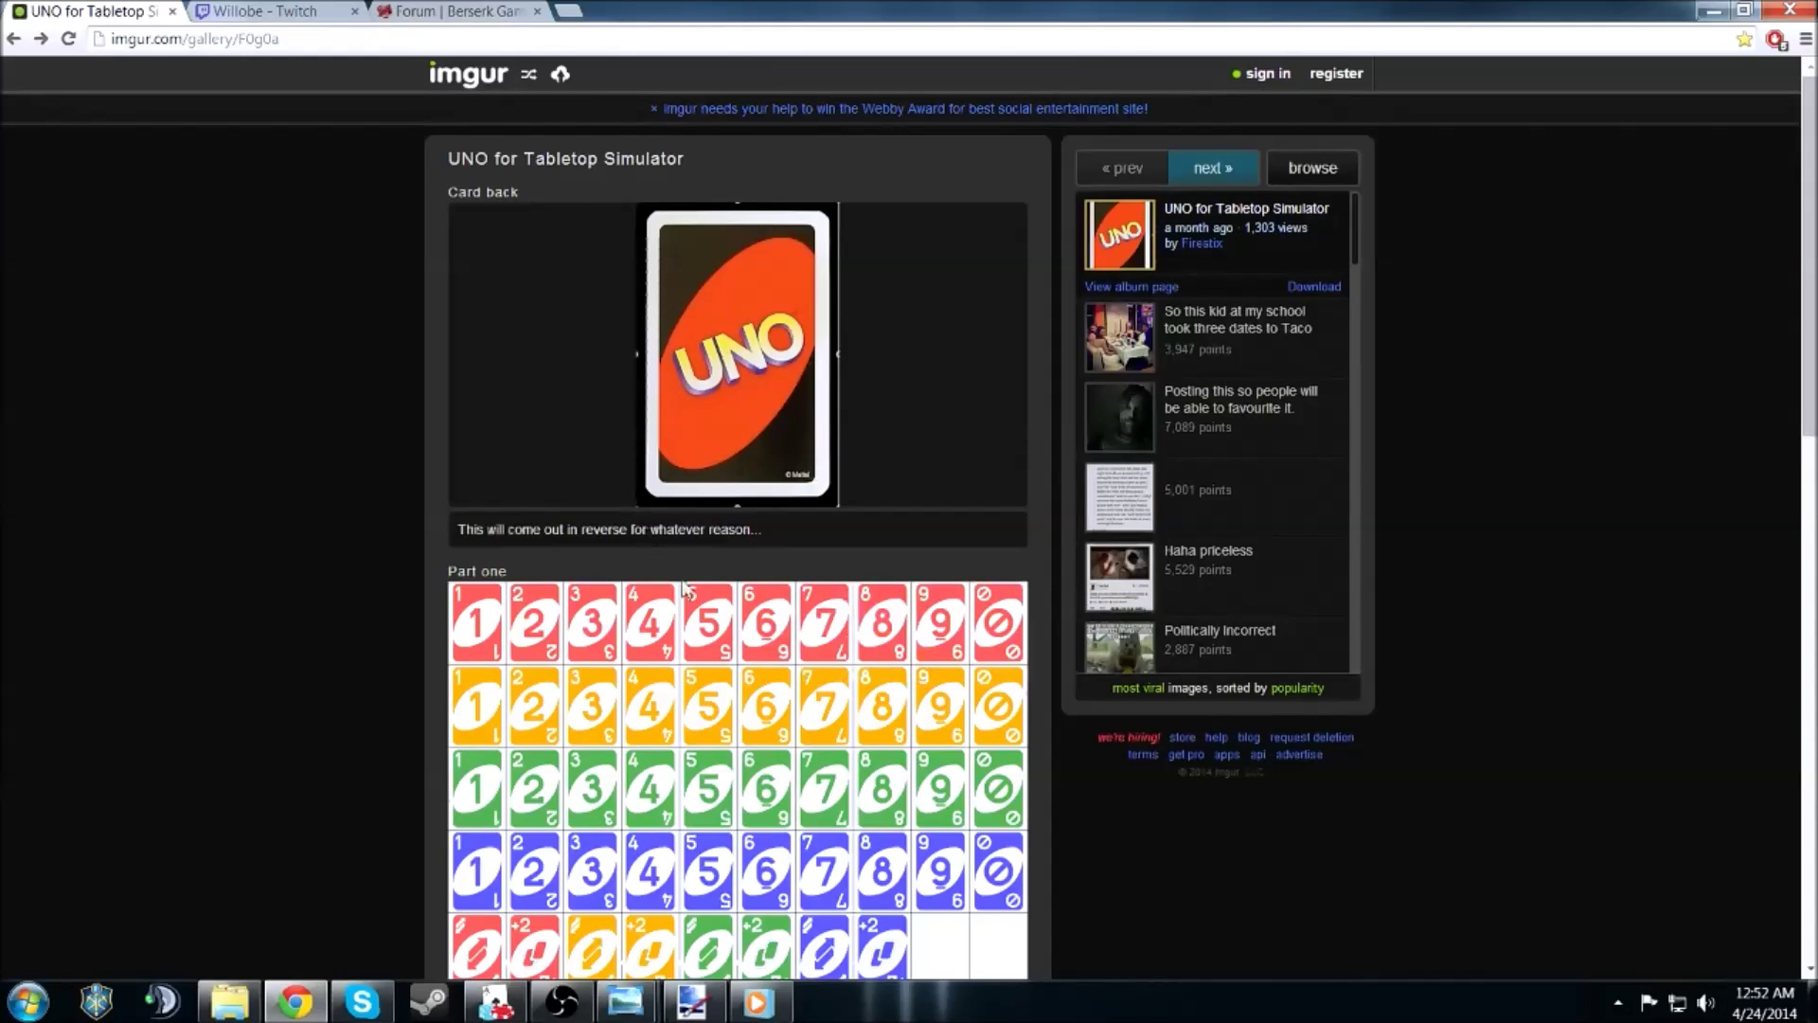
scroll(760, 666, down, 2)
scroll(763, 668, down, 2)
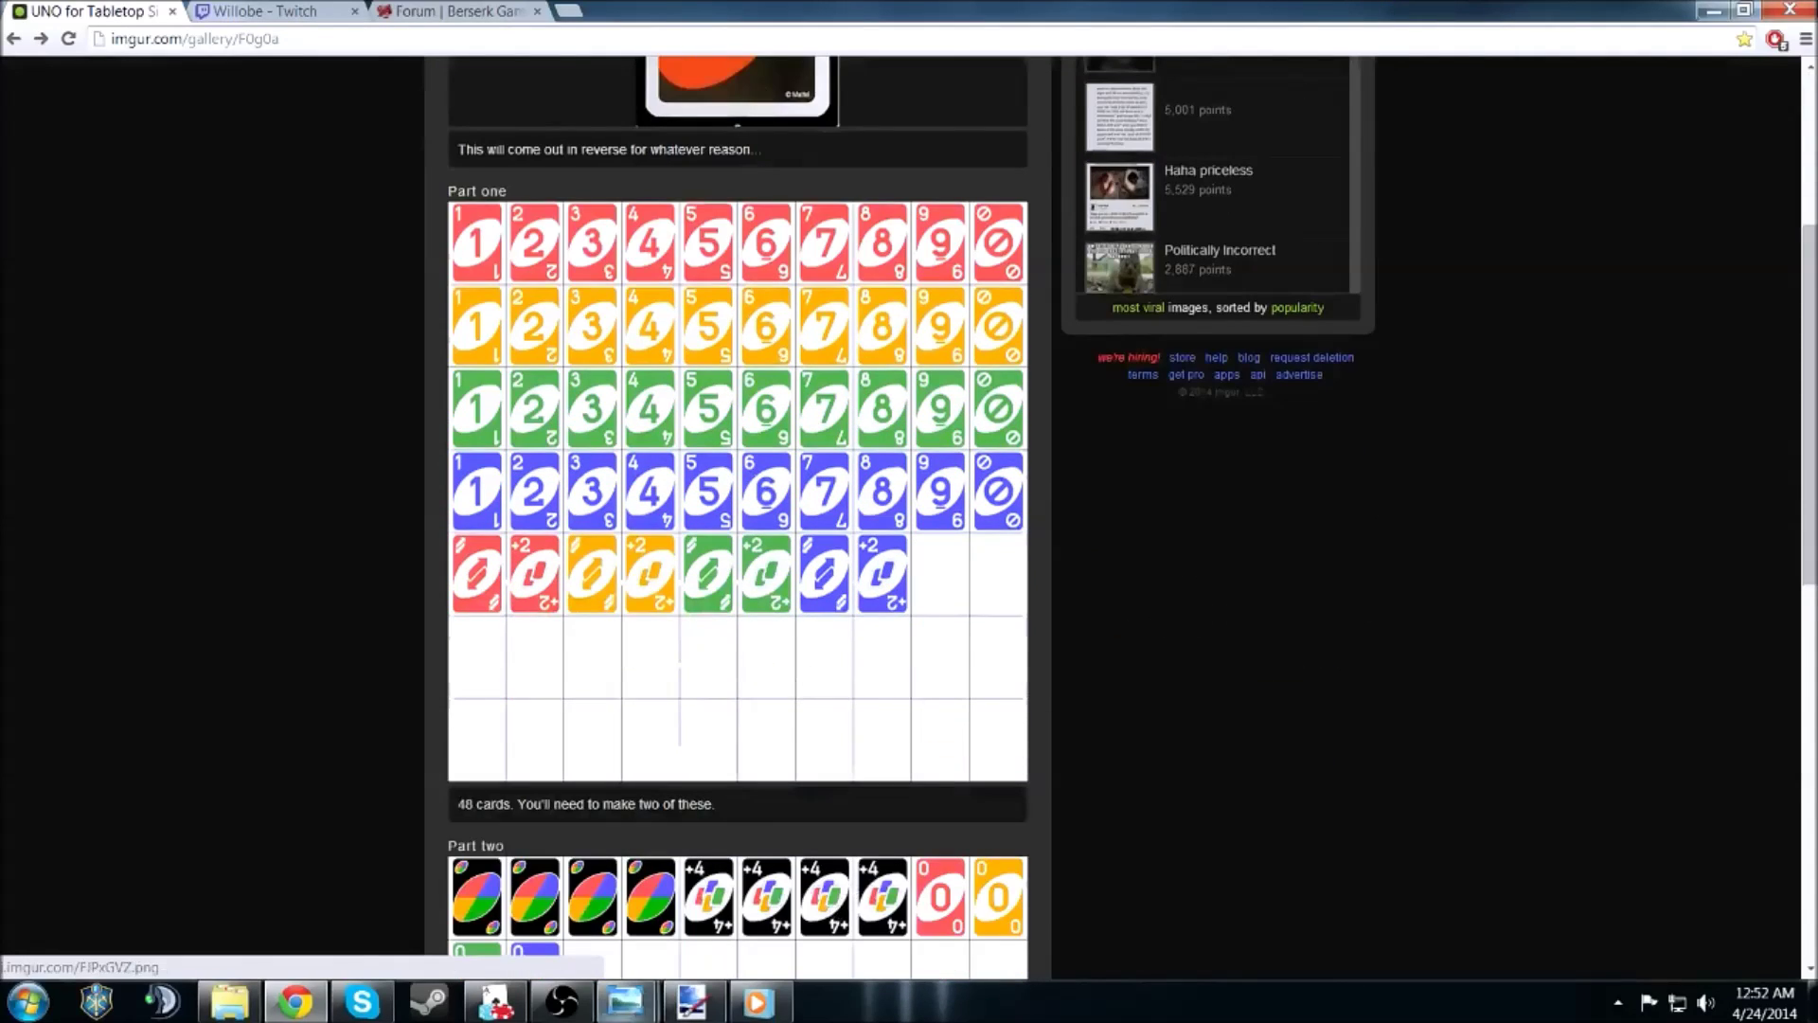
- Switch back to Tabletop Simulator, spawn a custom deck, and place one card from the UNO deck beside it
click(496, 1000)
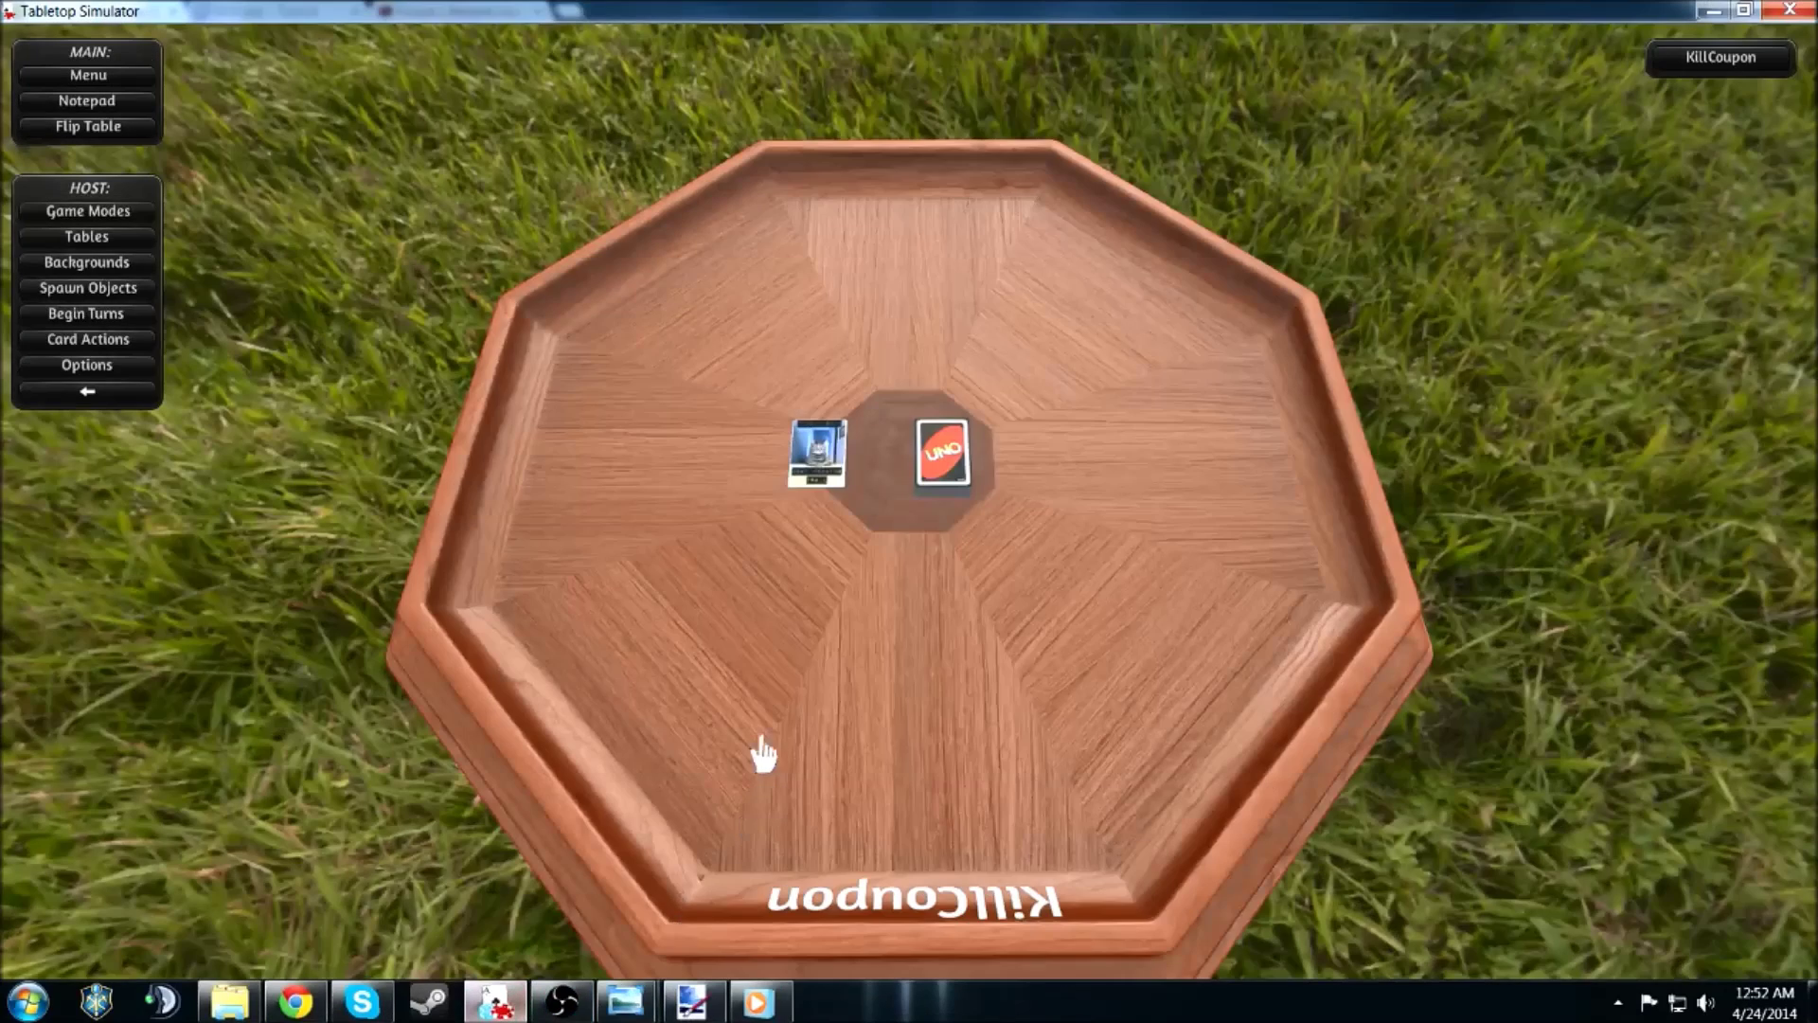
key(Escape)
key(Escape)
click(137, 288)
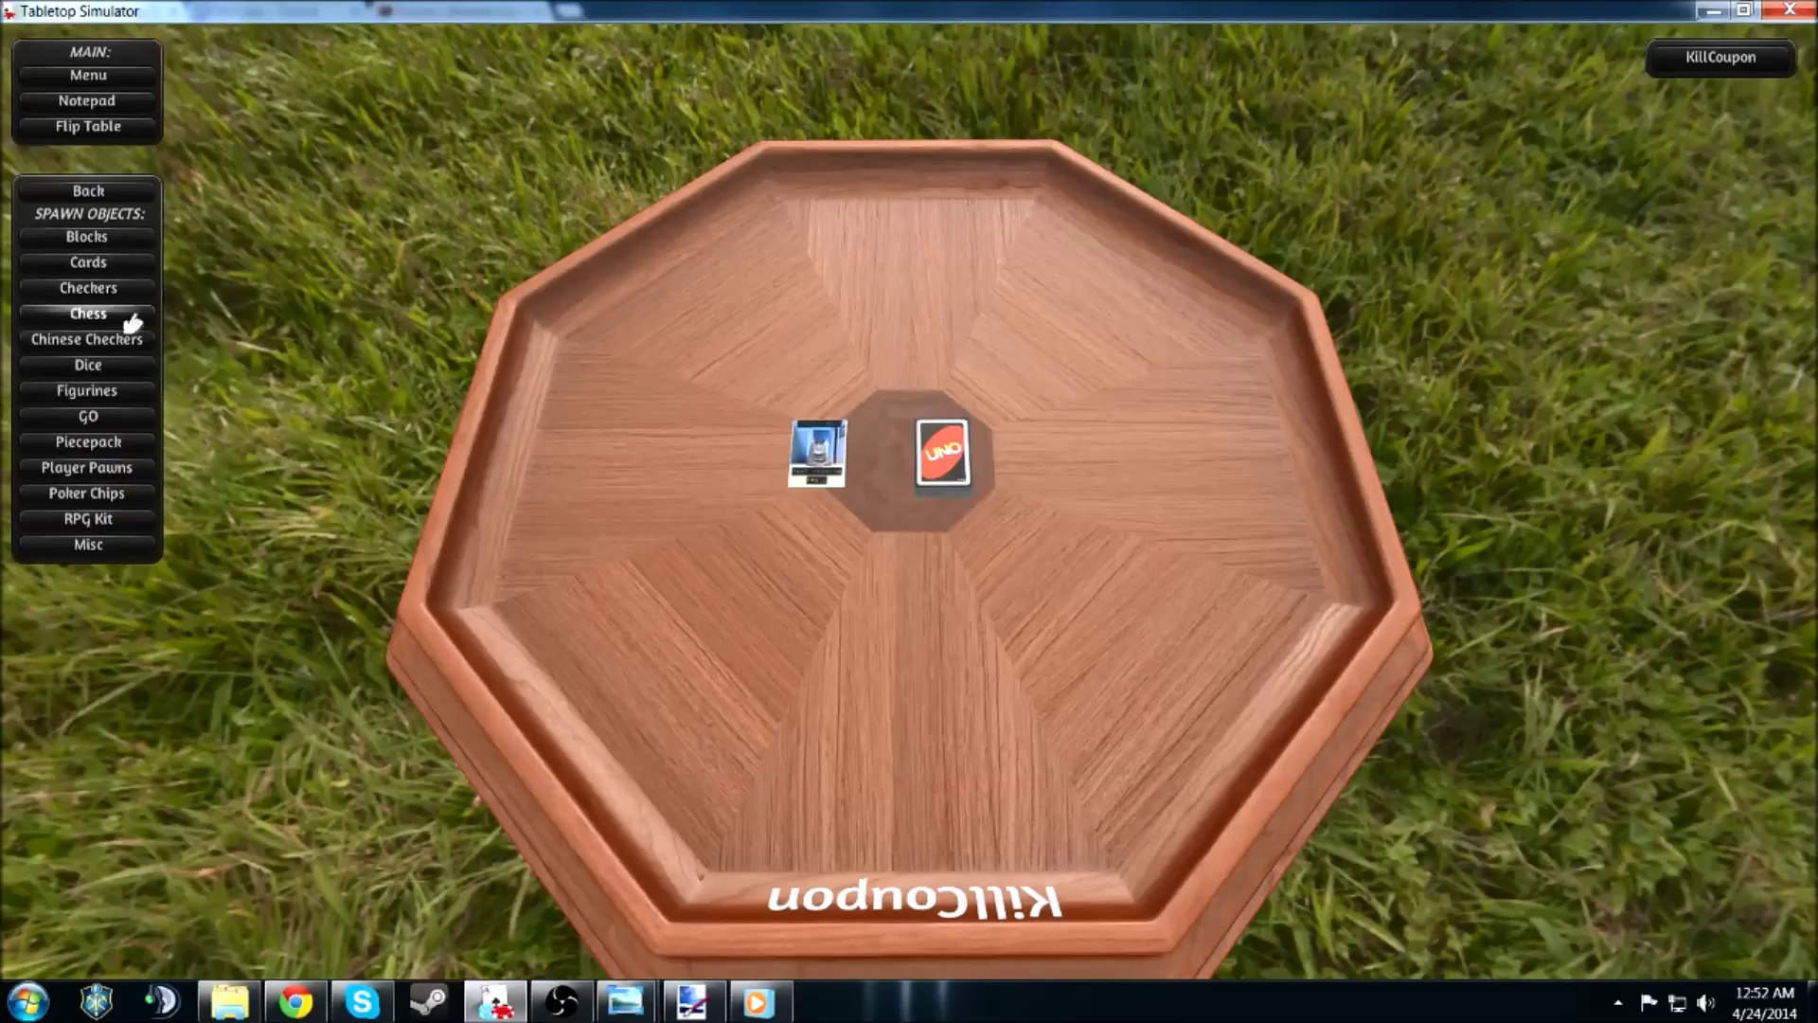
click(134, 263)
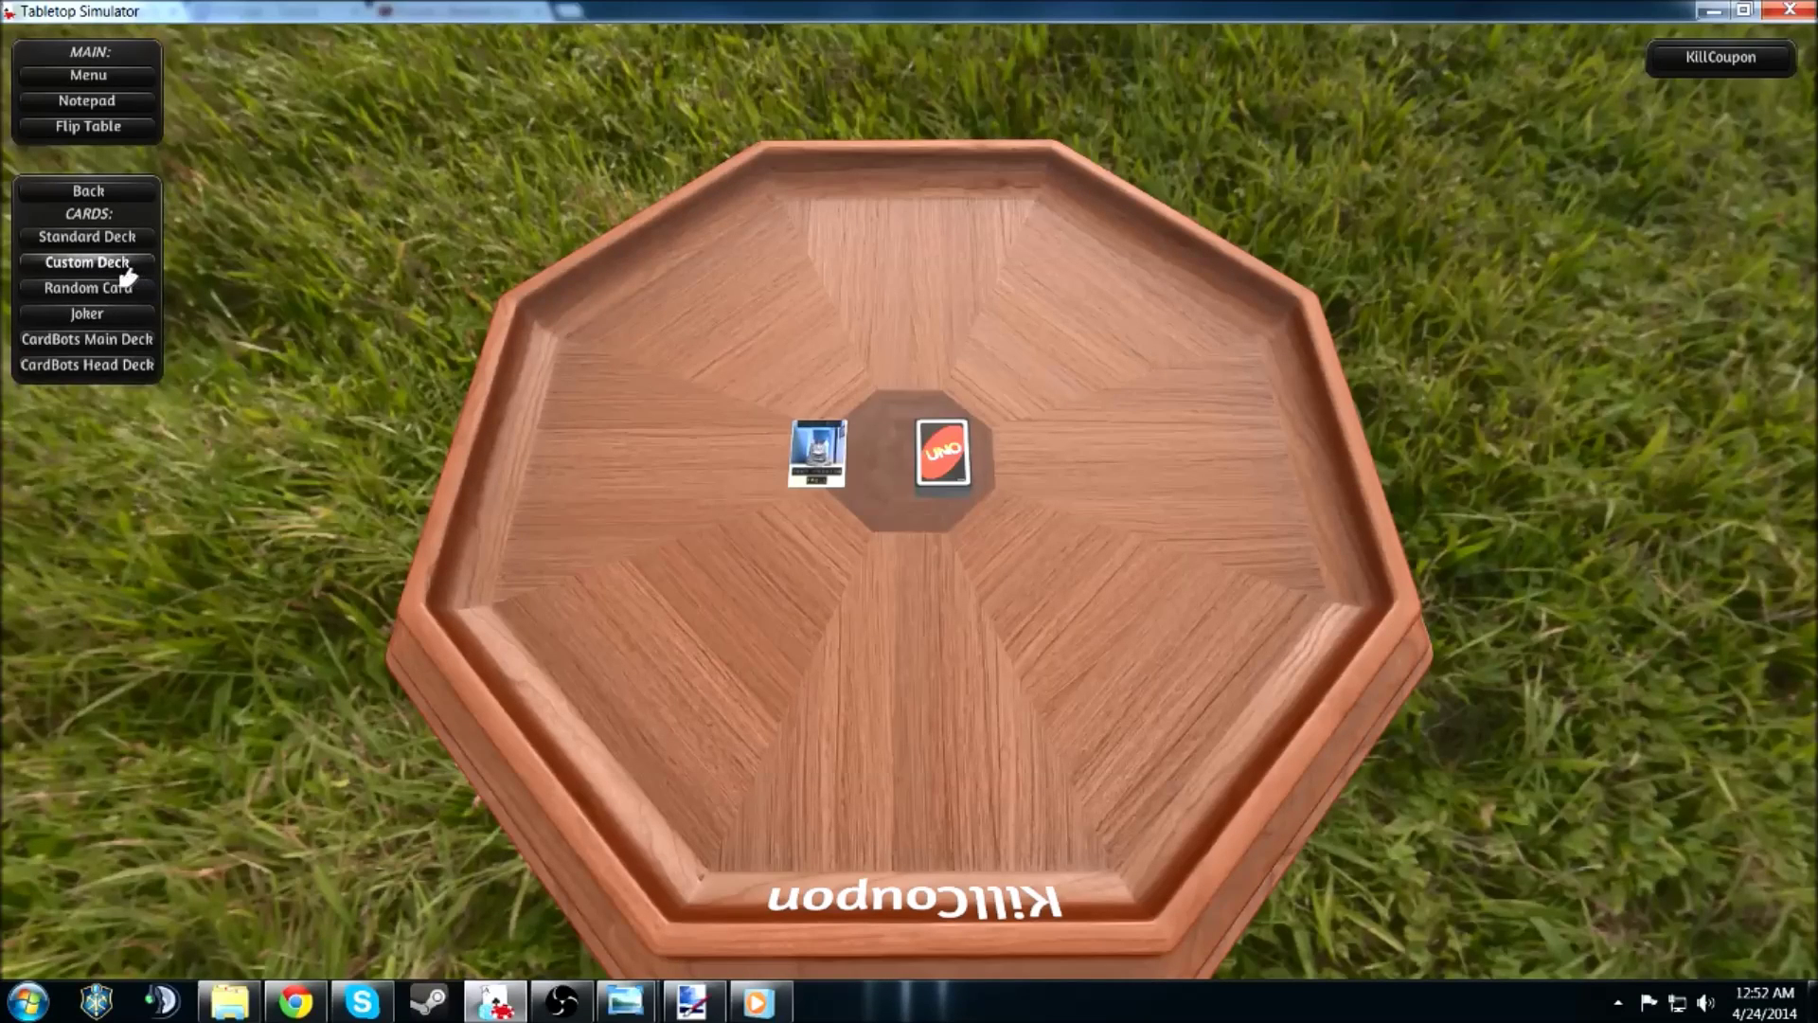
click(126, 273)
drag(915, 407, 907, 553)
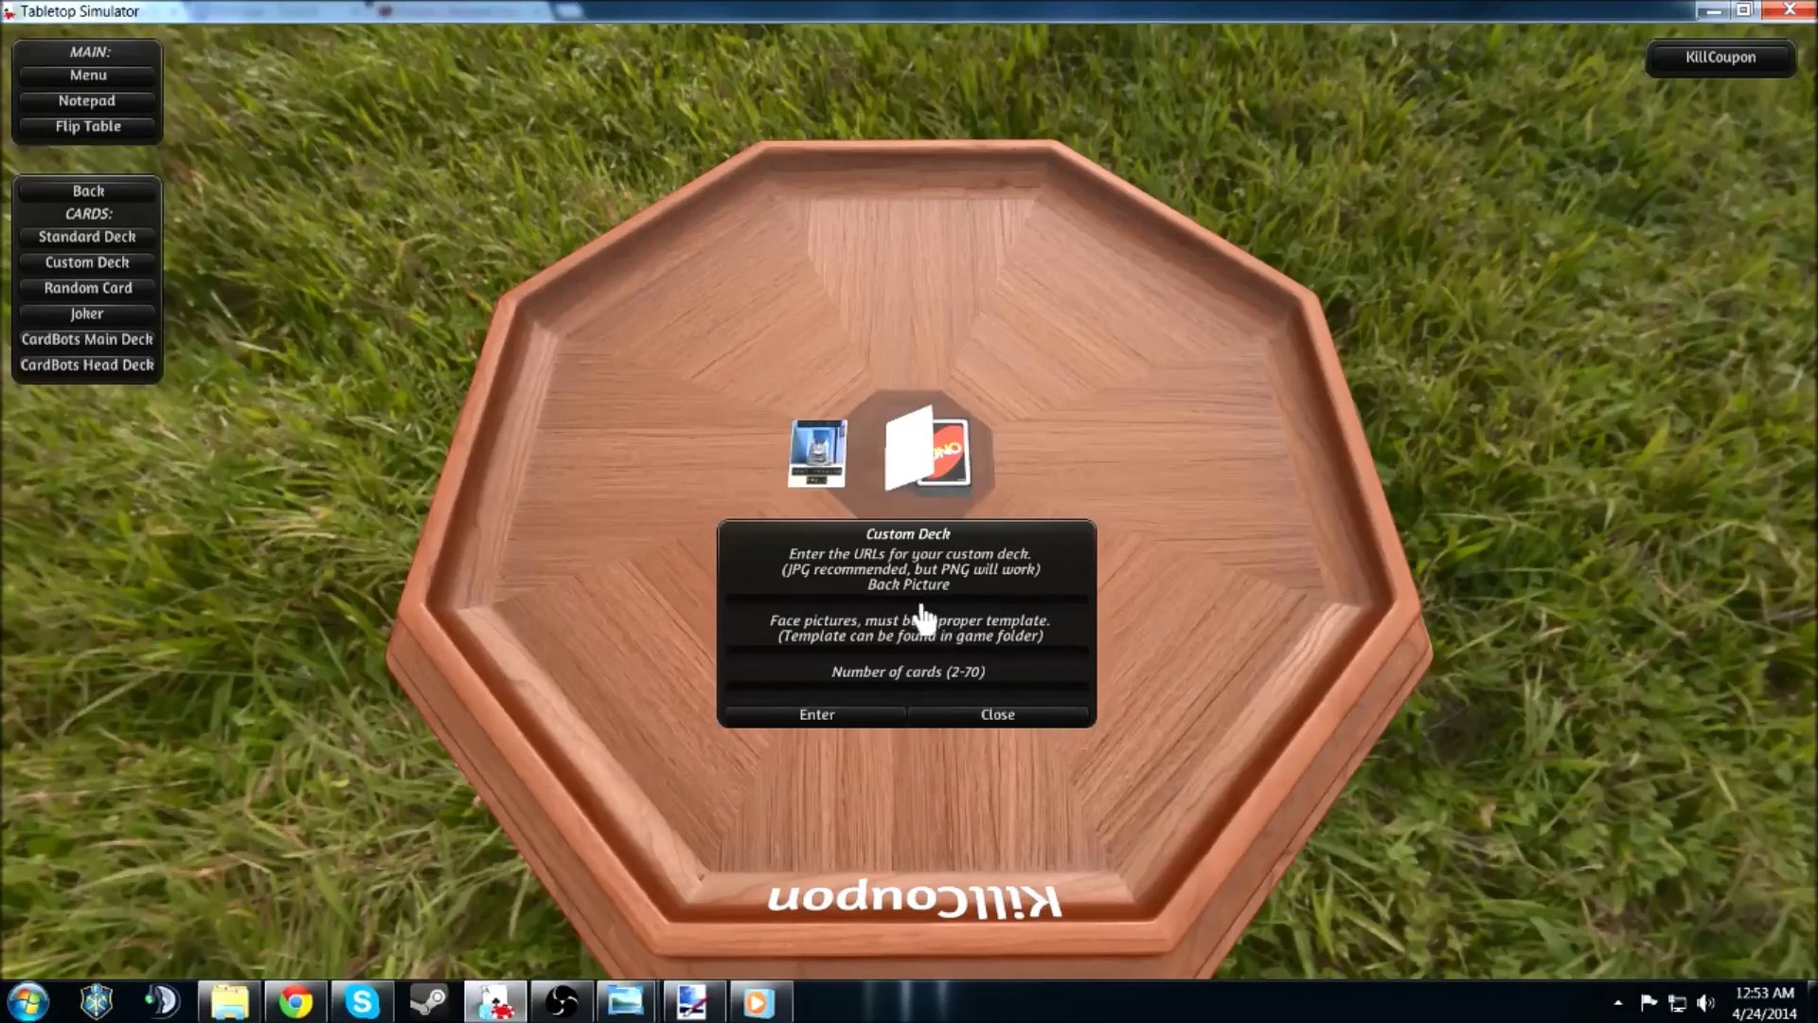
drag(950, 478, 1070, 455)
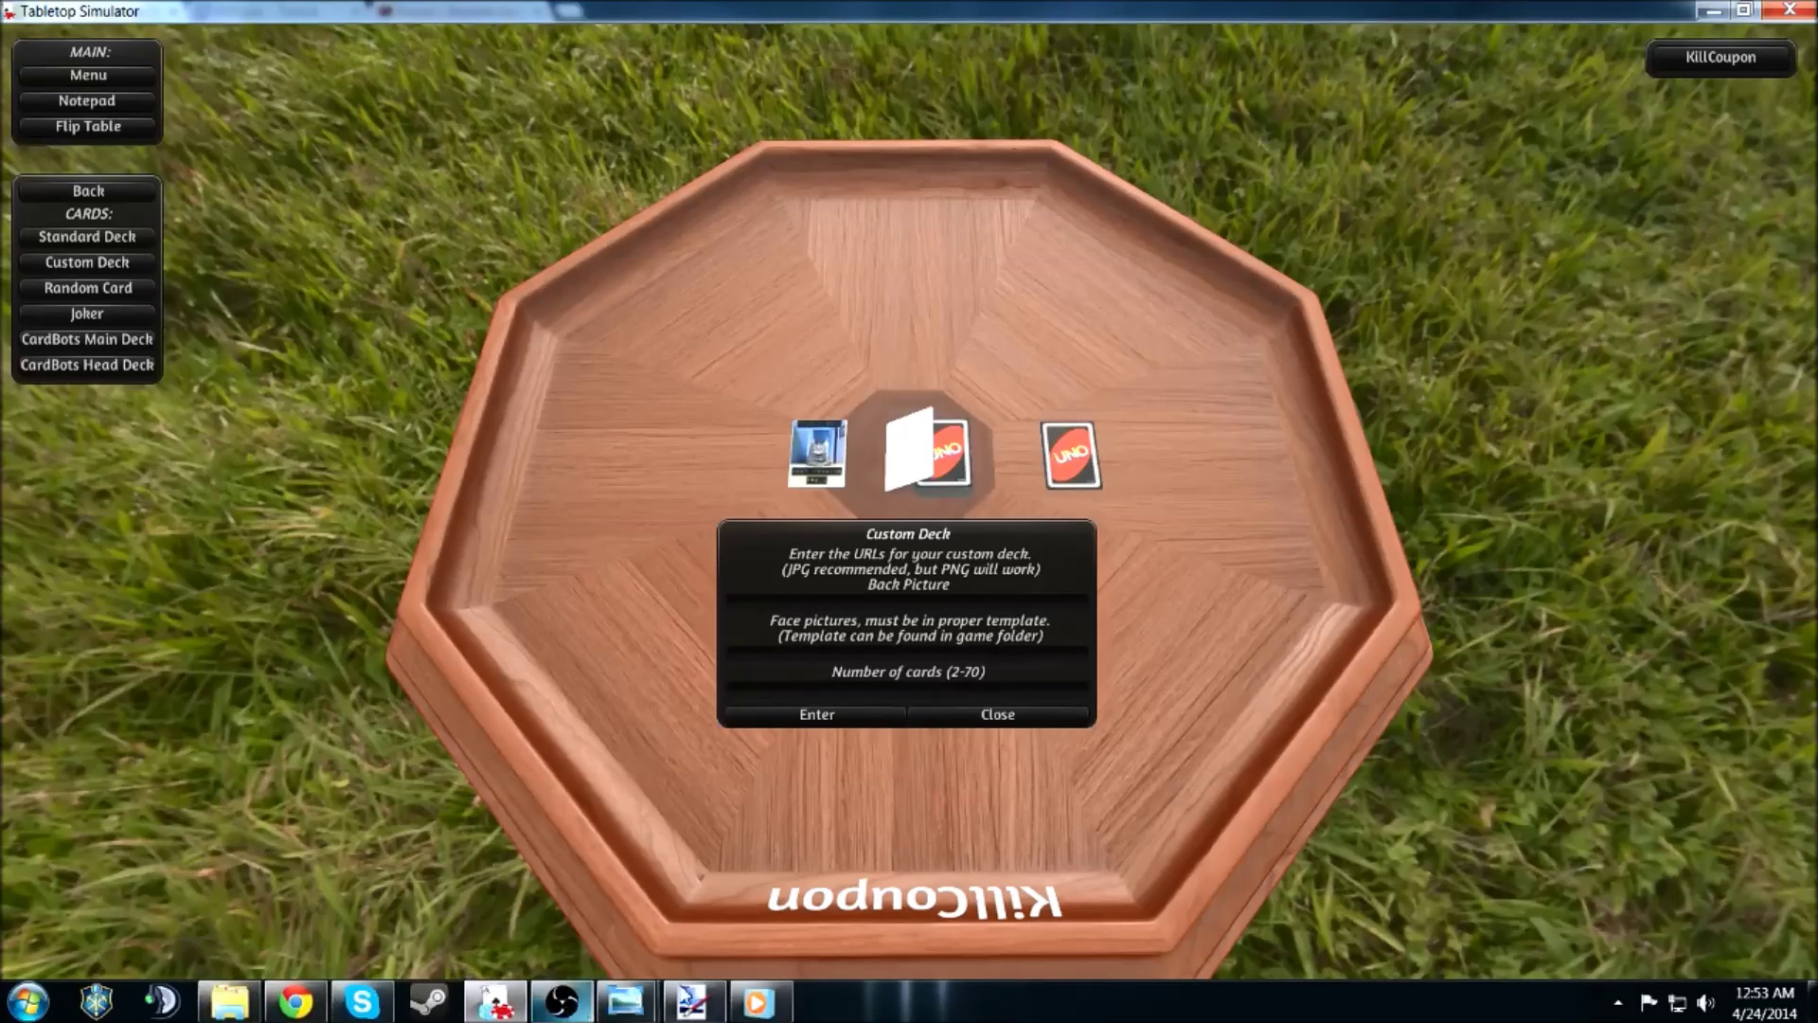
- Bring up the cards_face_template_ORGIN image over the game and shrink its window
mouse_move(625, 999)
click(612, 923)
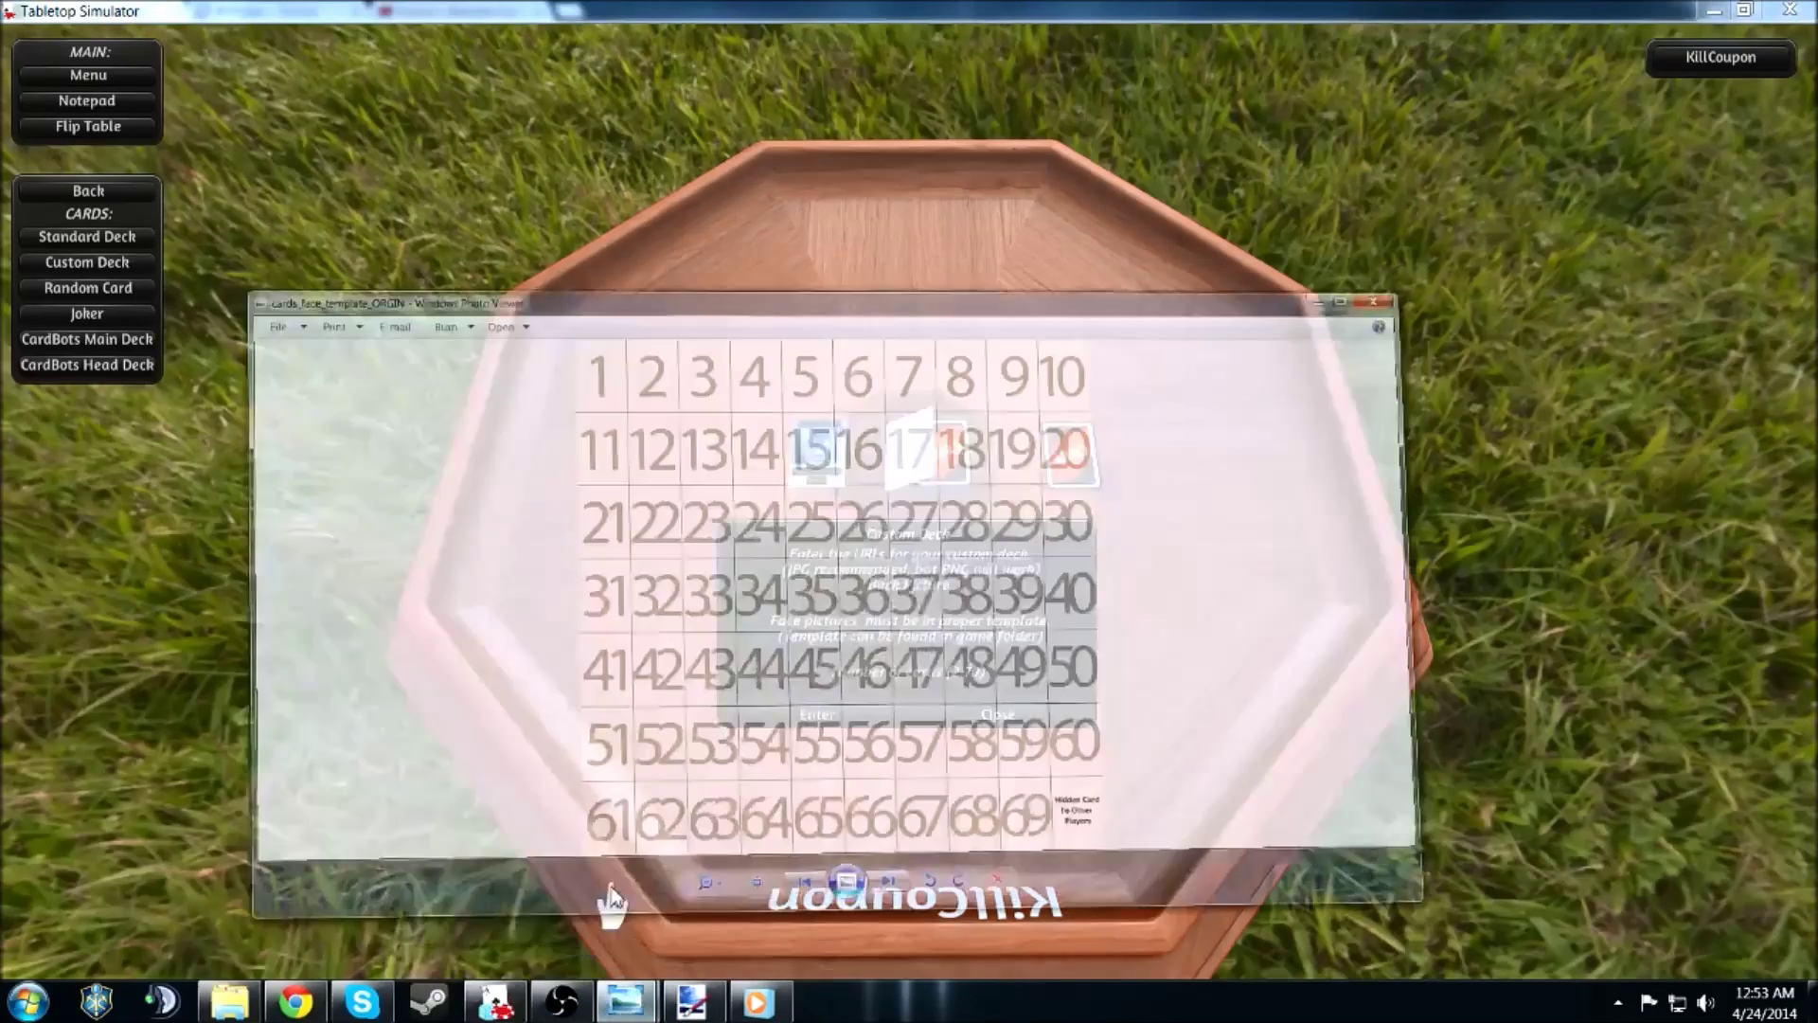
drag(136, 74, 742, 428)
drag(1117, 464, 614, 390)
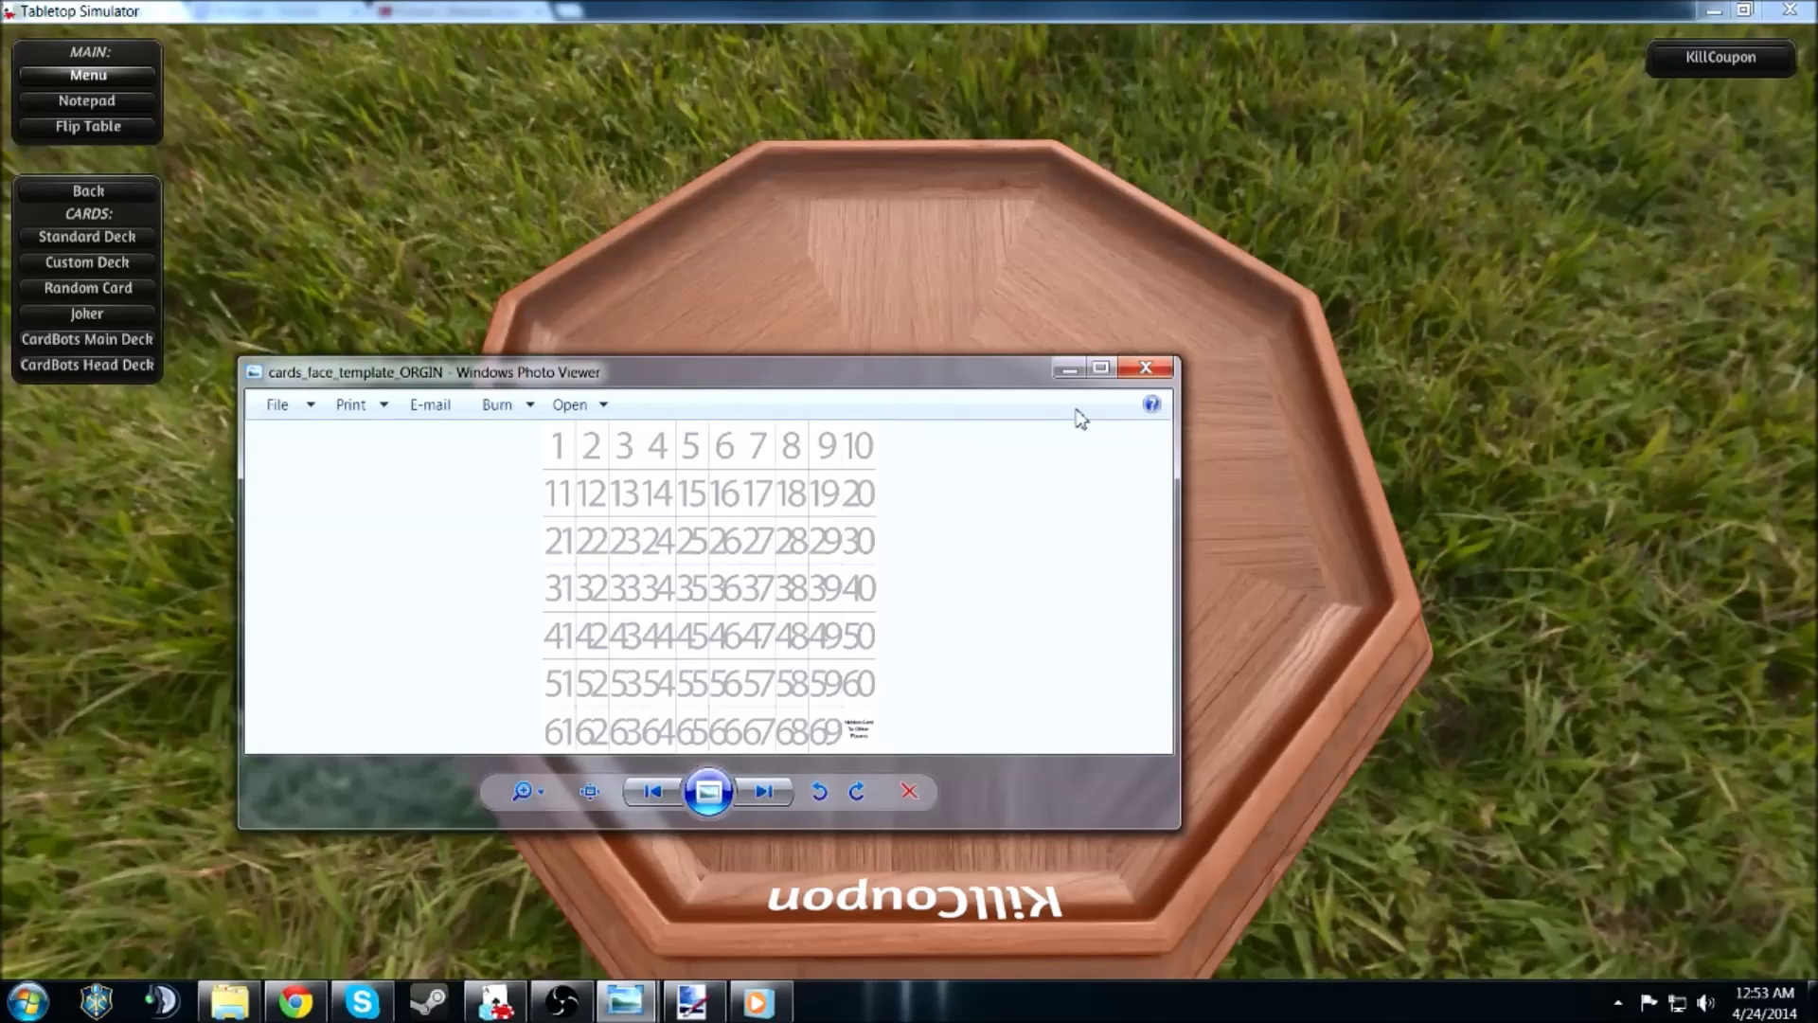
- Close the template image and the Custom Deck form, and lay out cards from the middle UNO deck face up below it
click(1067, 370)
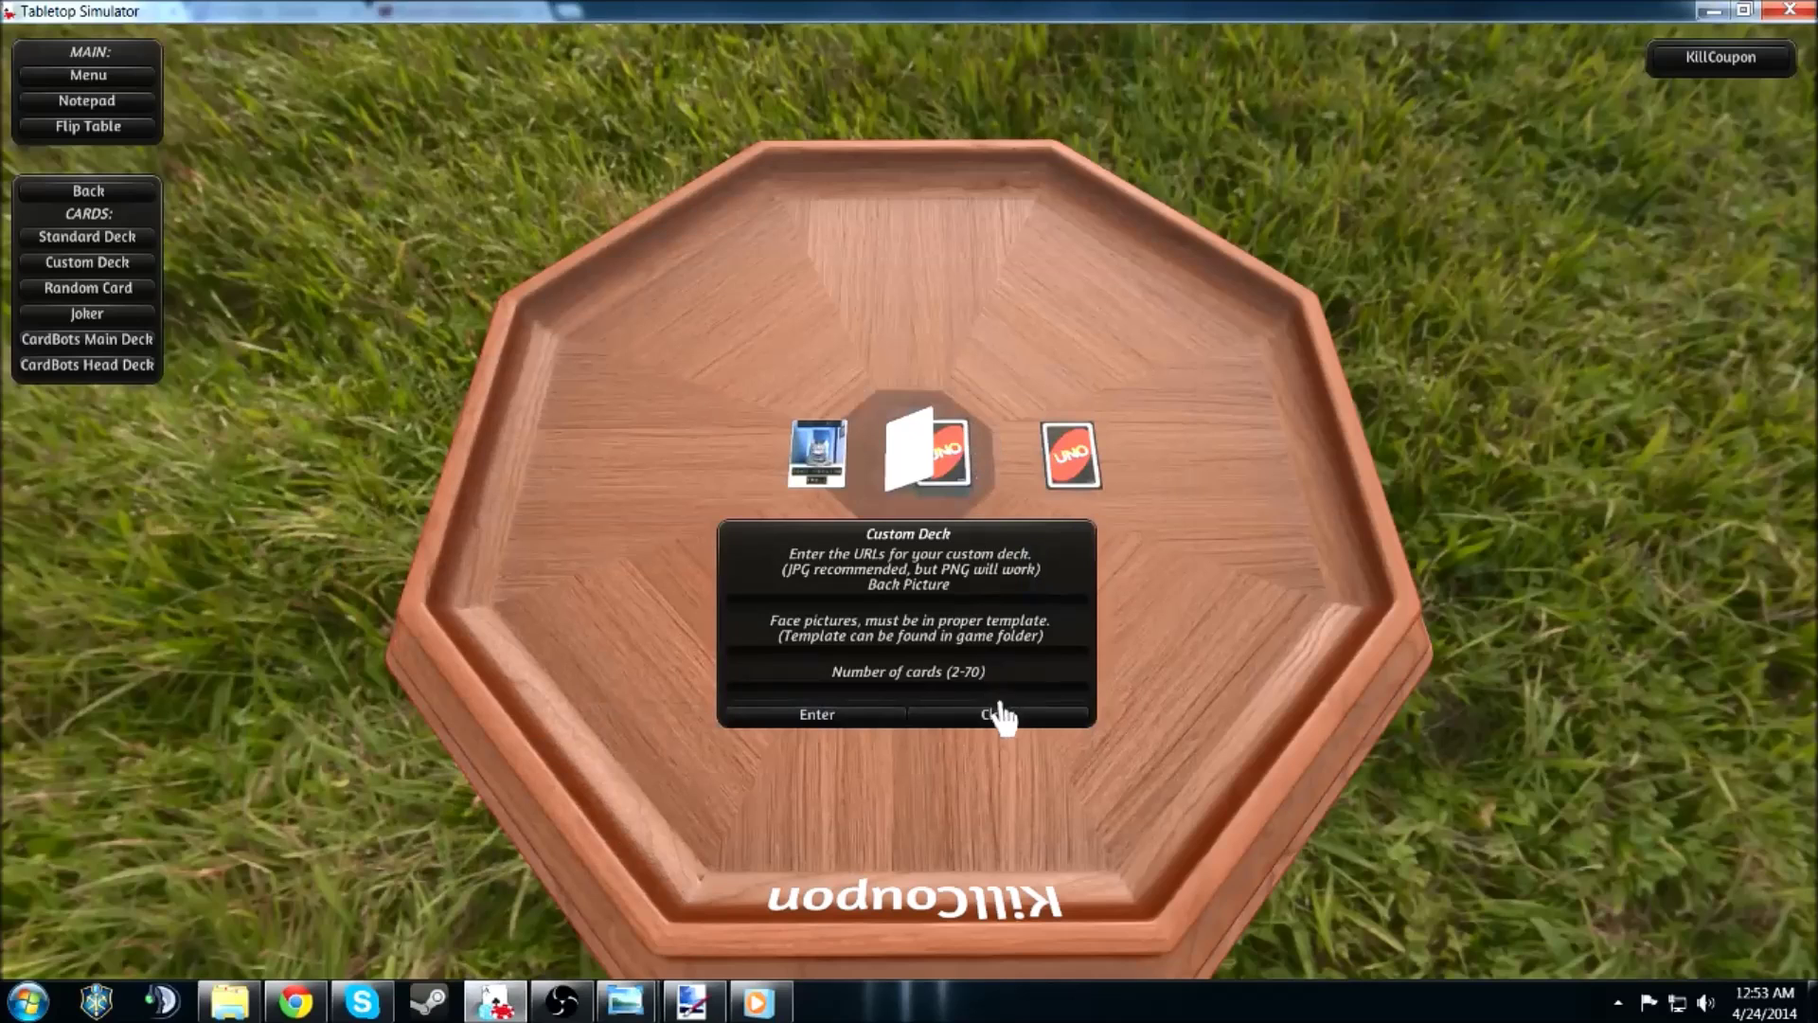
click(1004, 715)
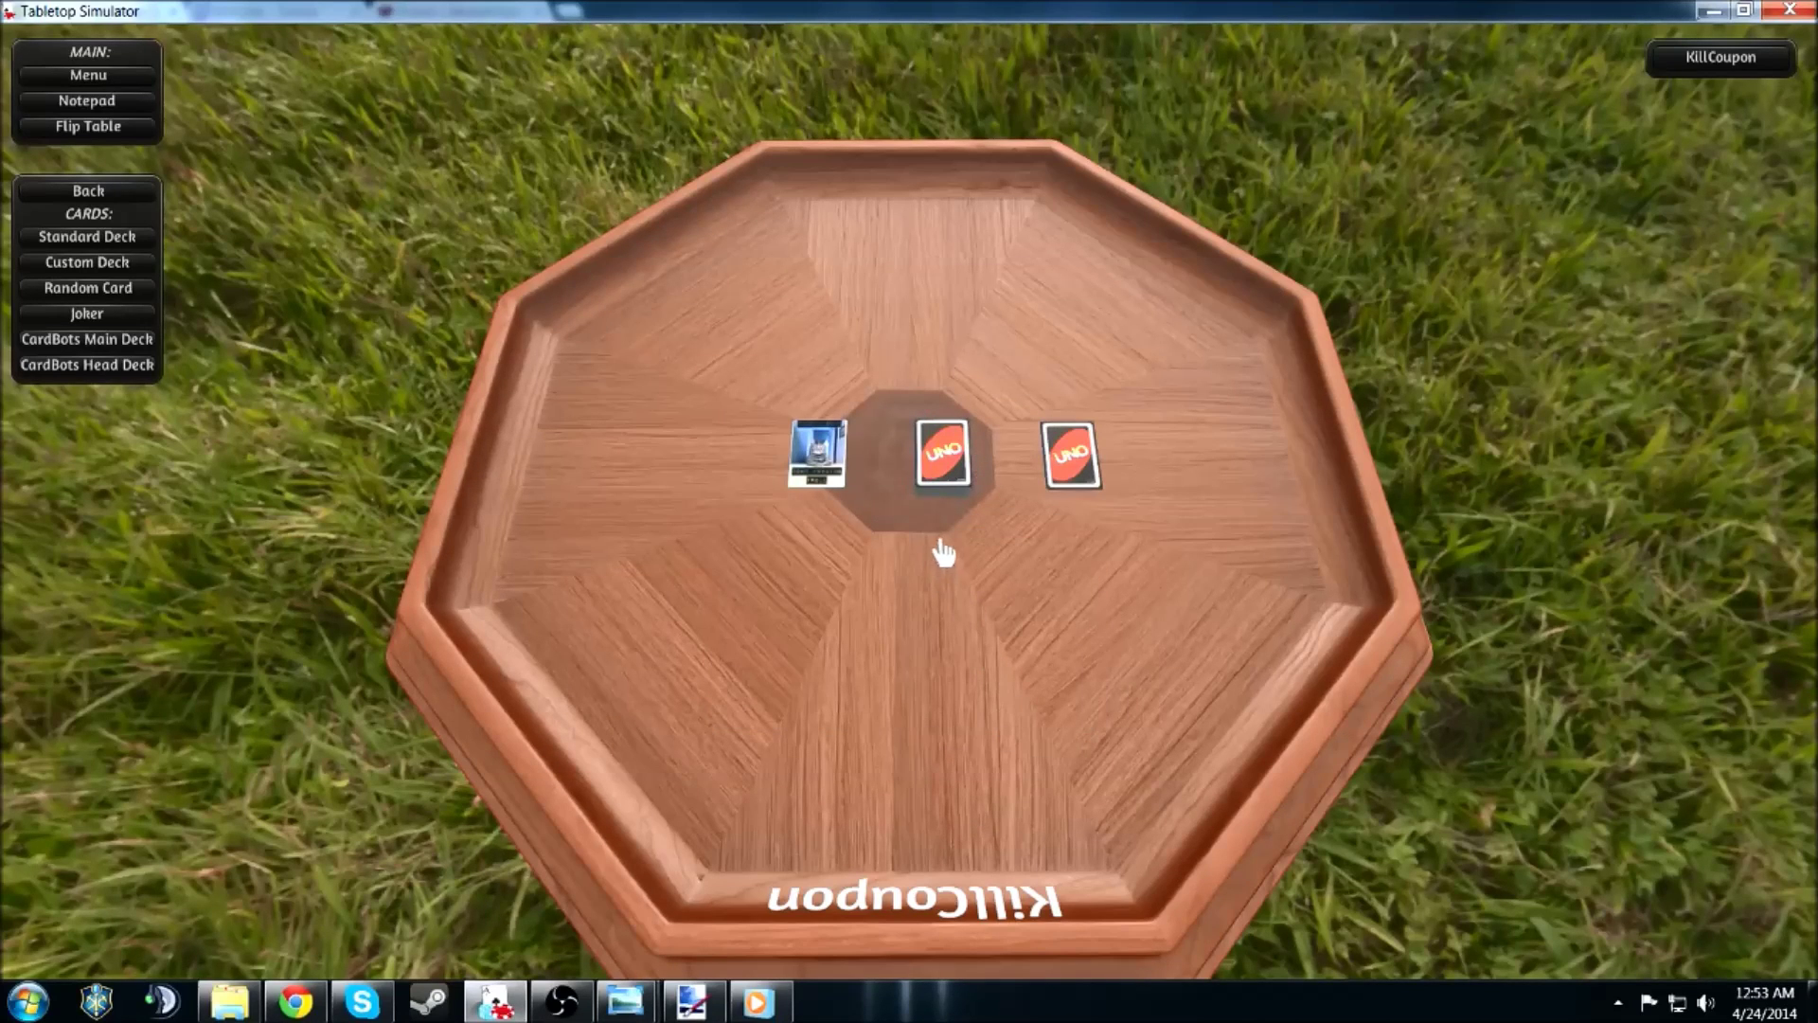
drag(958, 478, 852, 557)
key(f)
key(f)
drag(914, 504, 920, 615)
key(f)
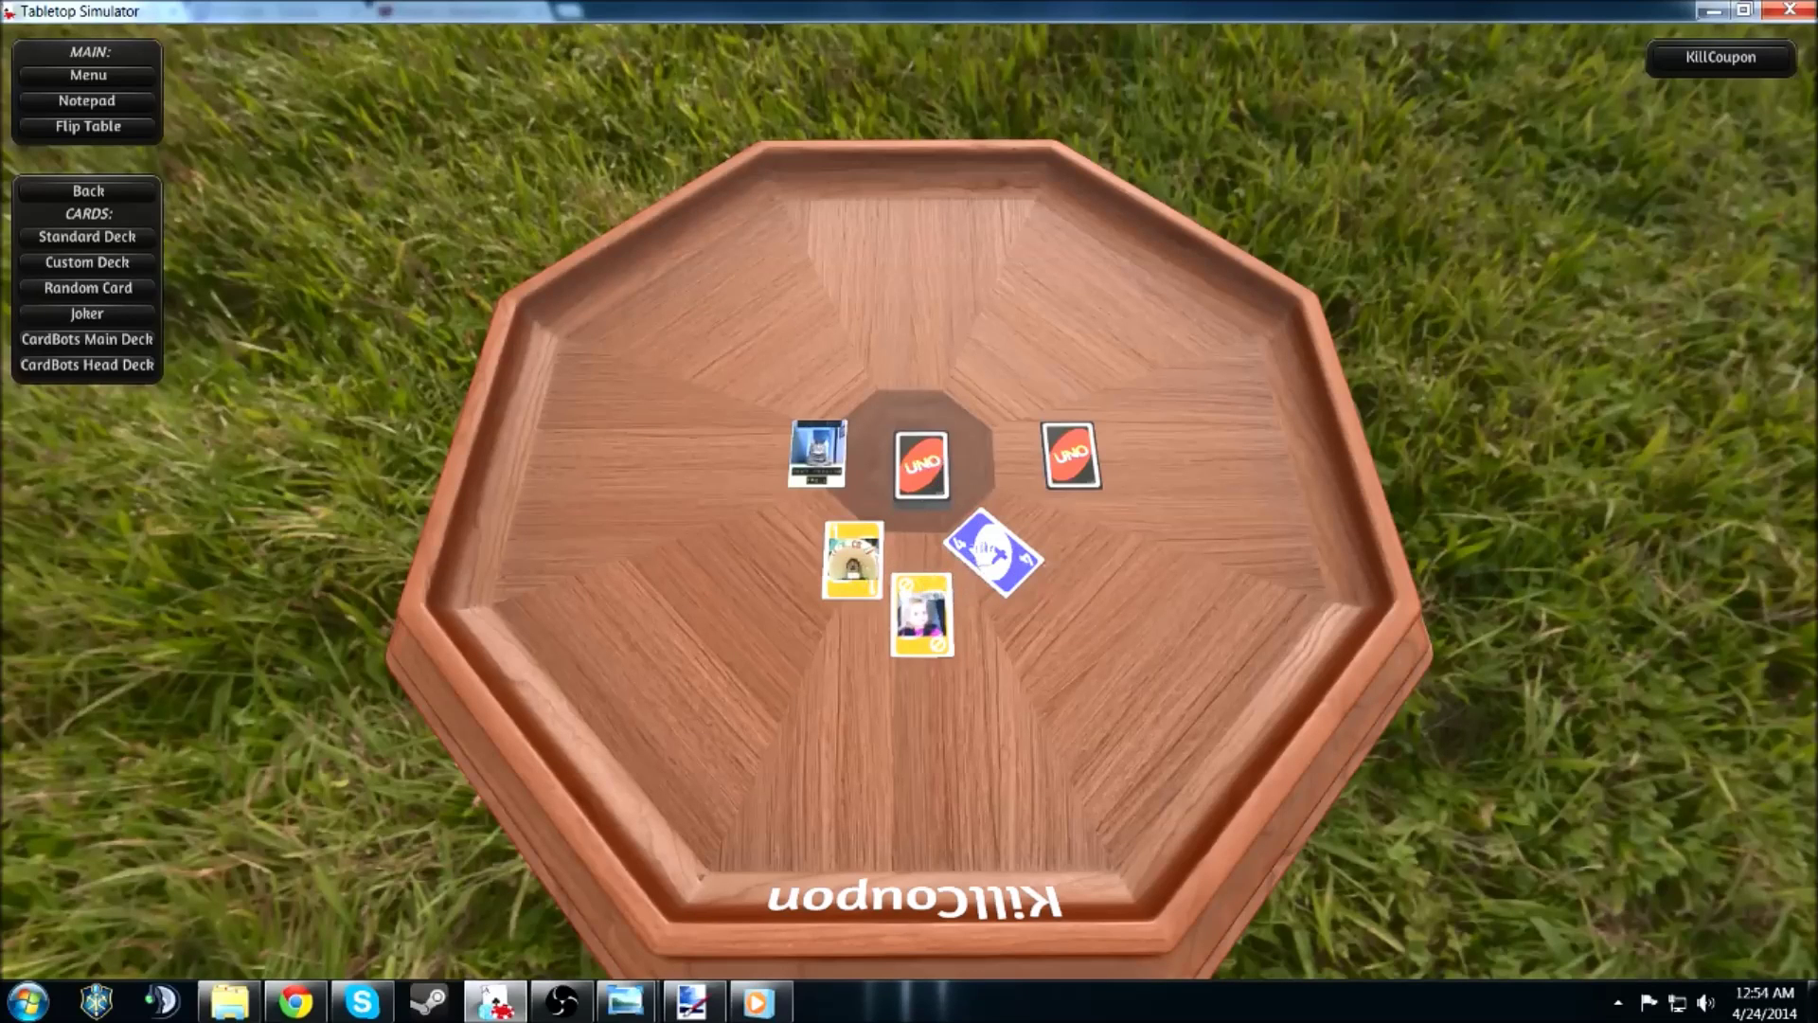
- Enlarge the face-up custom UNO cards on the table to inspect their artwork
key(alt)
key(alt)
key(alt)
key(alt)
- Switch to Chrome and review the top of the "UNO for Tabletop Simulator" album, highlighting its view count
click(295, 1001)
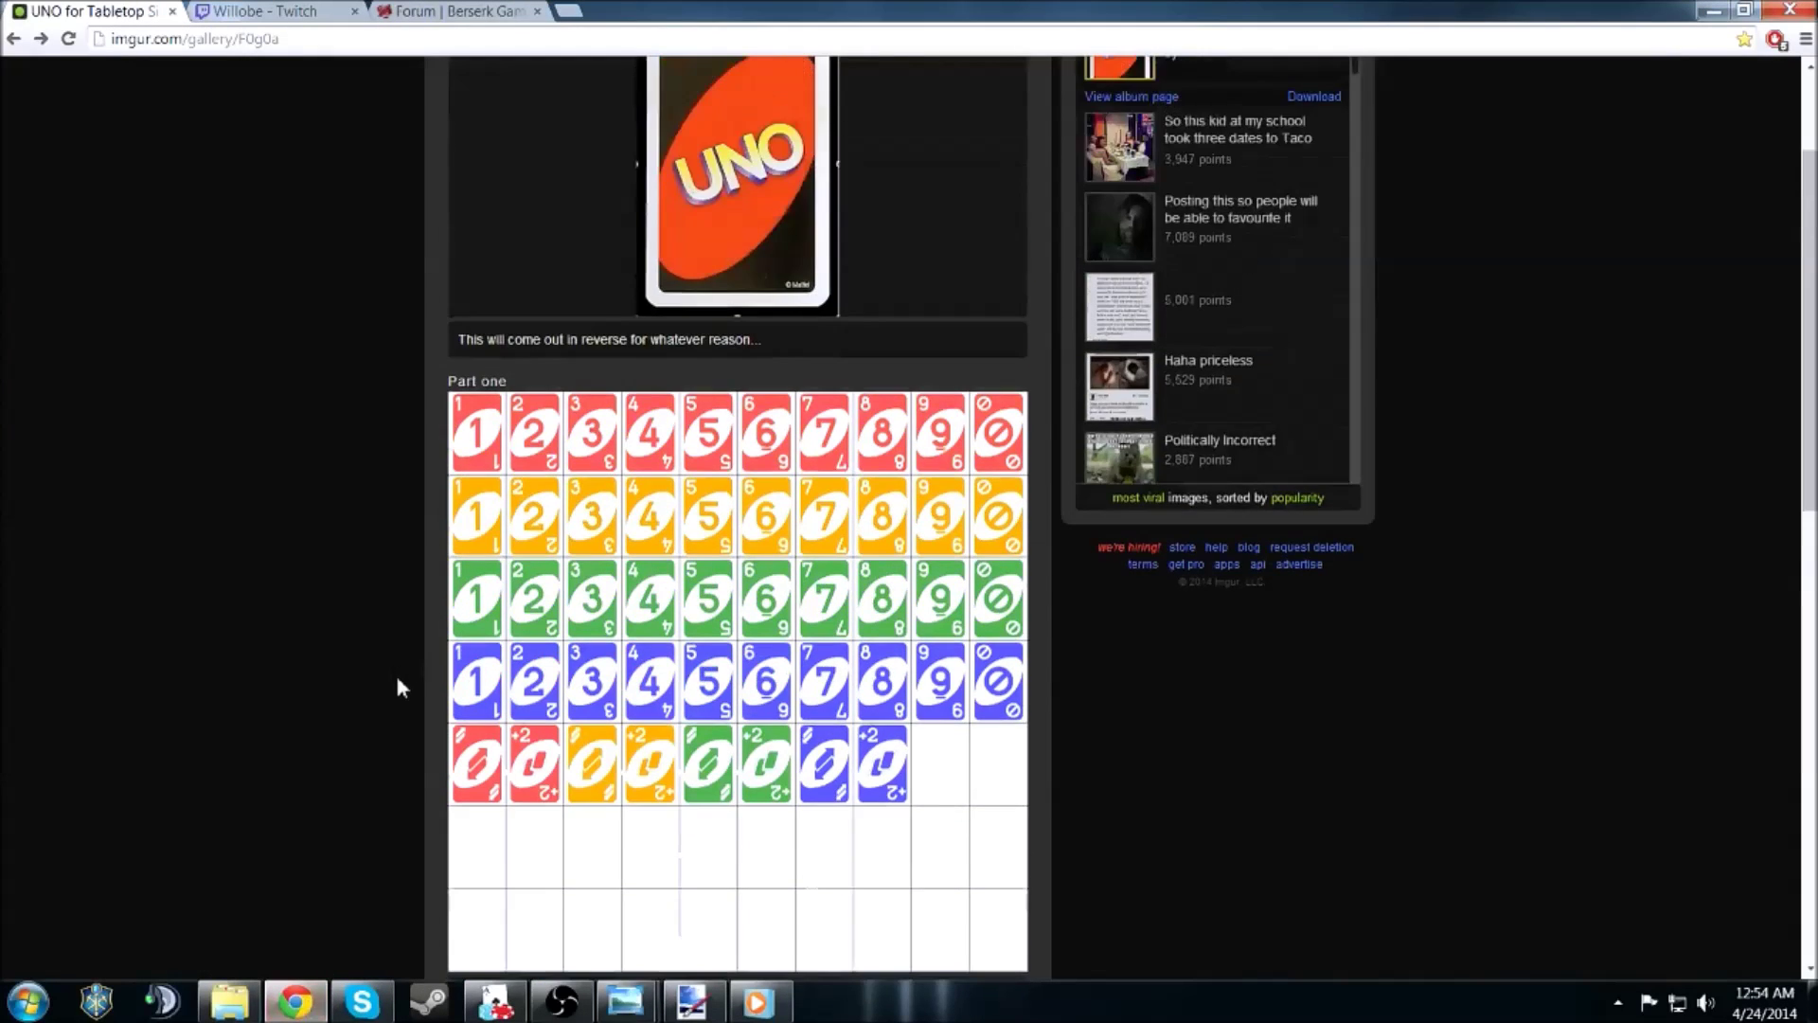
scroll(397, 678, up, 3)
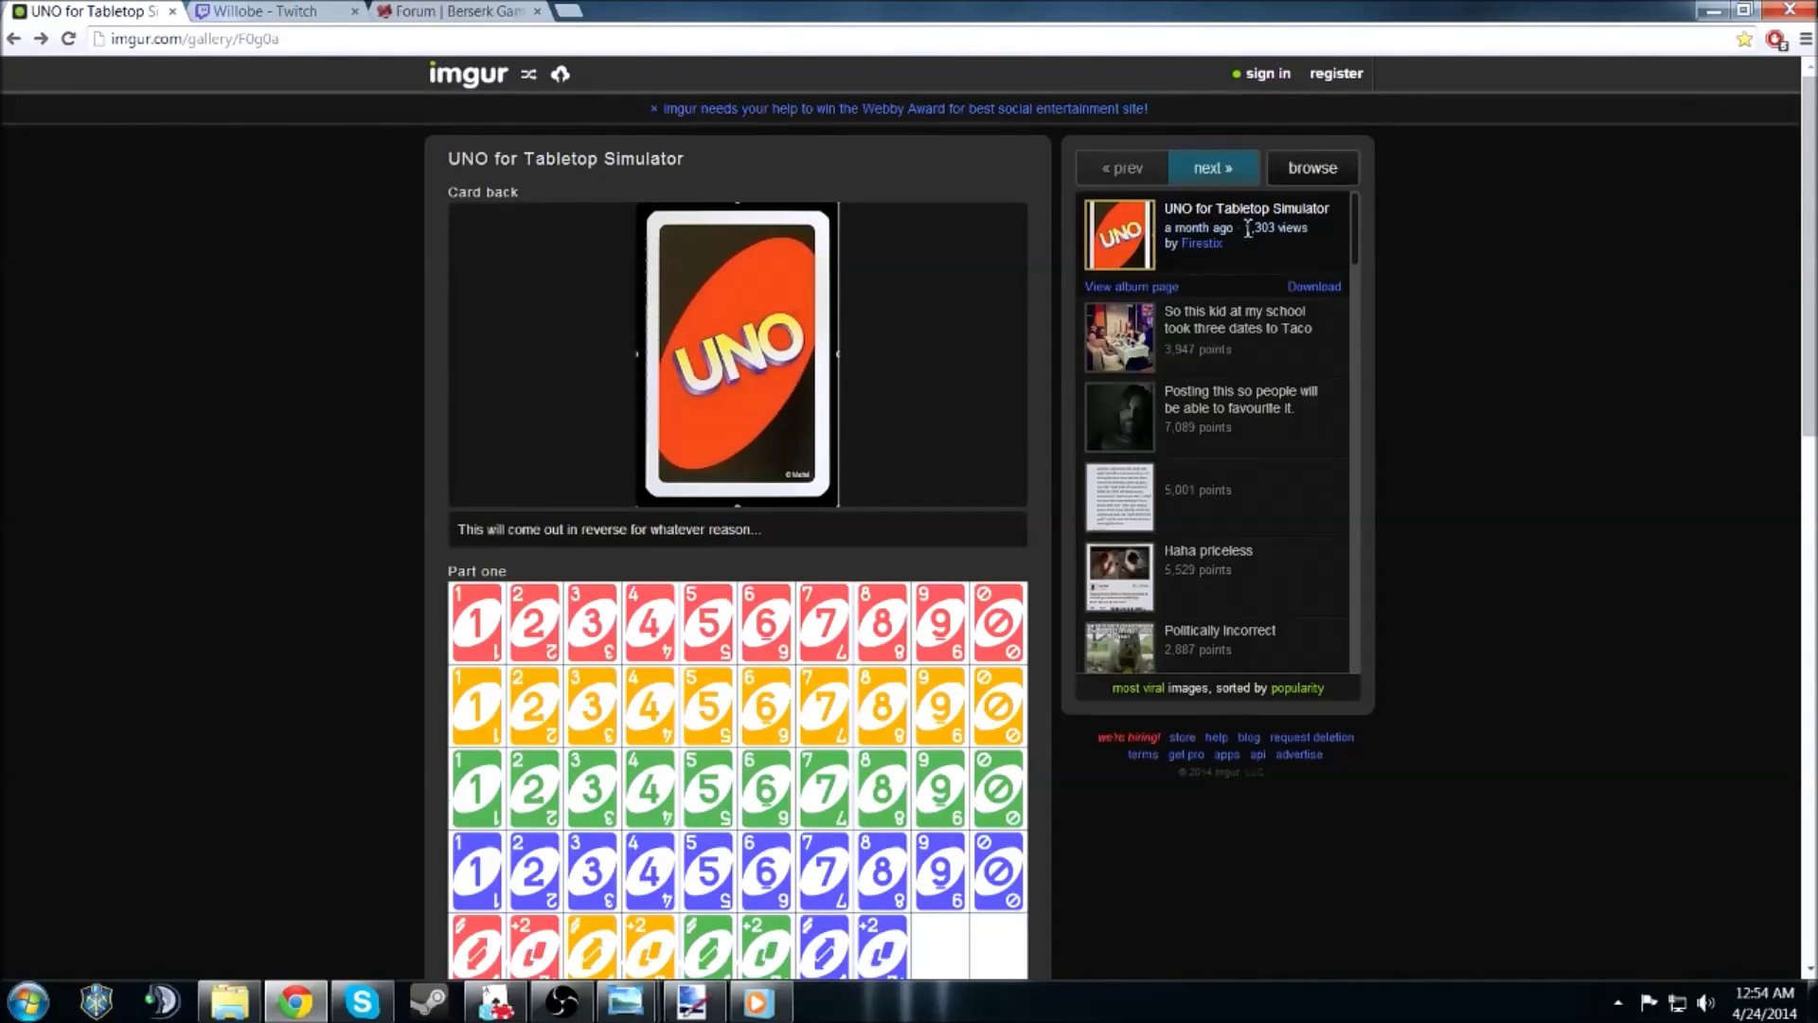
drag(1244, 228, 1281, 226)
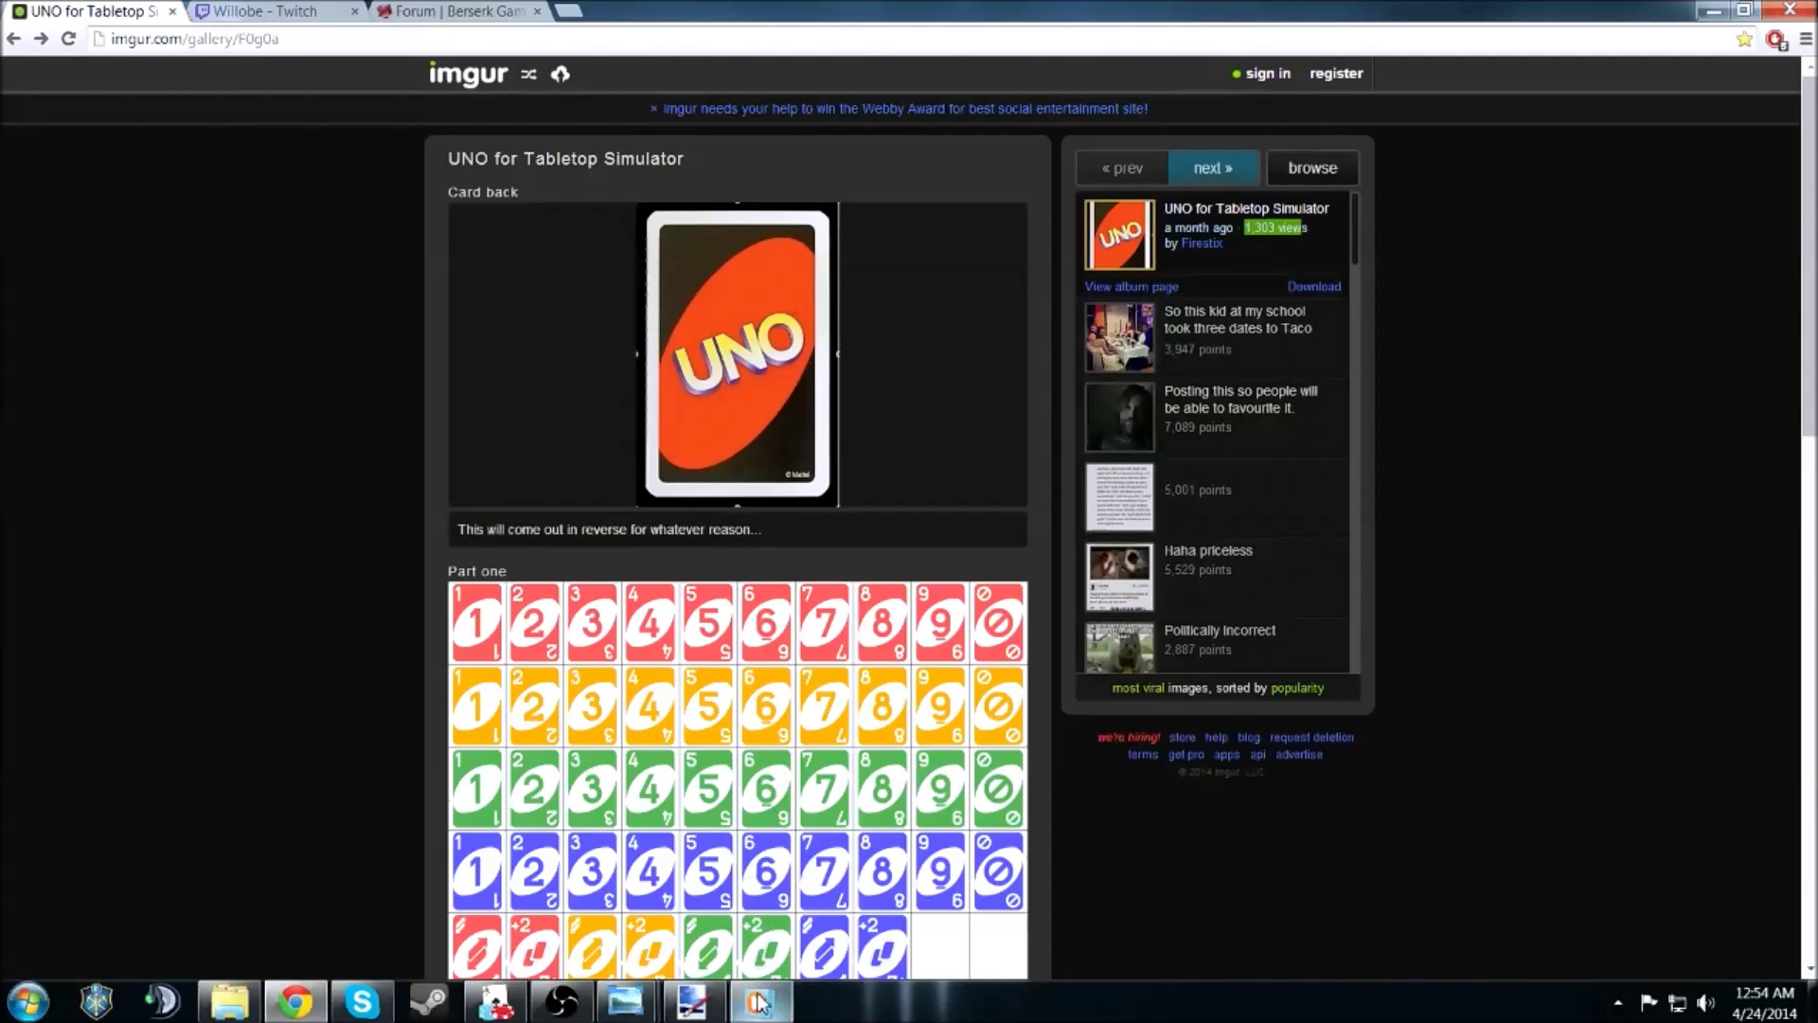
- Switch to Paint.NET and bring up the cards_face_template_ORGIN image over the blank canvas
click(691, 1001)
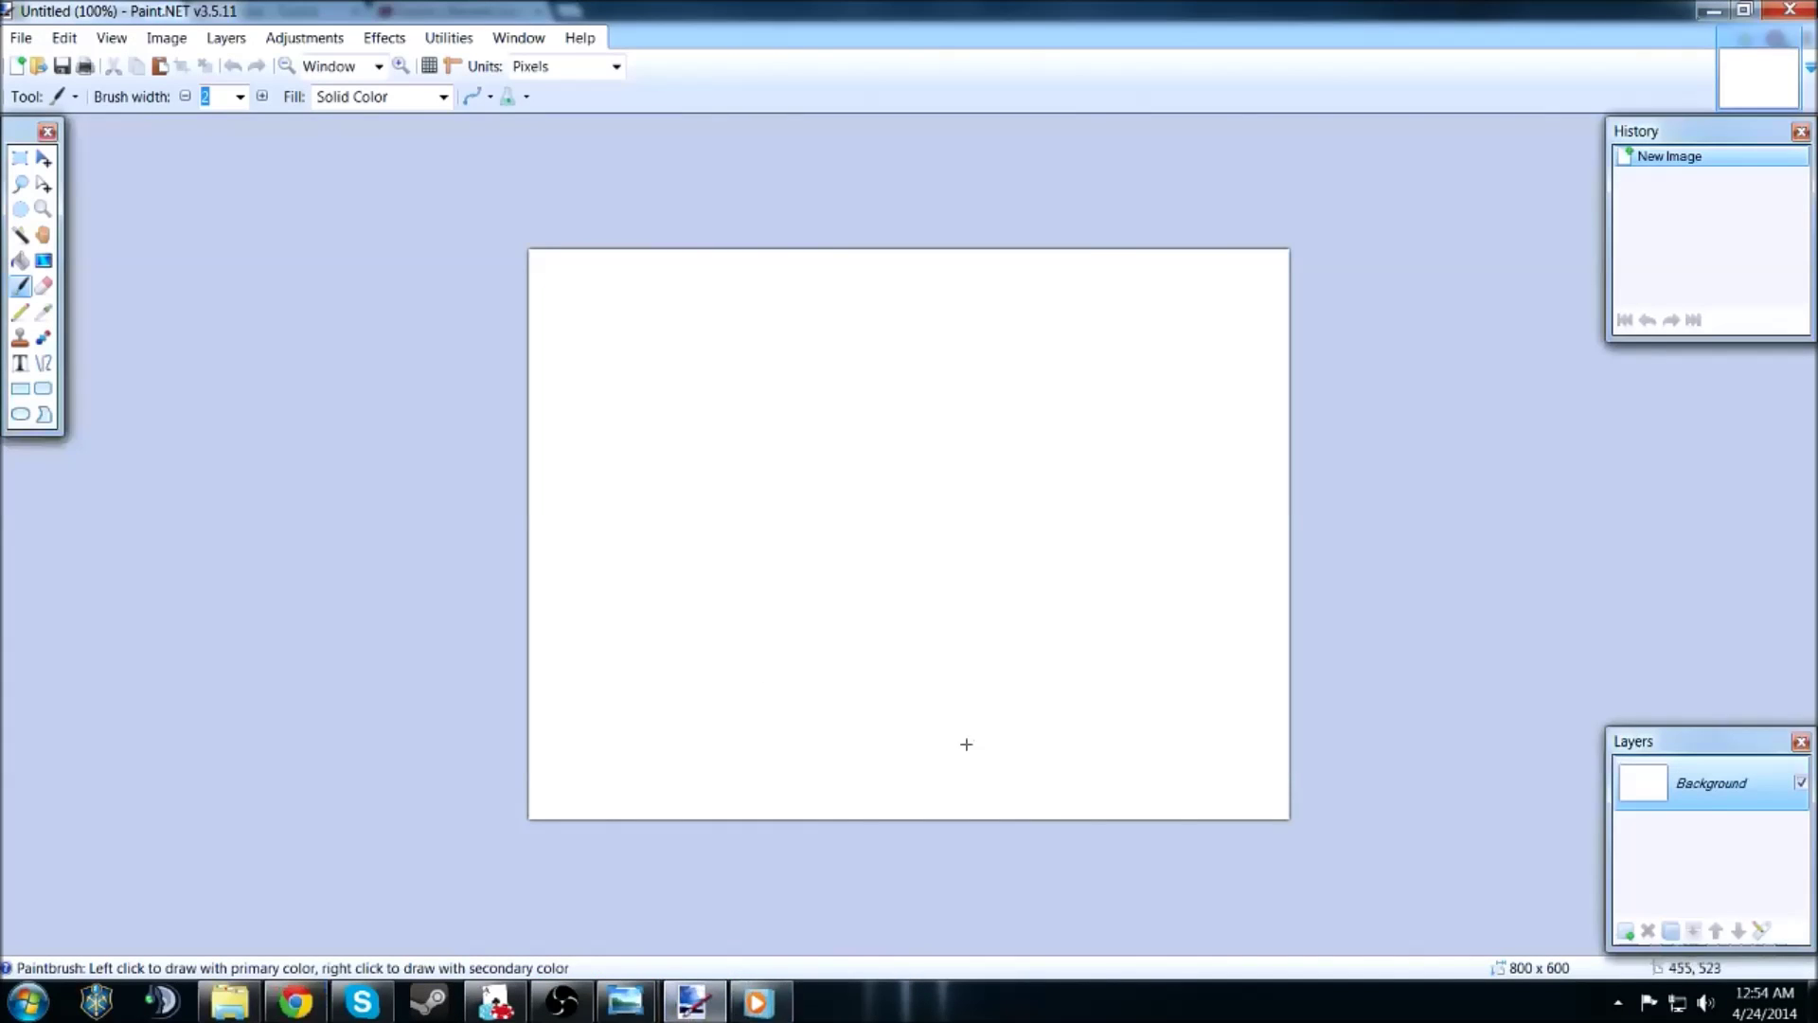
mouse_move(625, 1000)
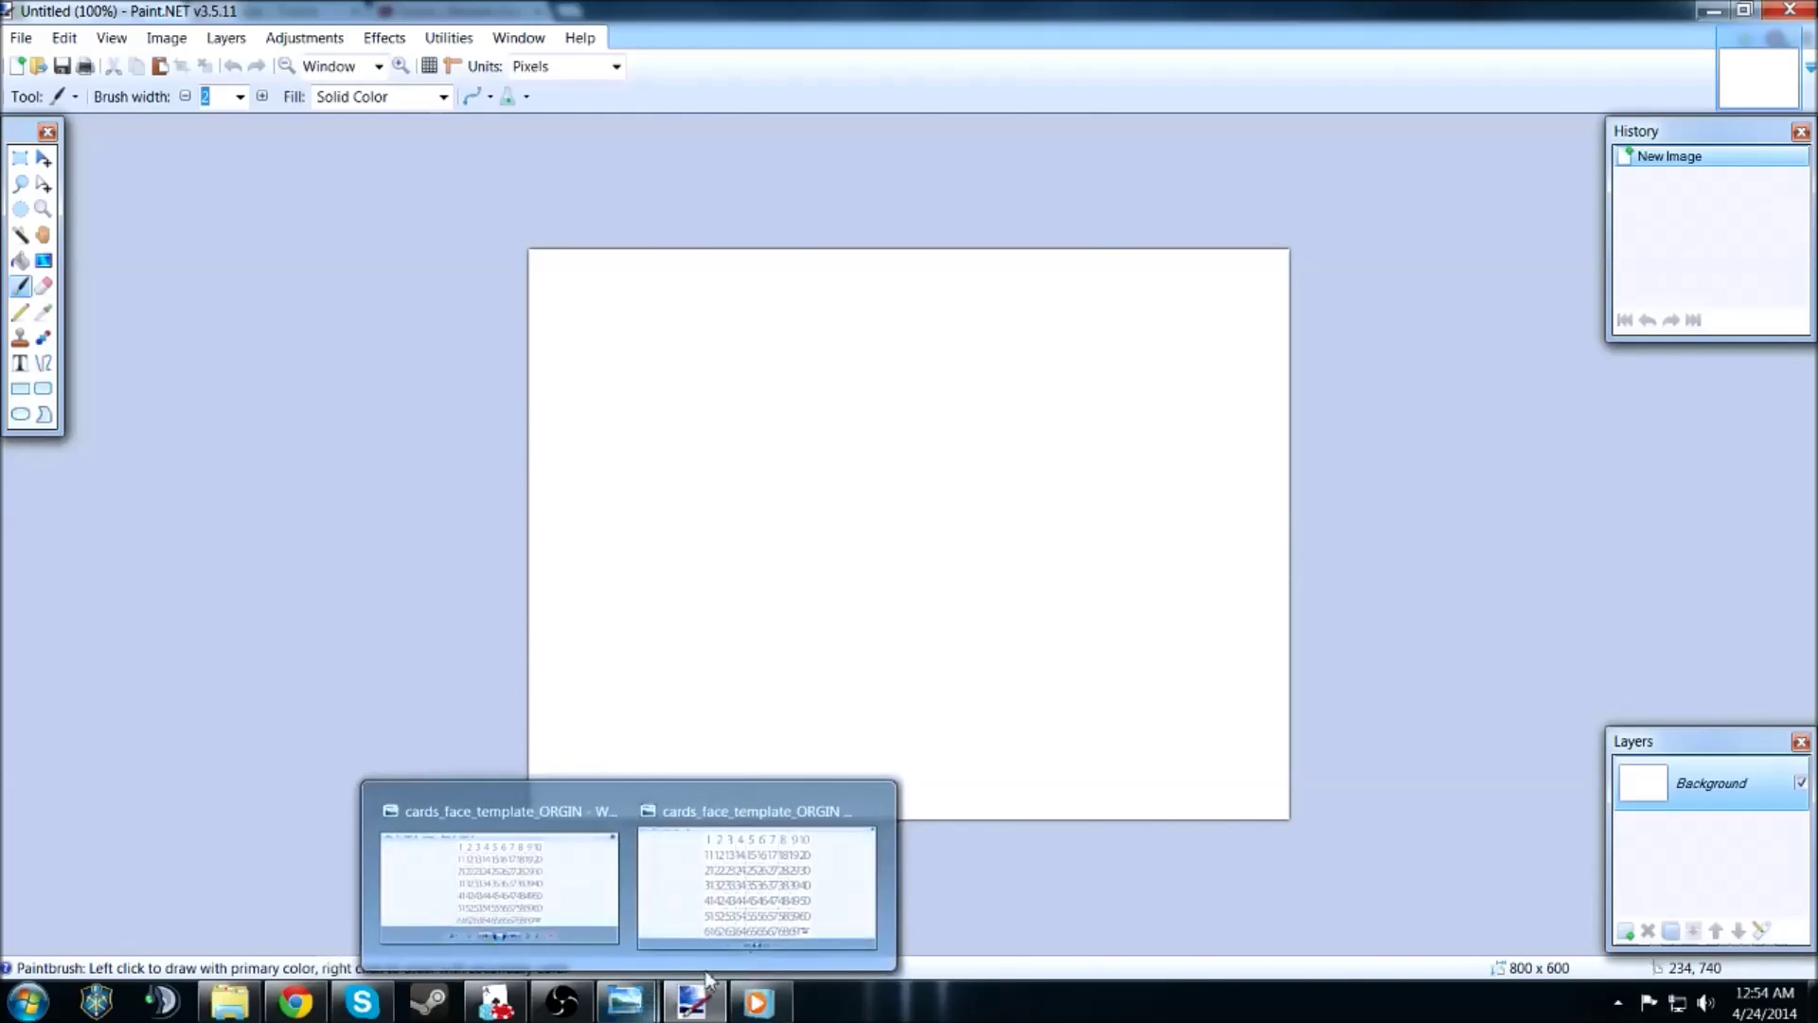
click(712, 879)
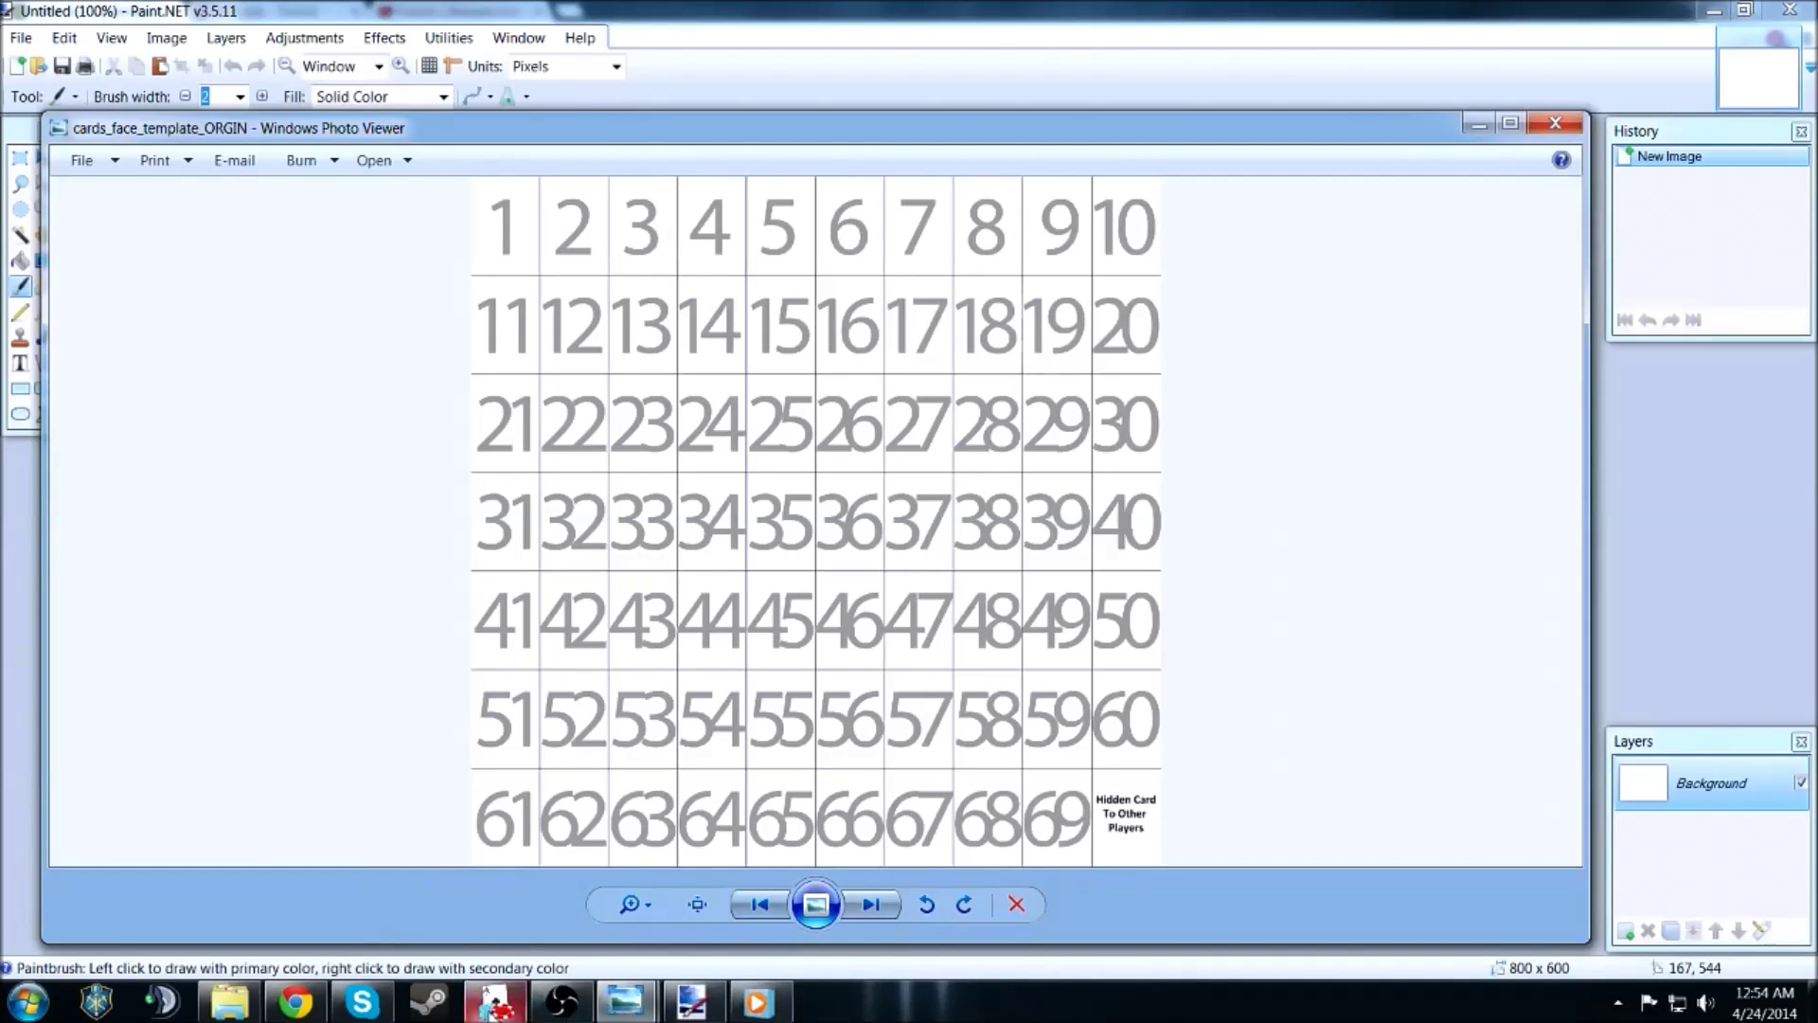
- Open the Custom Deck form in Tabletop Simulator to check its fields, and bring the numbered card face template back up
click(495, 1000)
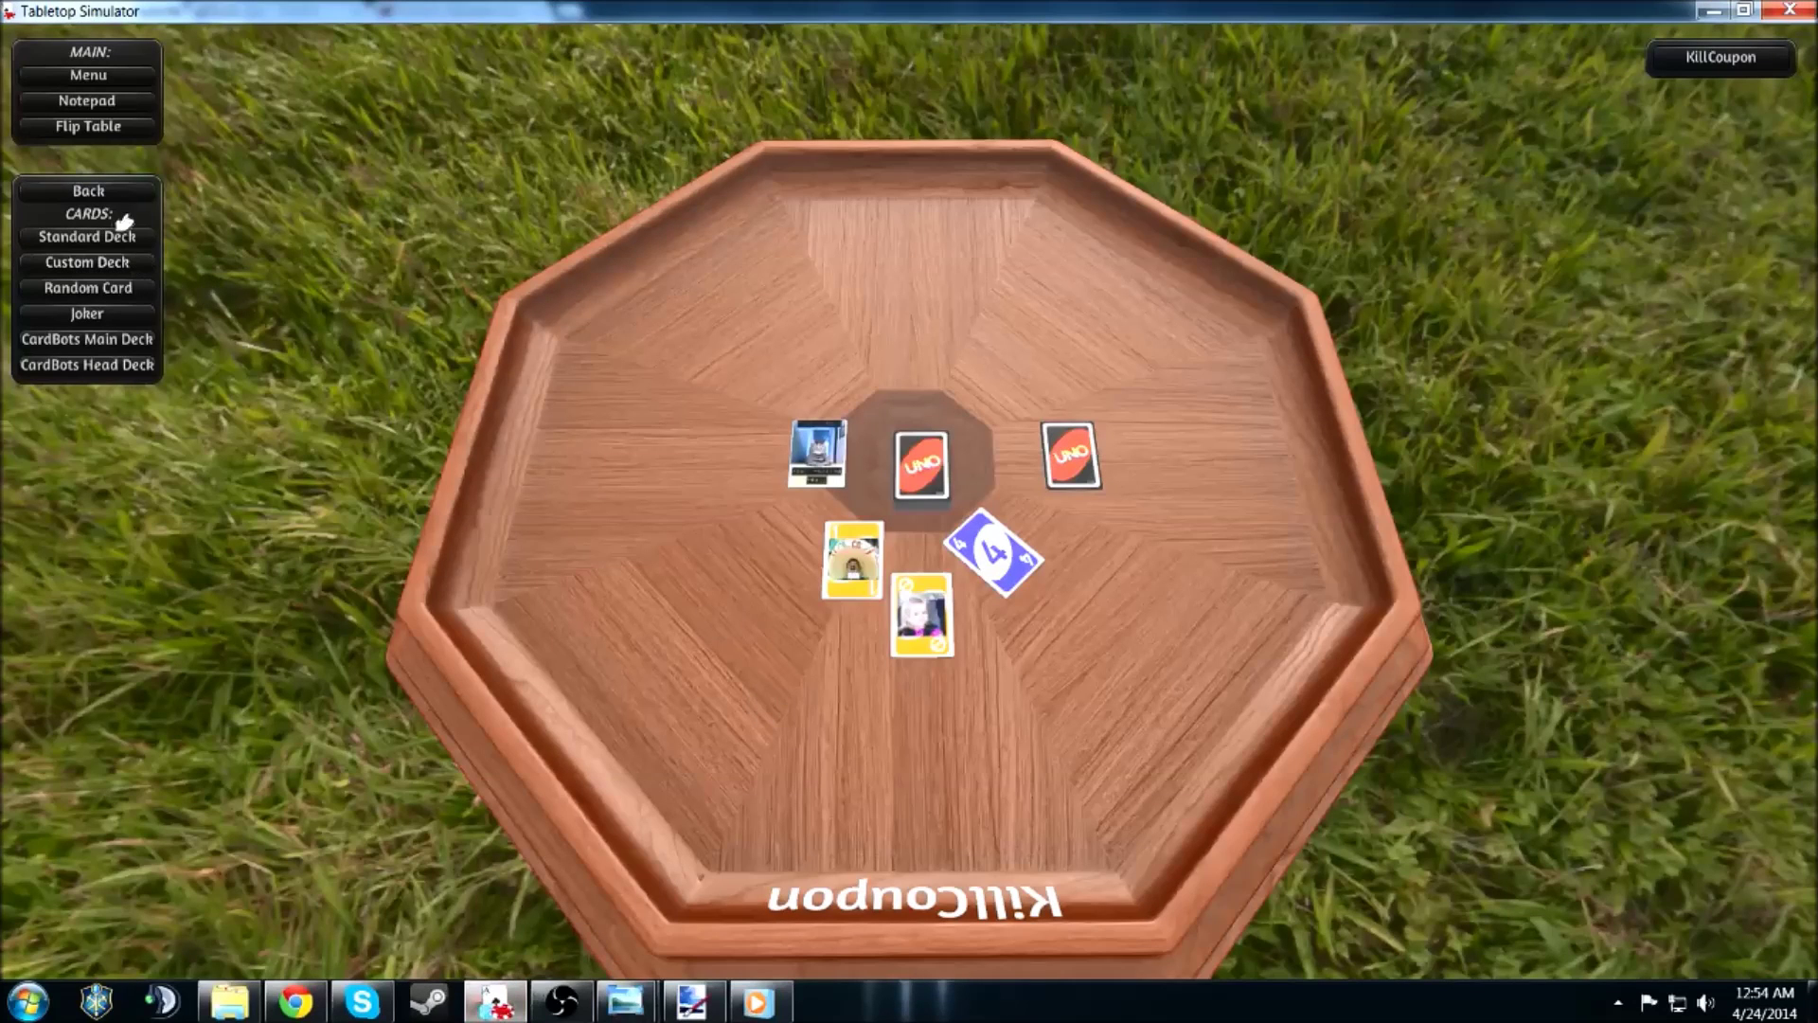
click(117, 261)
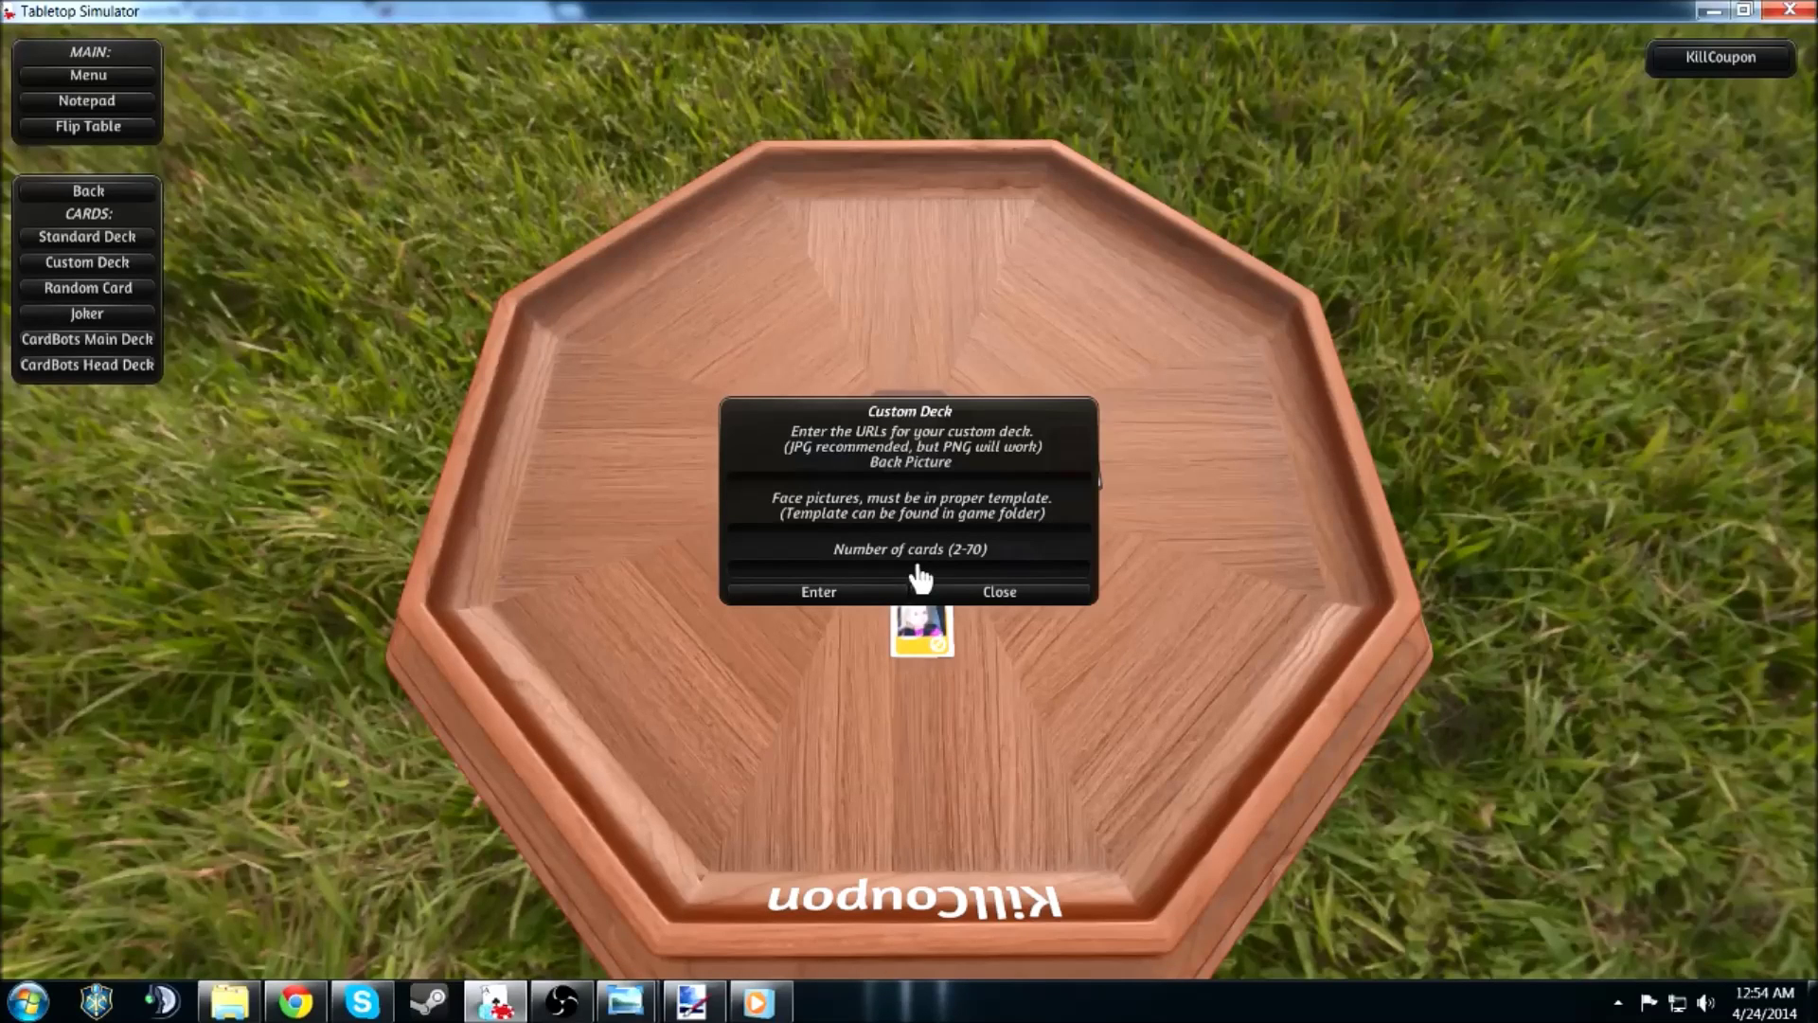
click(678, 1006)
mouse_move(625, 1002)
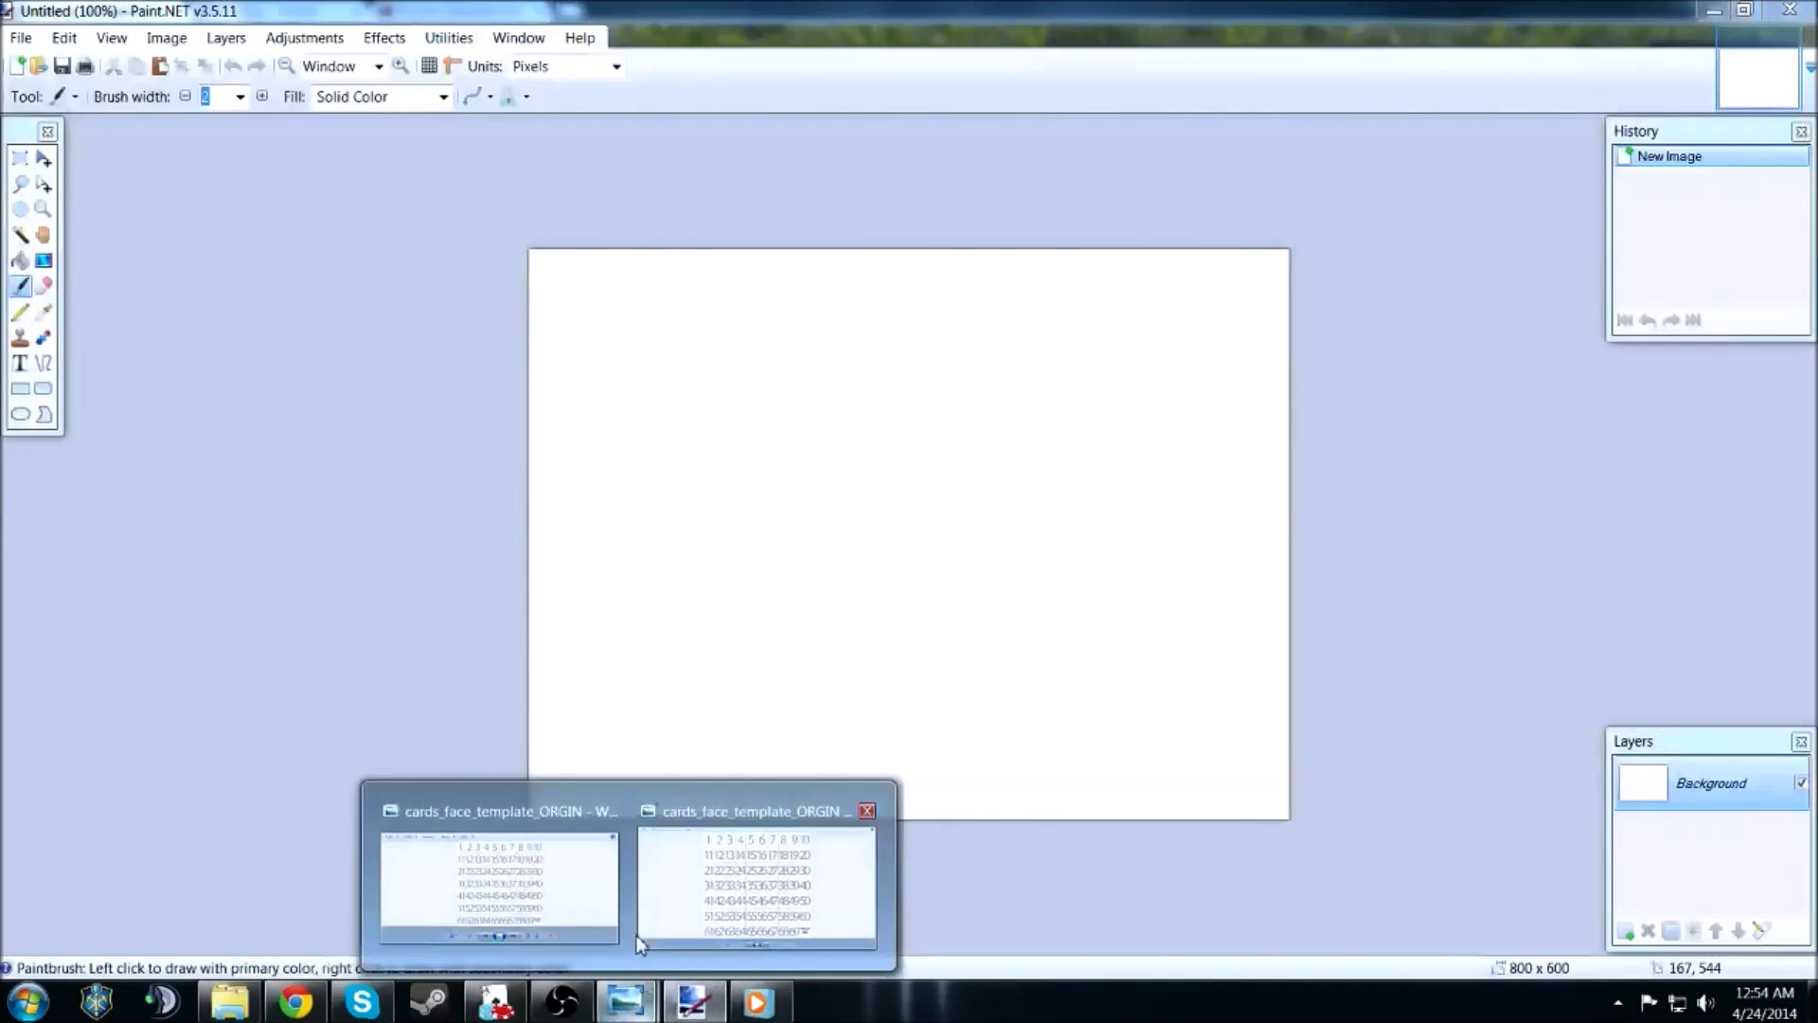
click(686, 917)
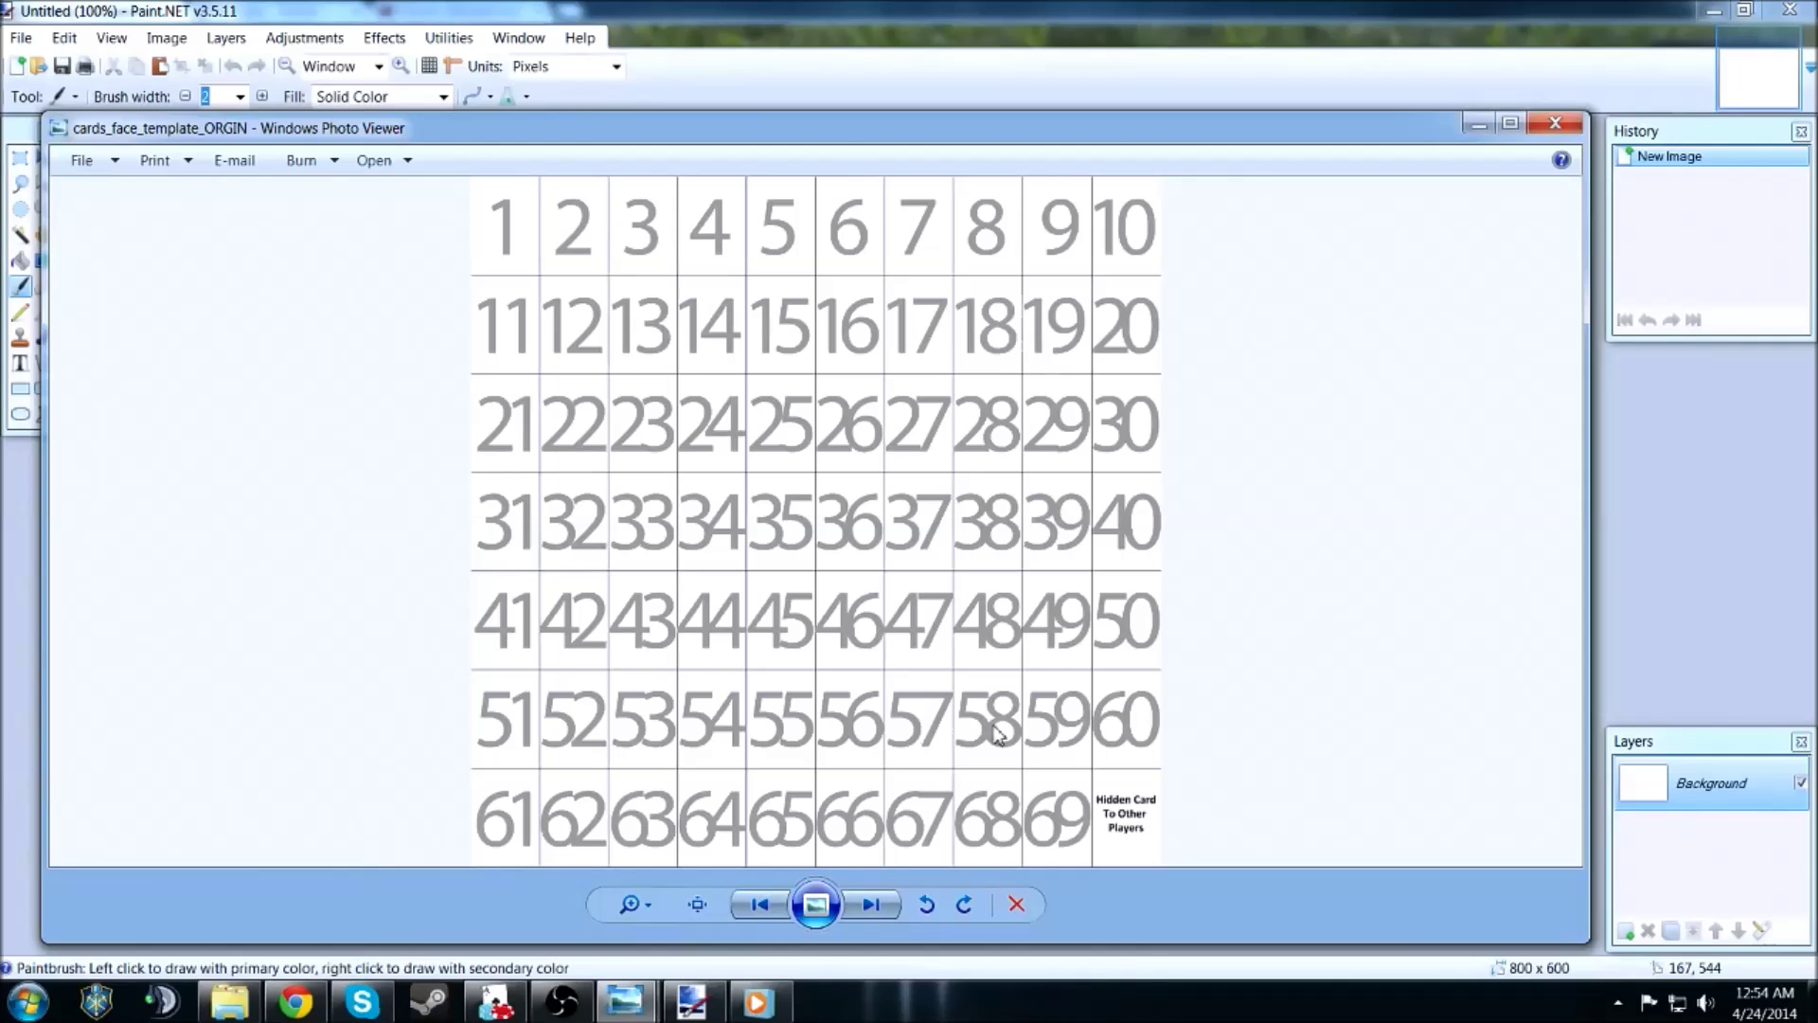
- Return to Tabletop Simulator, close the Custom Deck form, and move the lowest yellow card aside face down
mouse_move(706, 1012)
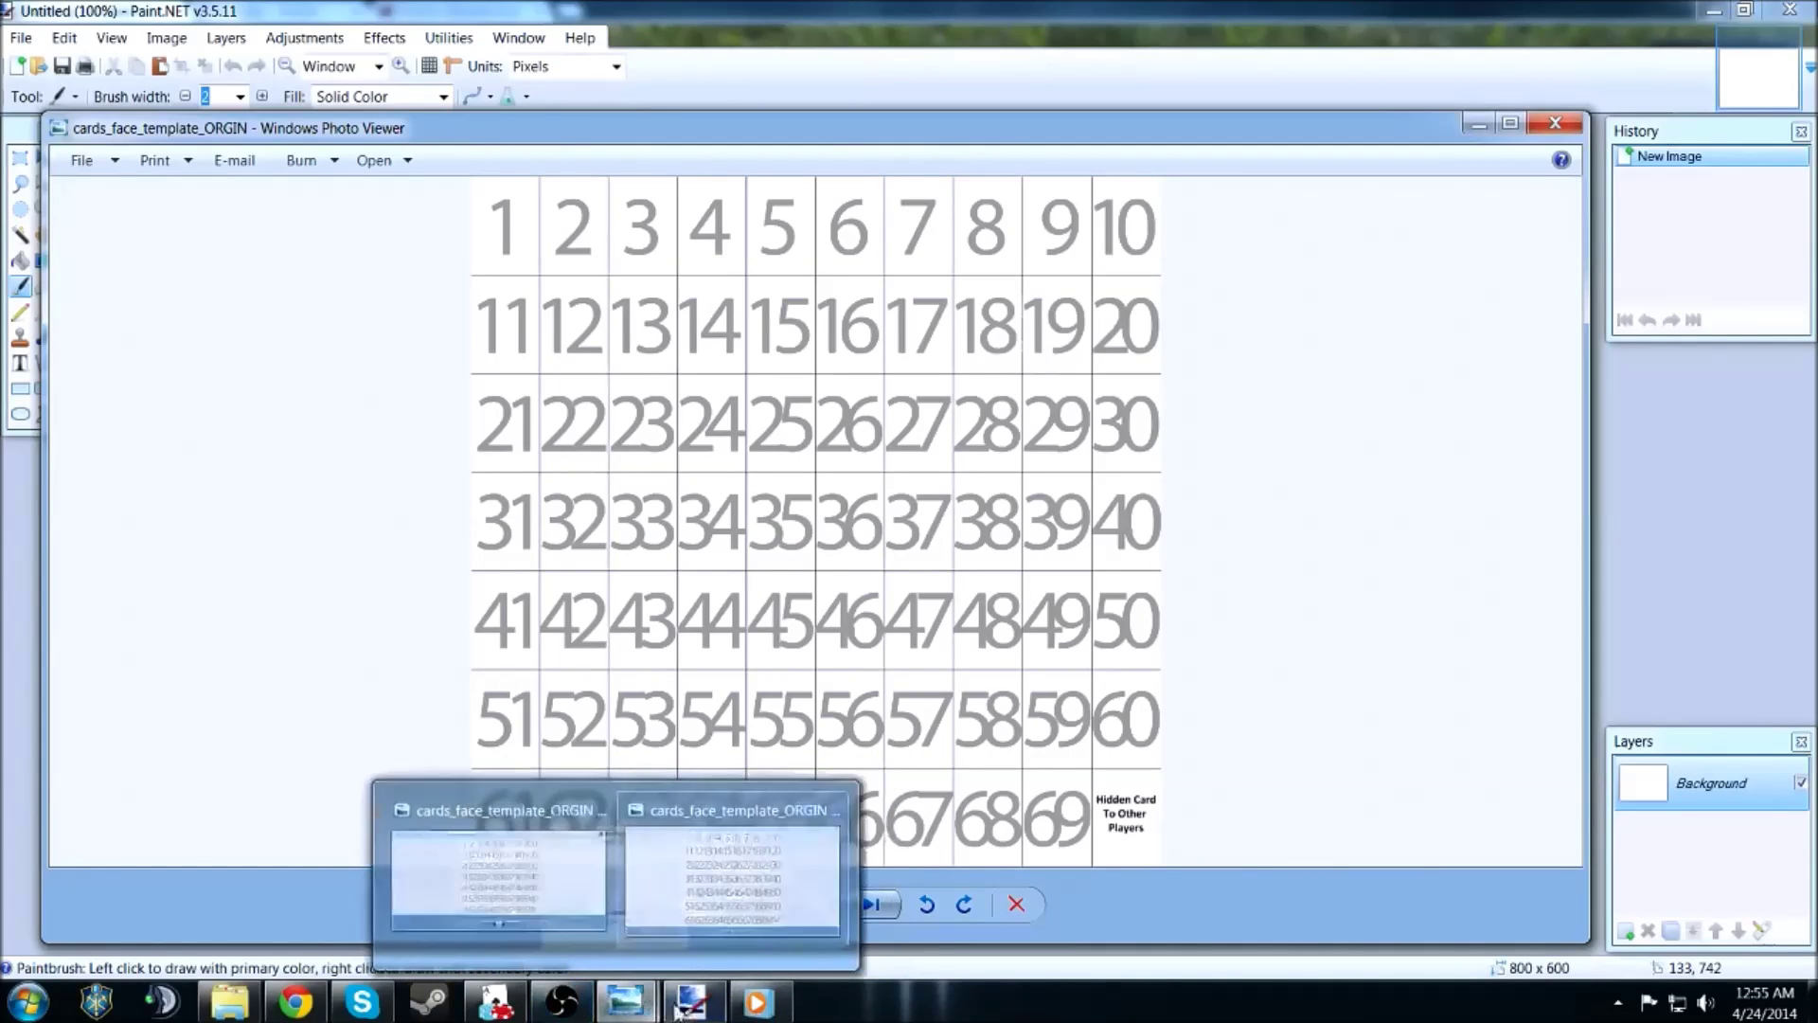
click(497, 1011)
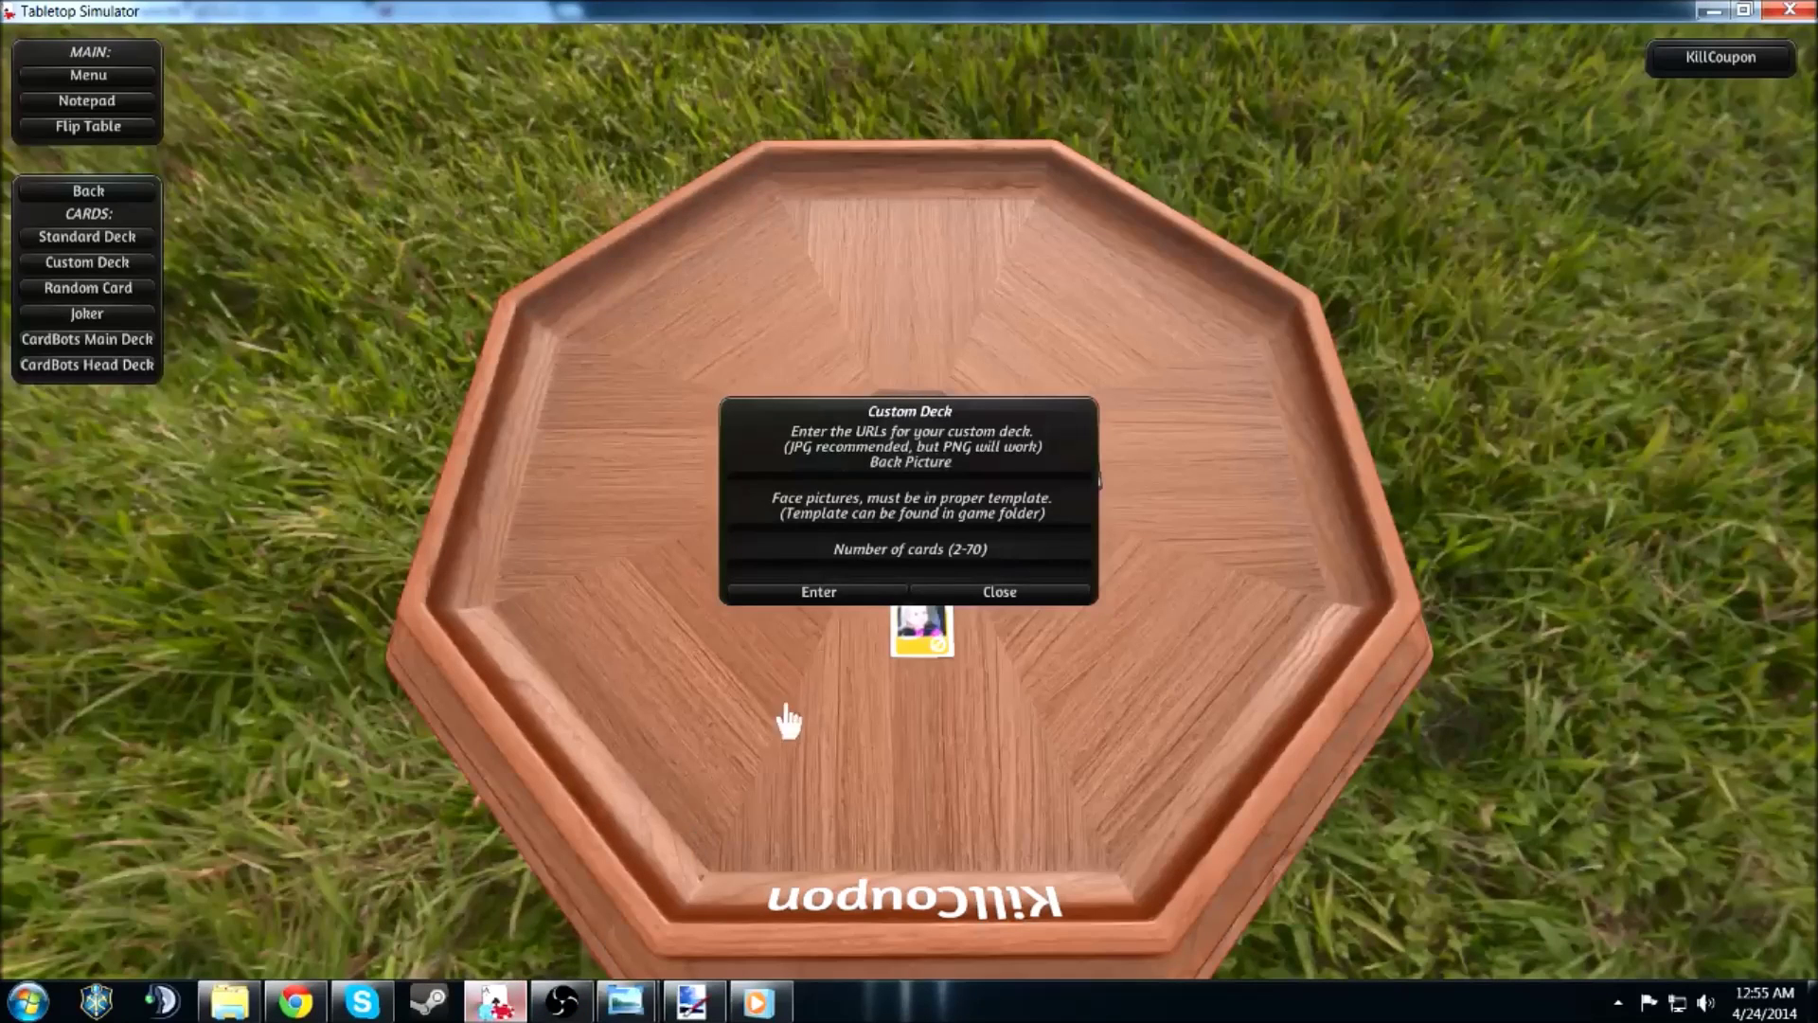
click(1000, 593)
drag(921, 625, 798, 677)
key(f)
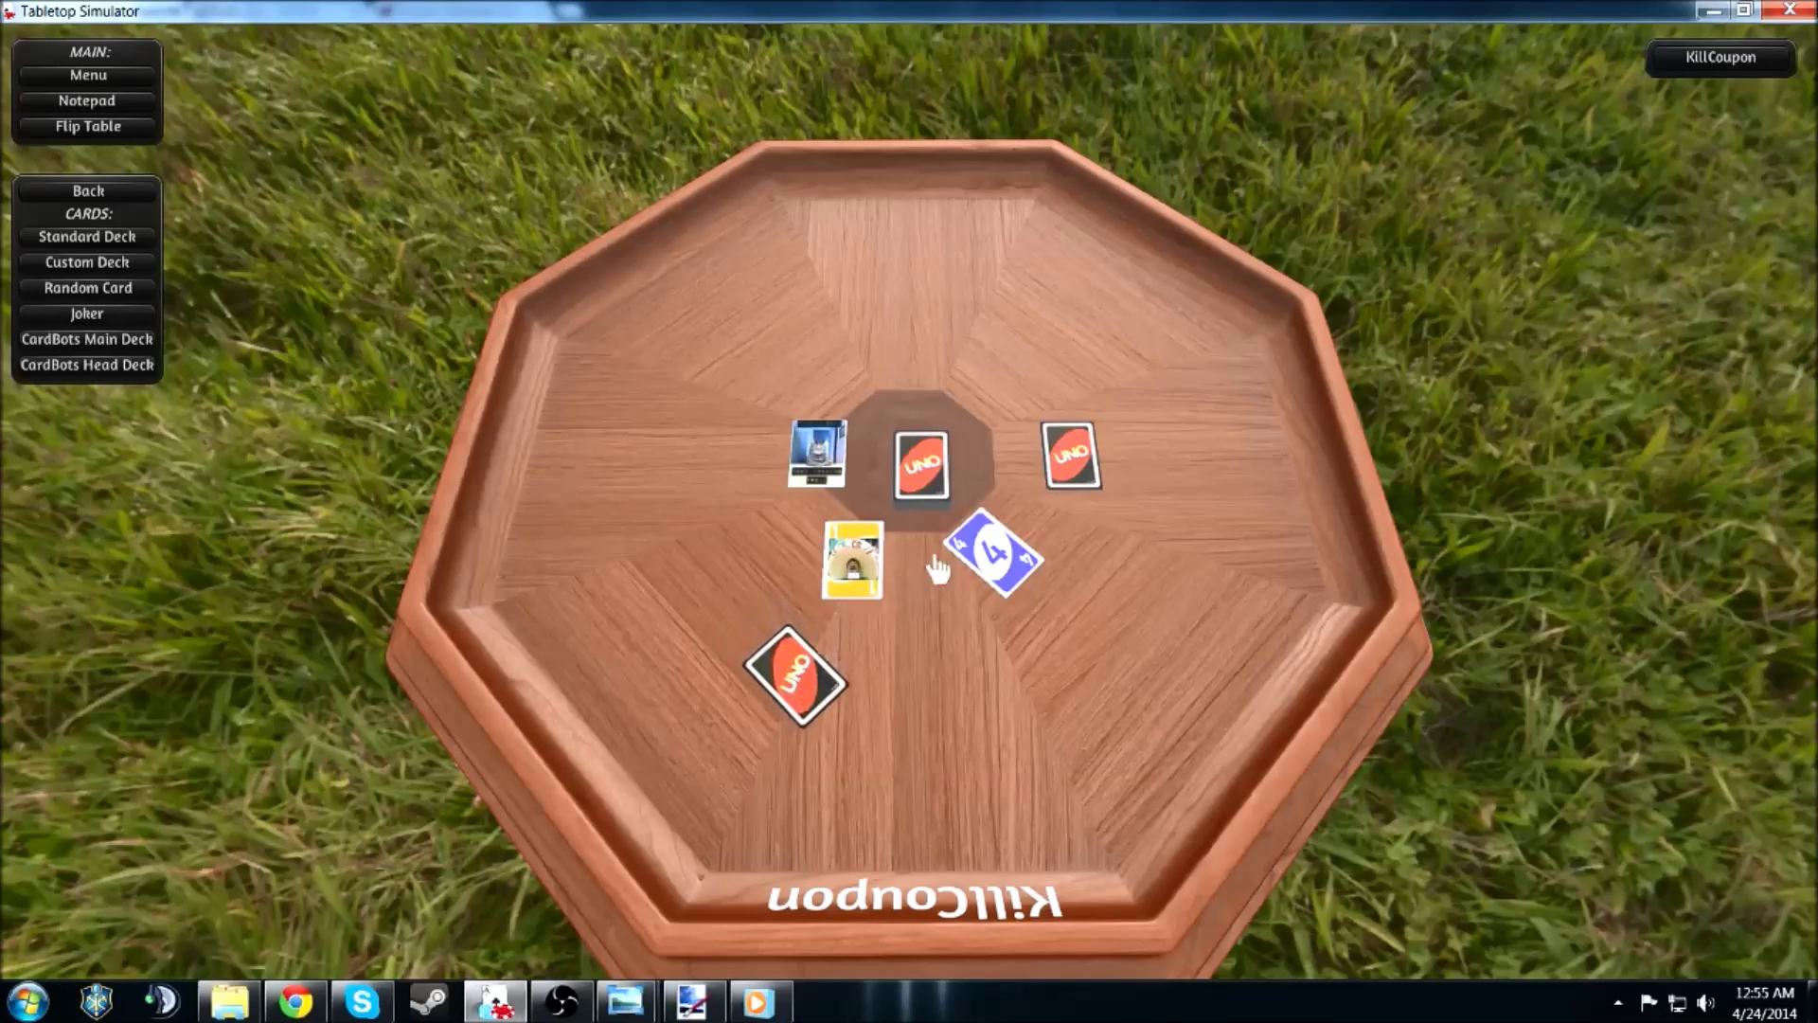
- Draw cards off the middle deck down to the Pokémon-backed card, turn that card face up over the blue 4, and enlarge it
key(7)
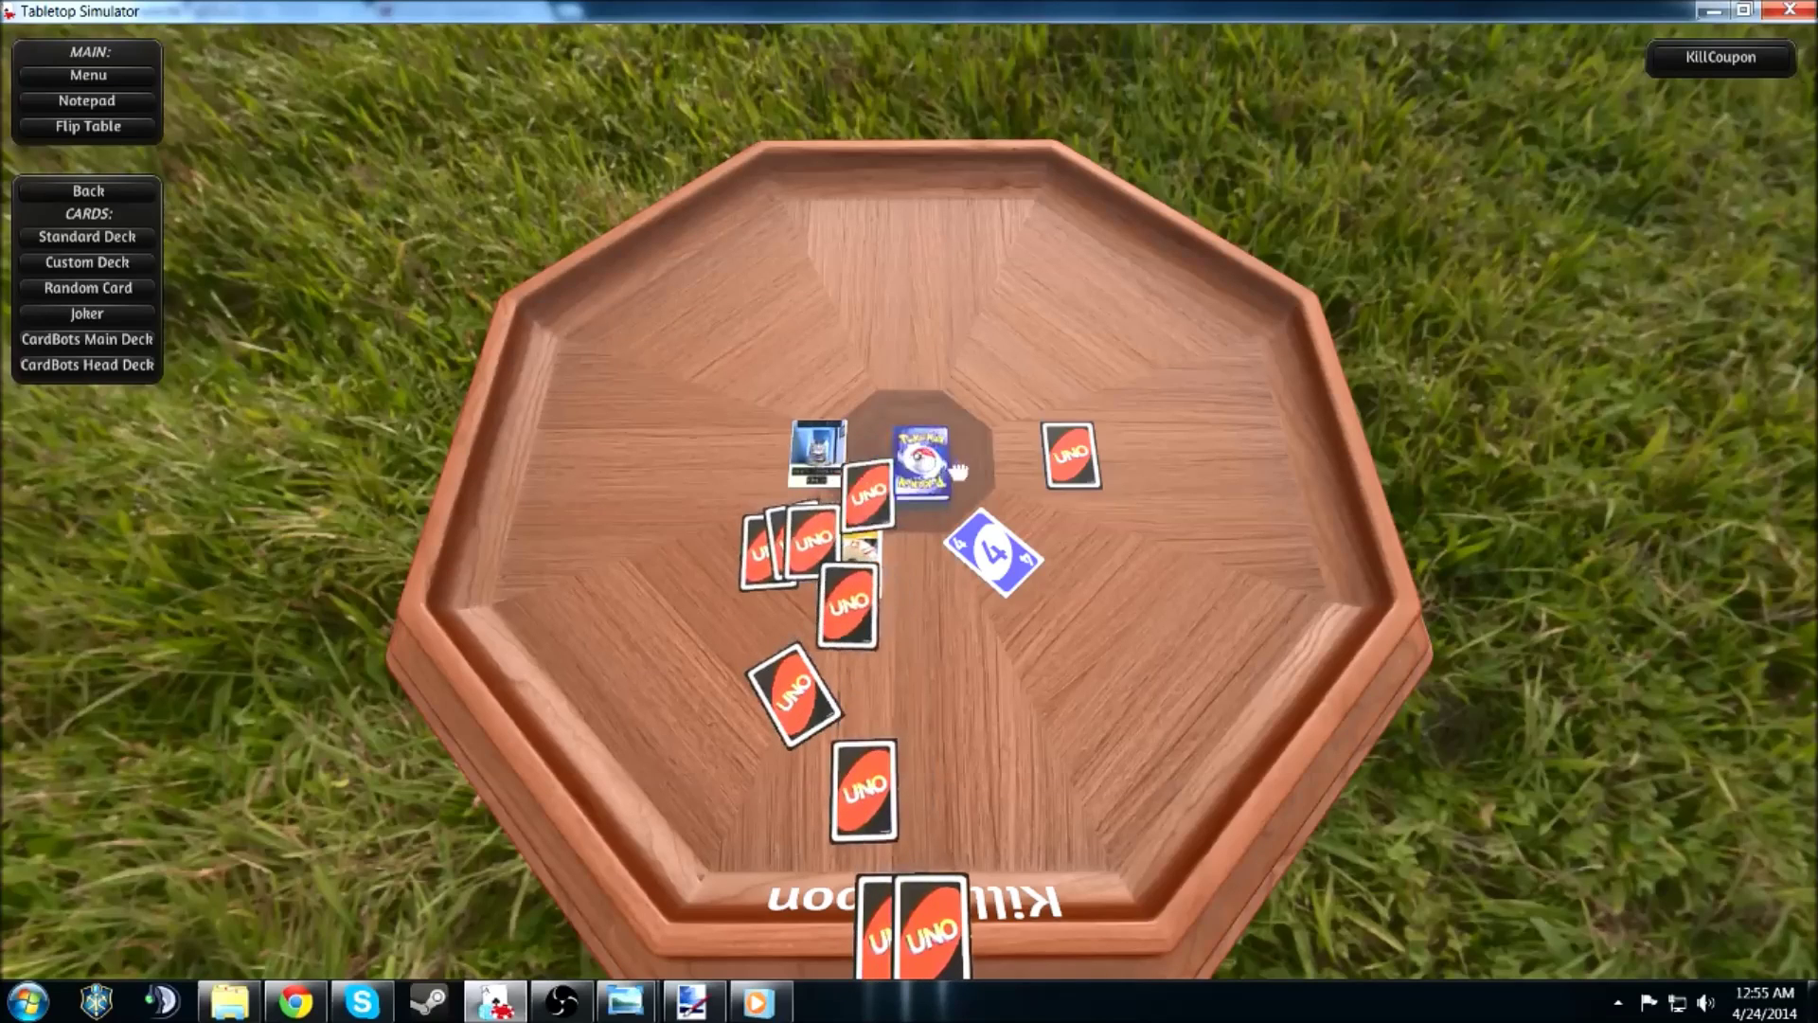
drag(858, 546, 1037, 654)
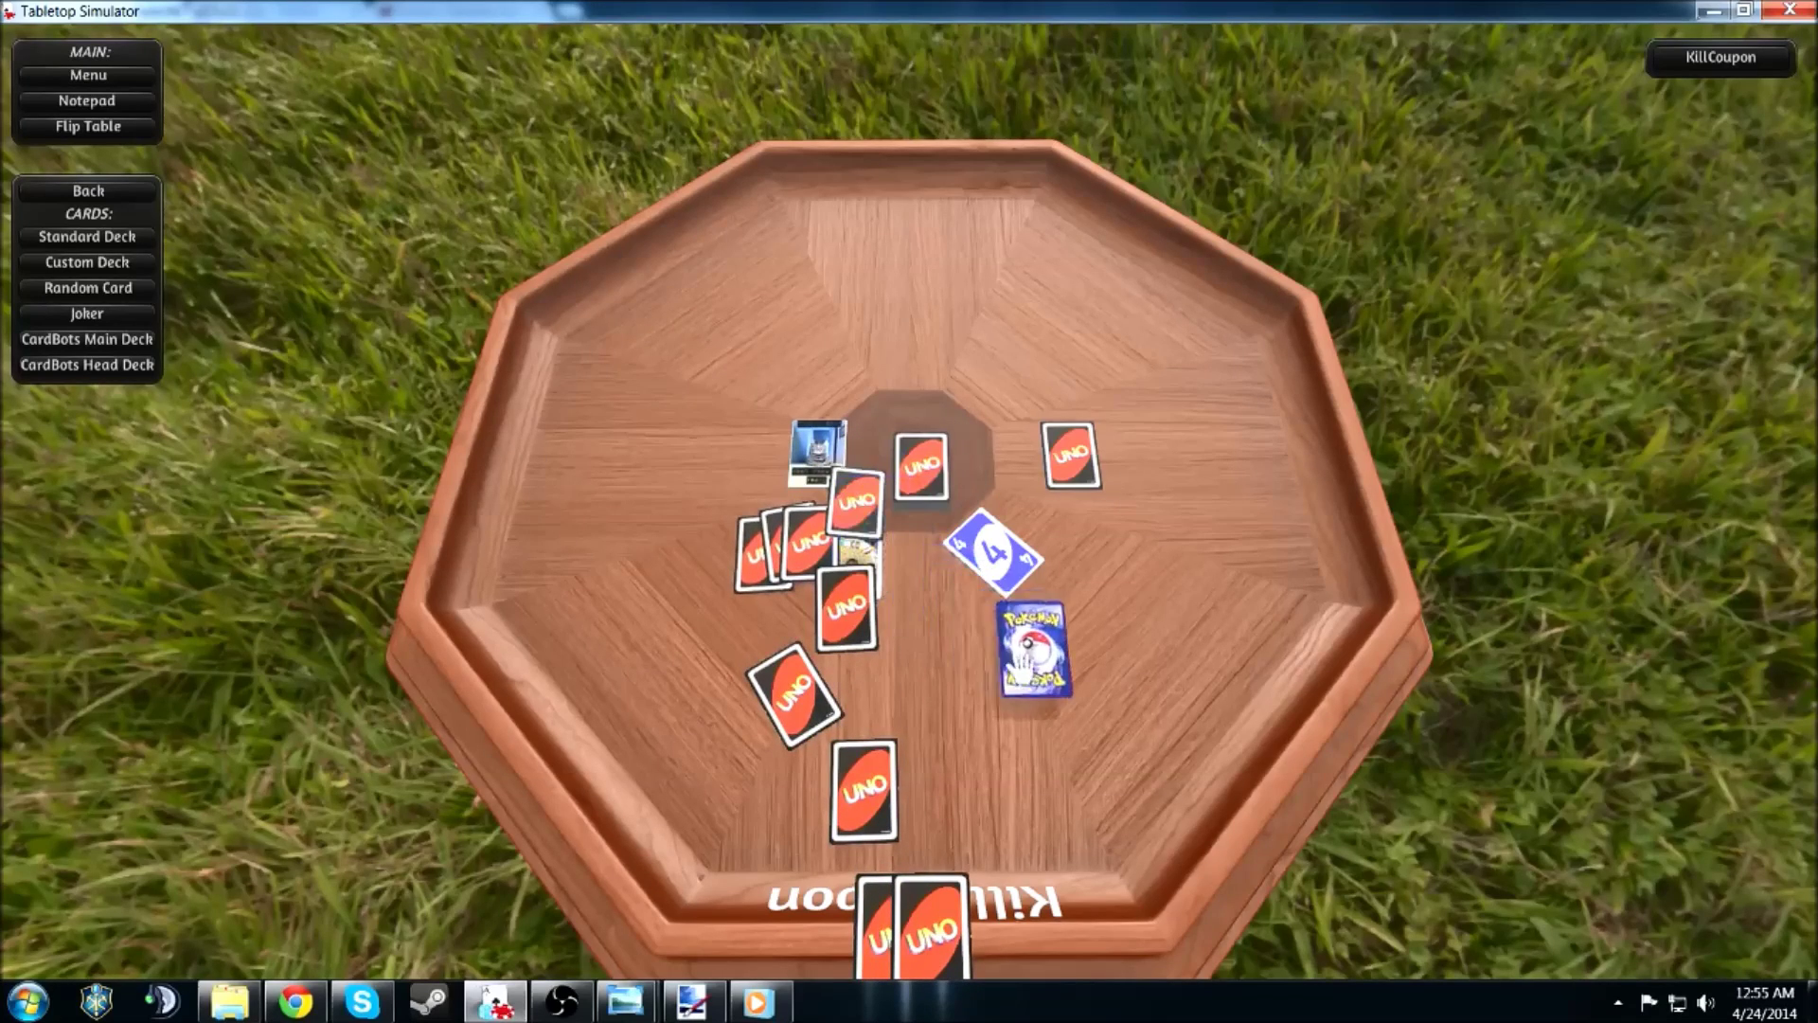
scroll(1041, 663, up, 3)
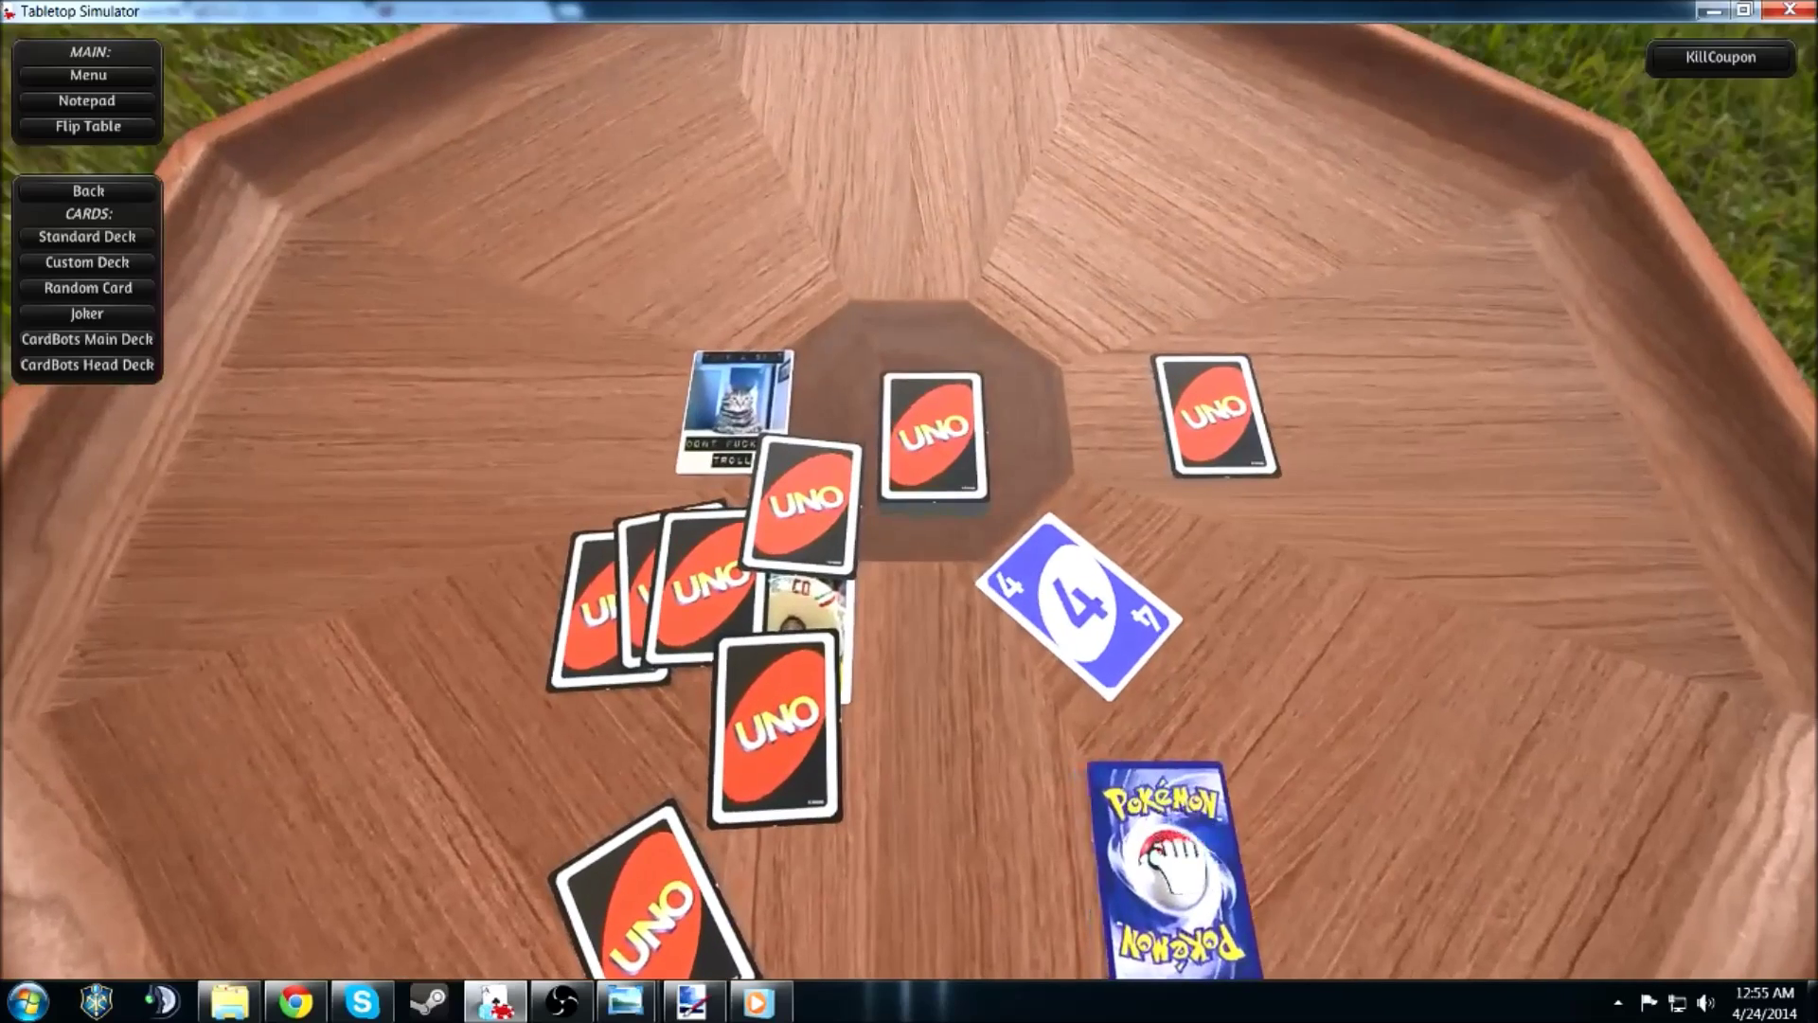
drag(1189, 911, 1006, 632)
key(f)
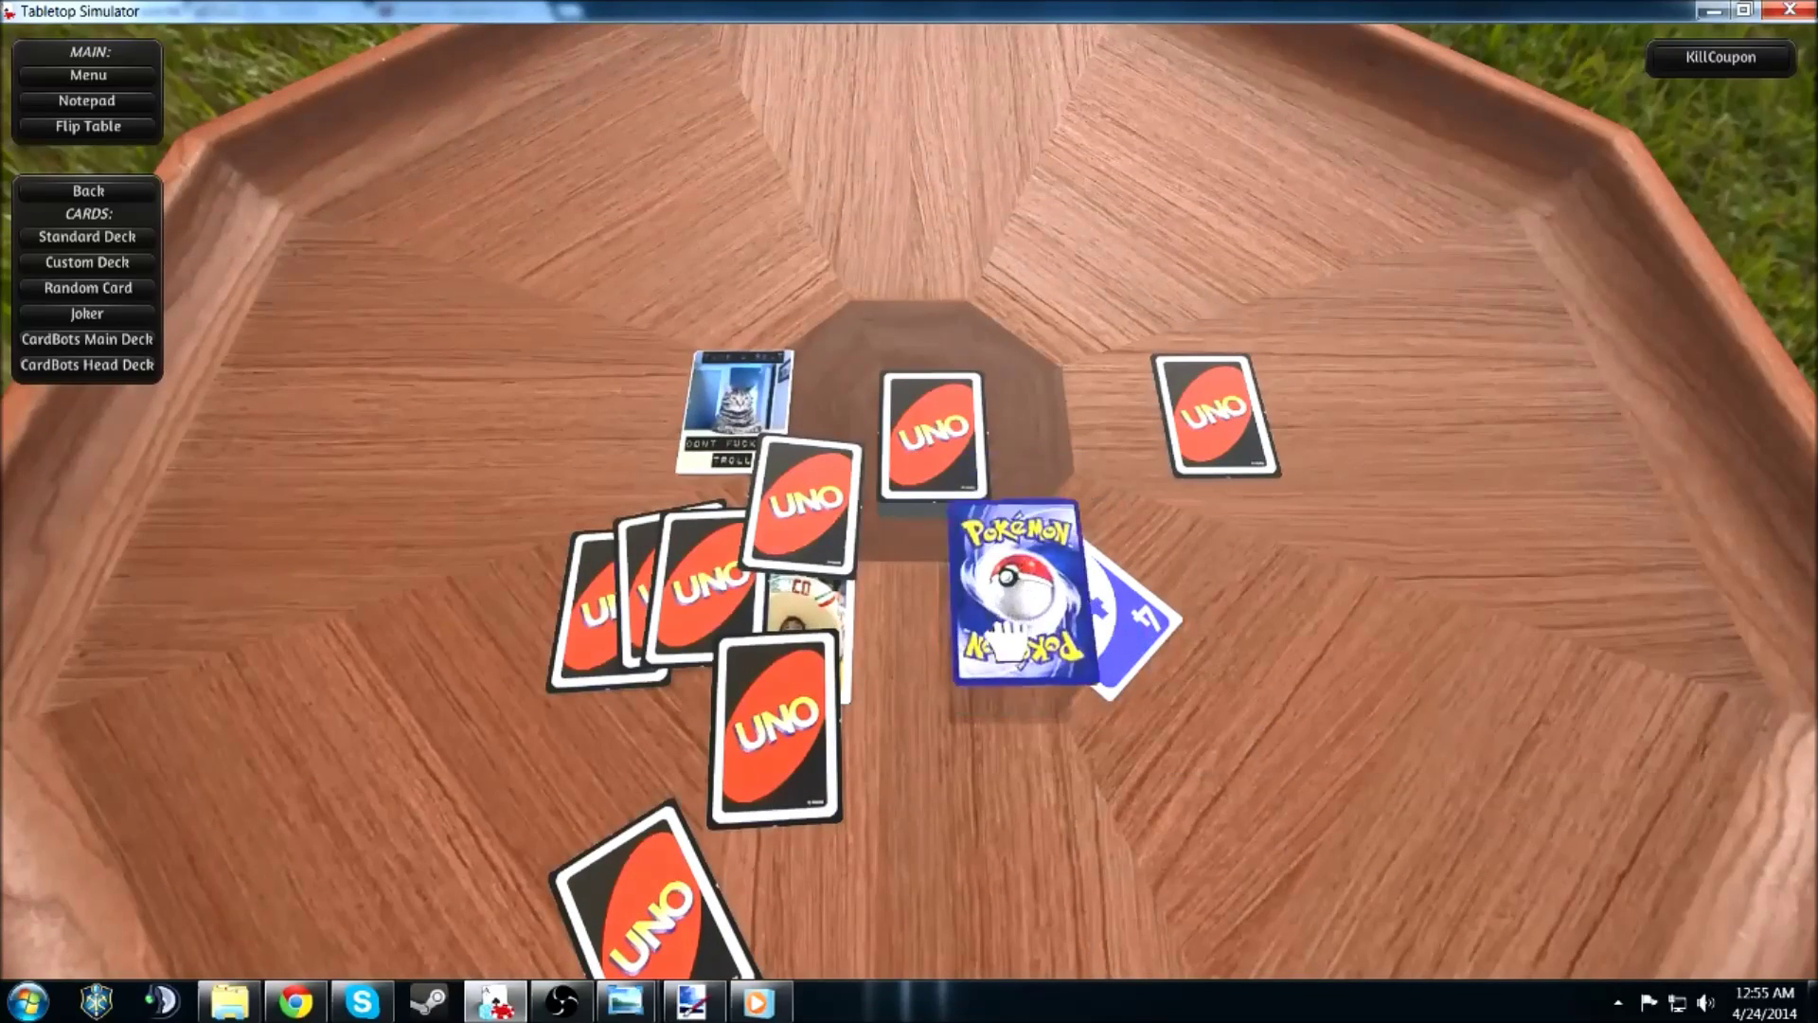
key(alt)
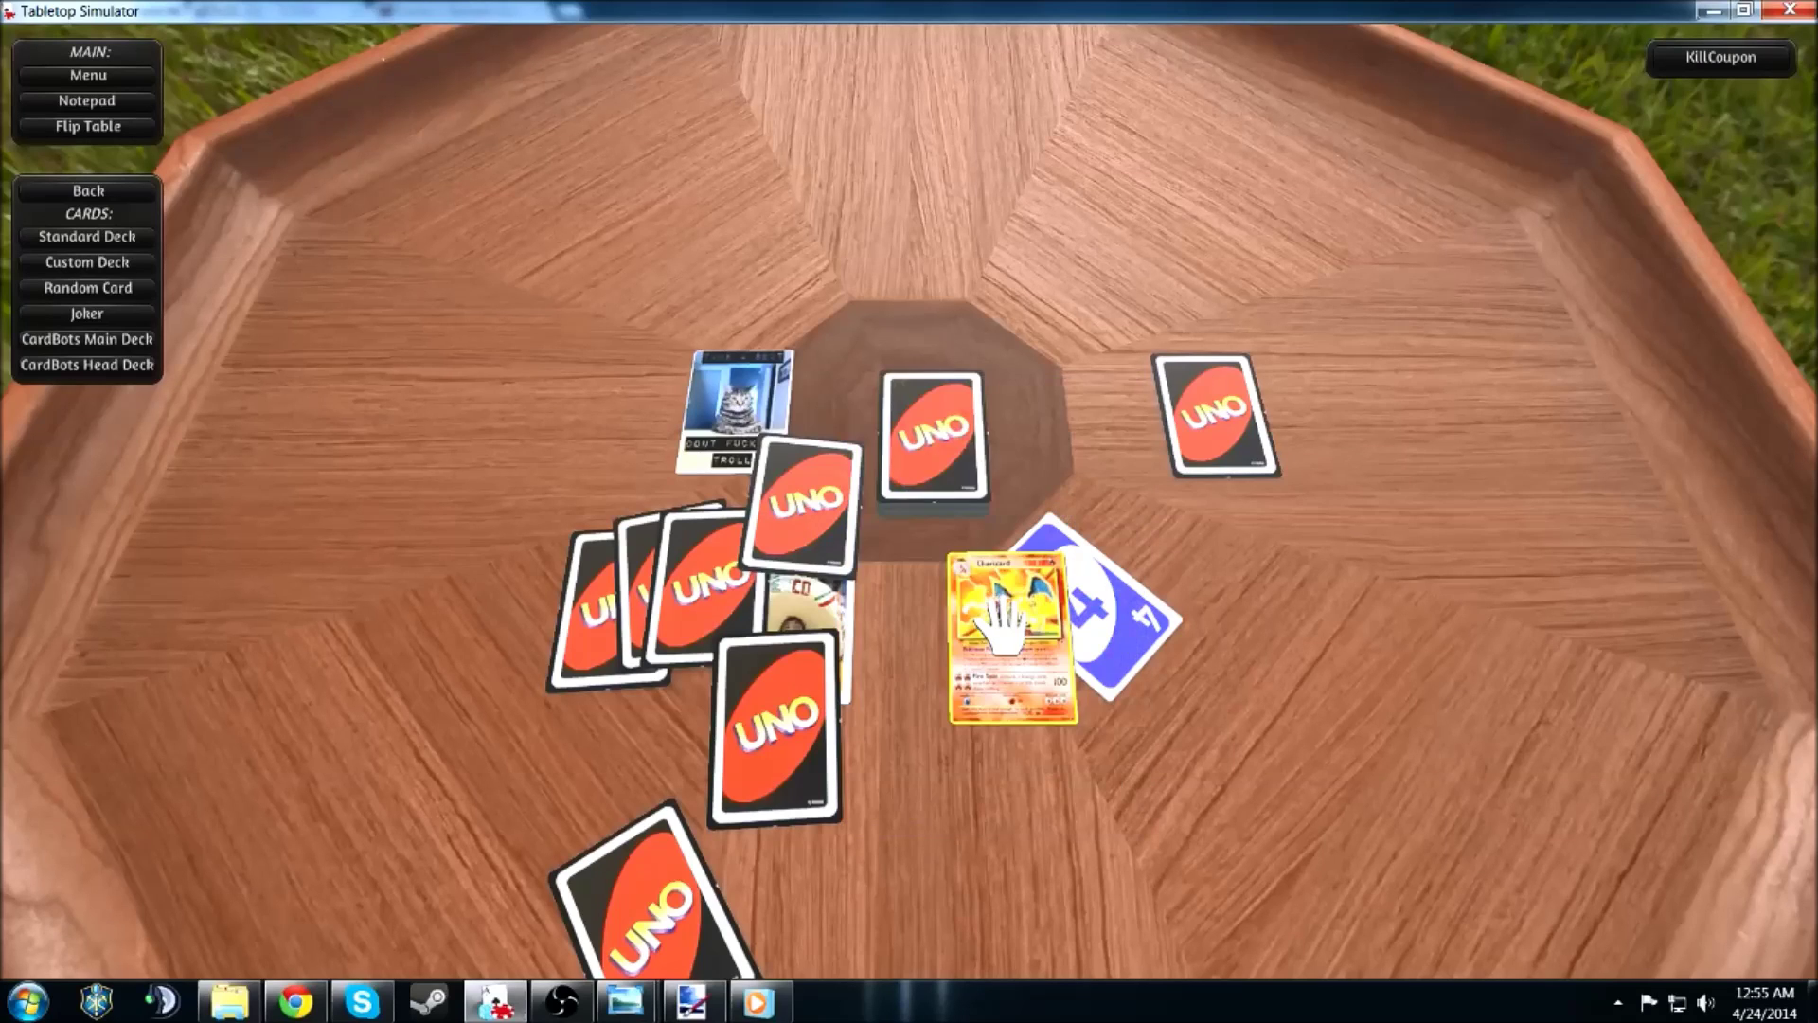
- Spread more face-down UNO cards from the middle deck around the table
drag(911, 443, 885, 142)
drag(986, 458, 1146, 175)
drag(940, 436, 600, 377)
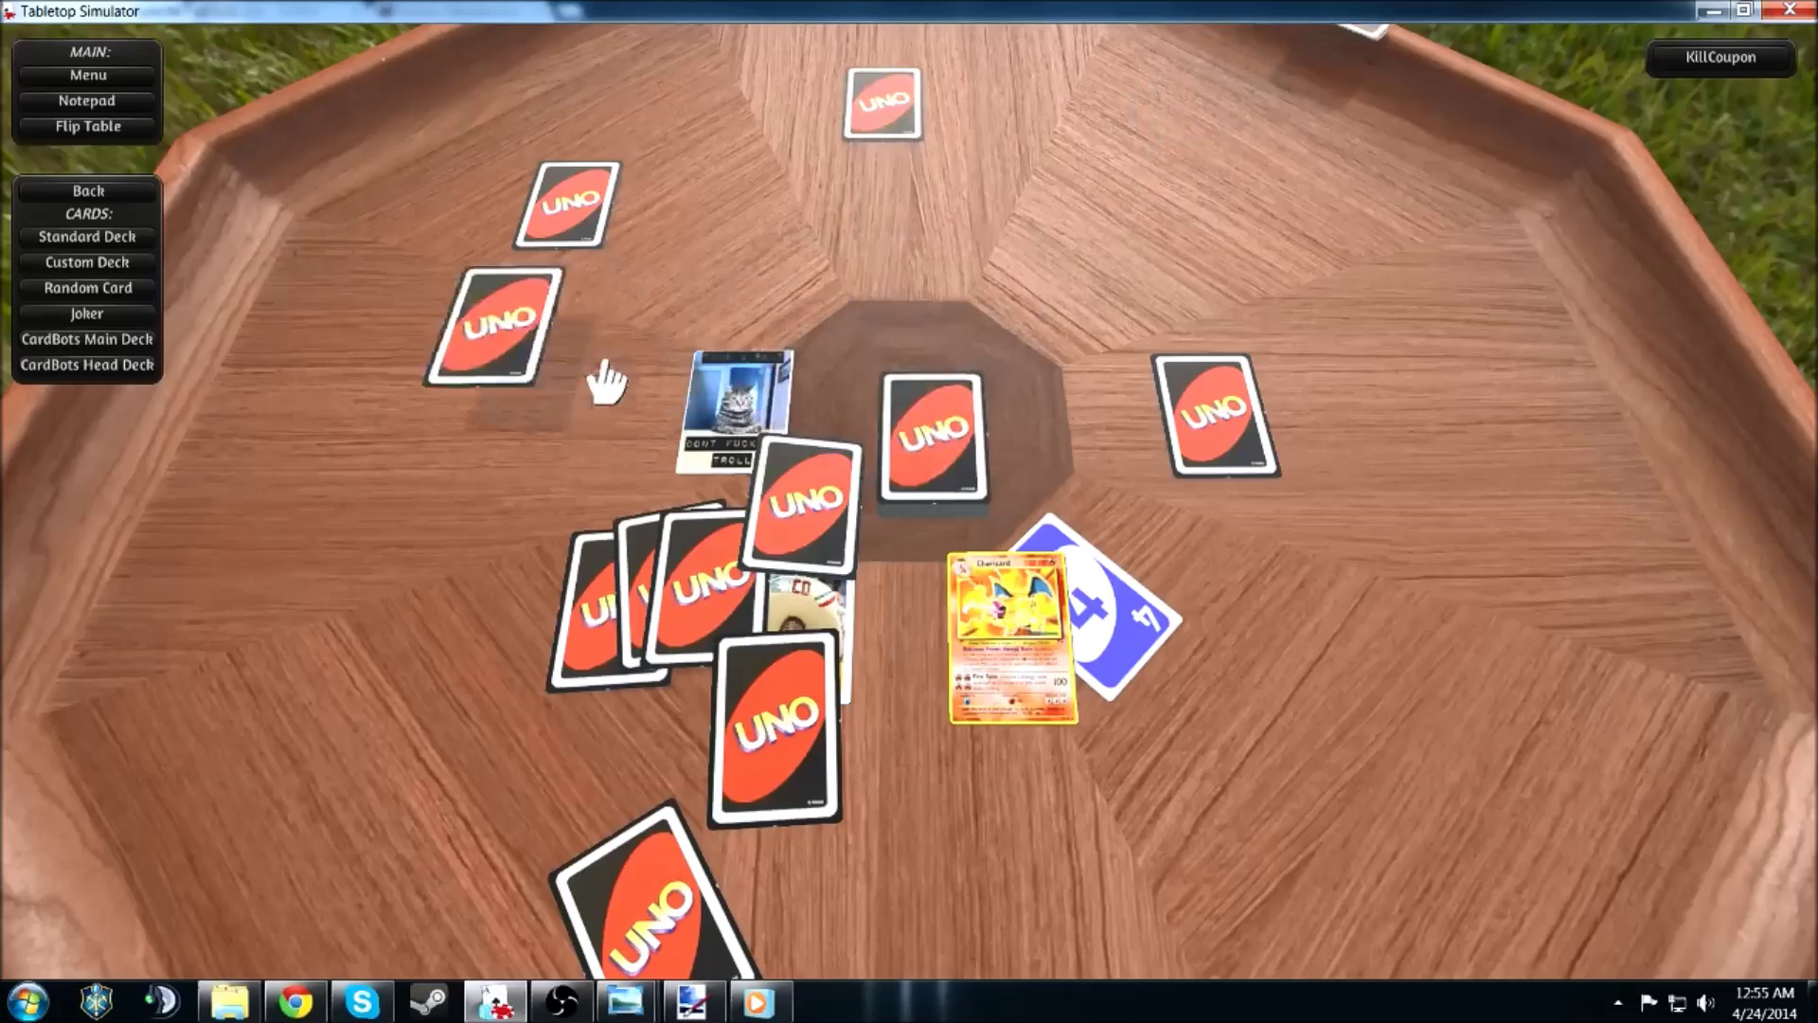
drag(923, 436, 568, 578)
drag(932, 492, 592, 692)
- Review the game's Control Scheme help and the Settings dialog, and return to the table
key(Escape)
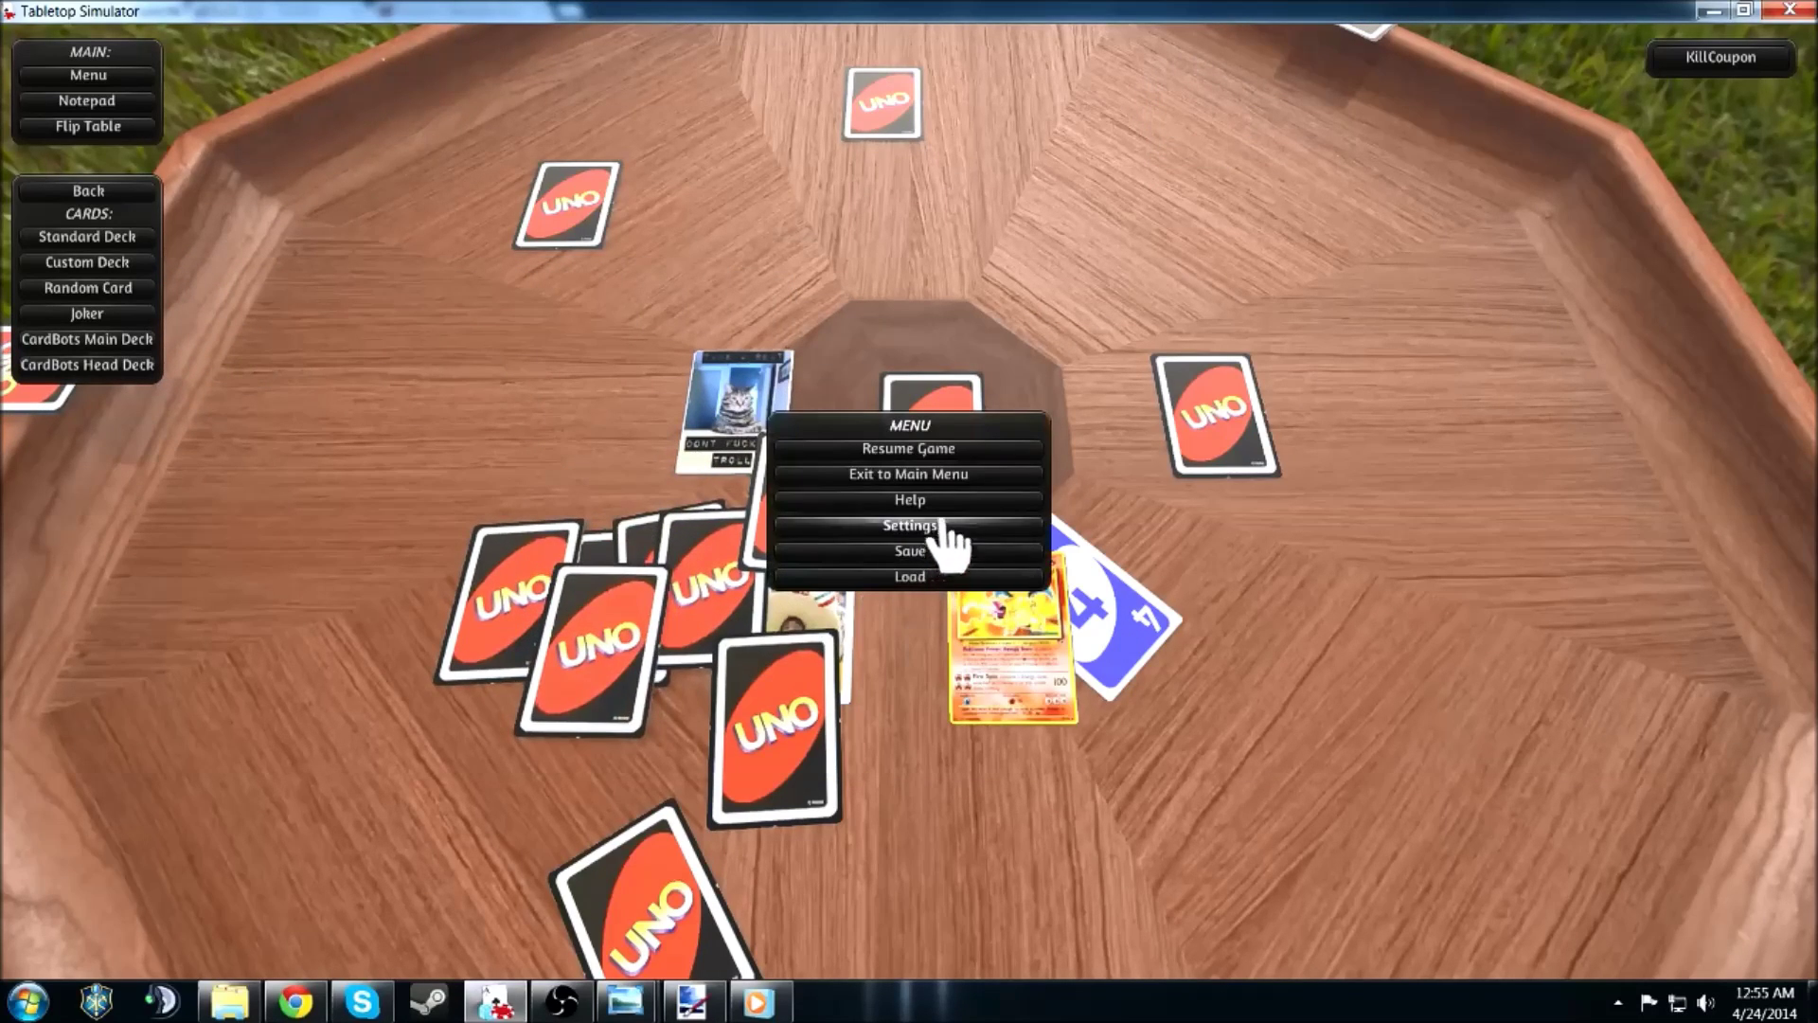
click(928, 499)
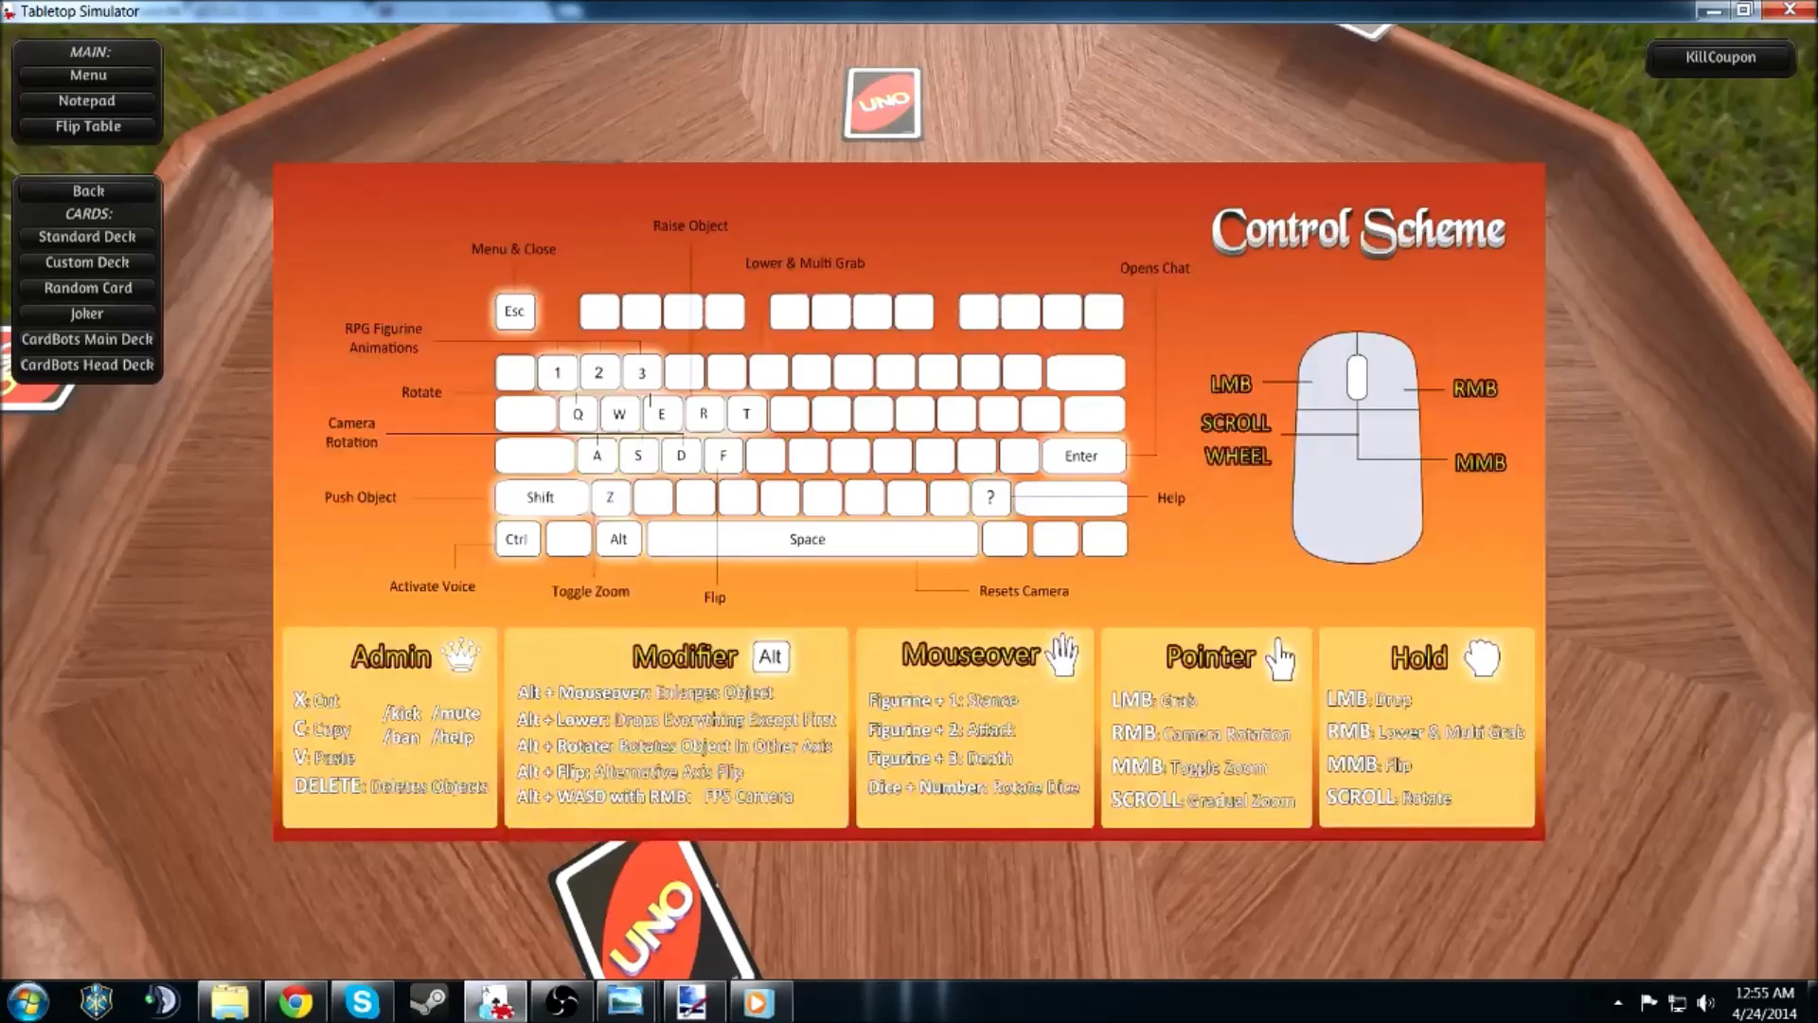
click(970, 530)
click(967, 526)
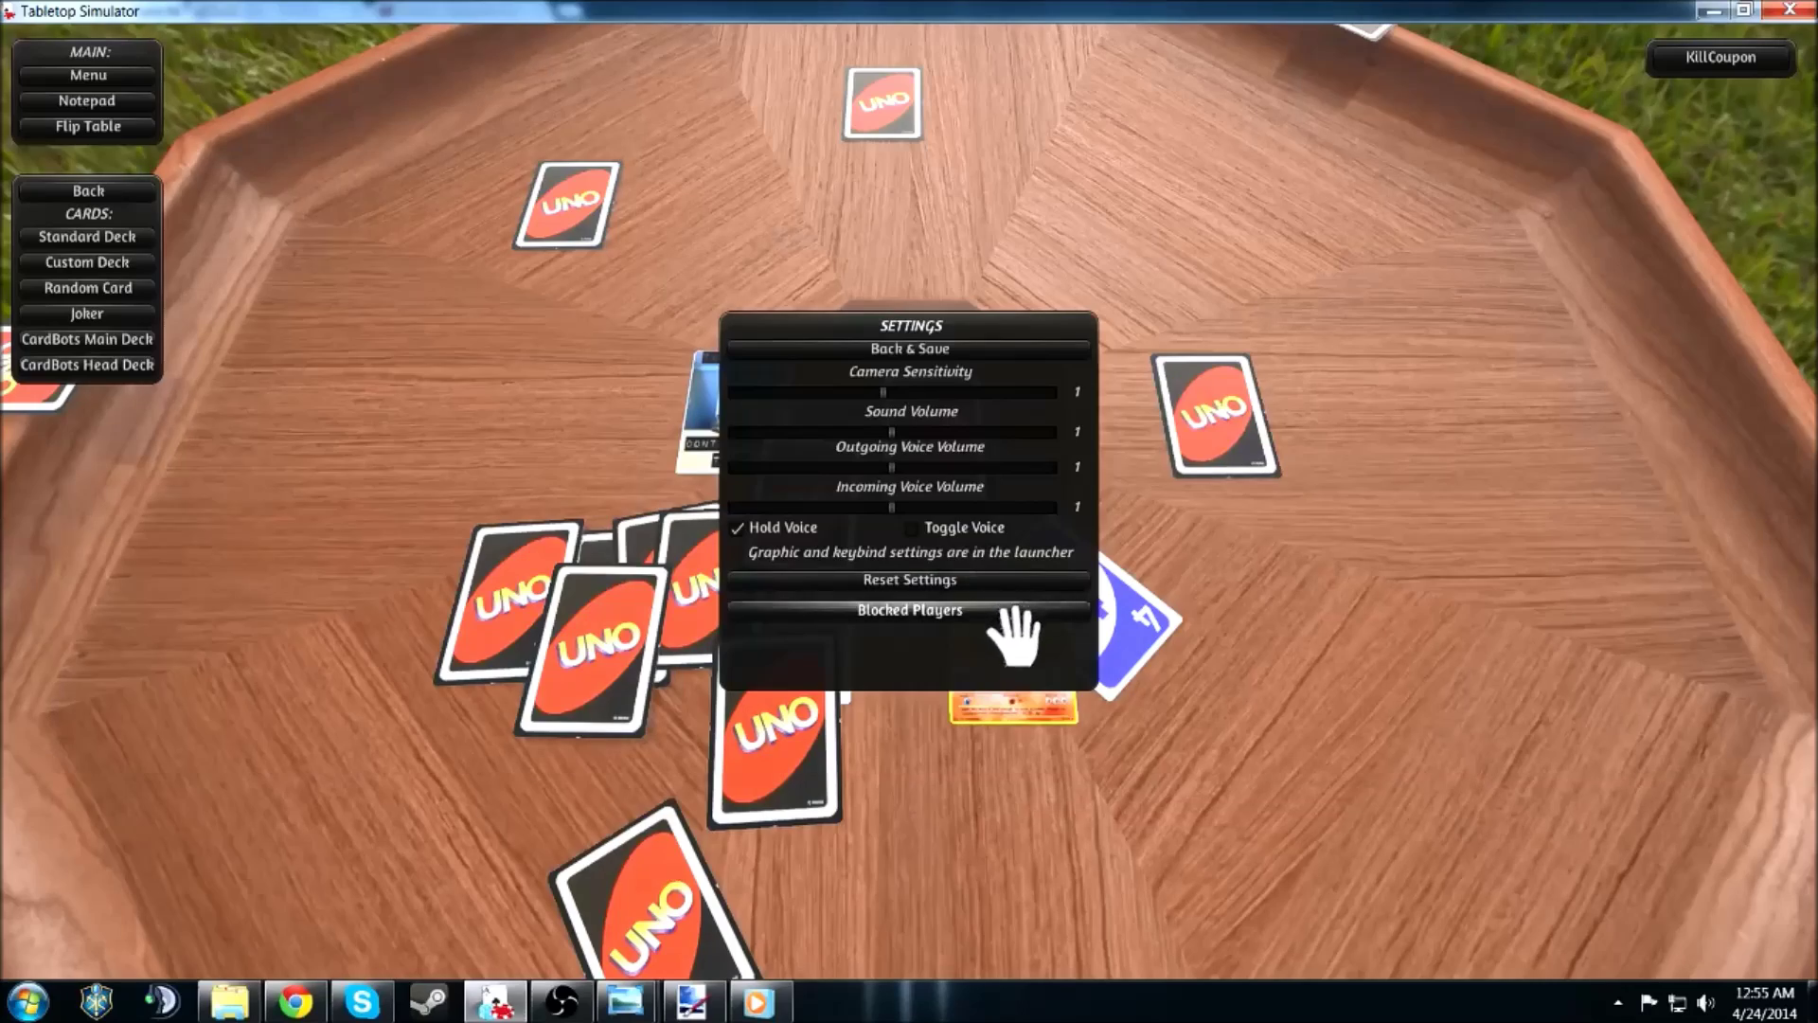
key(Escape)
scroll(1080, 572, down, 3)
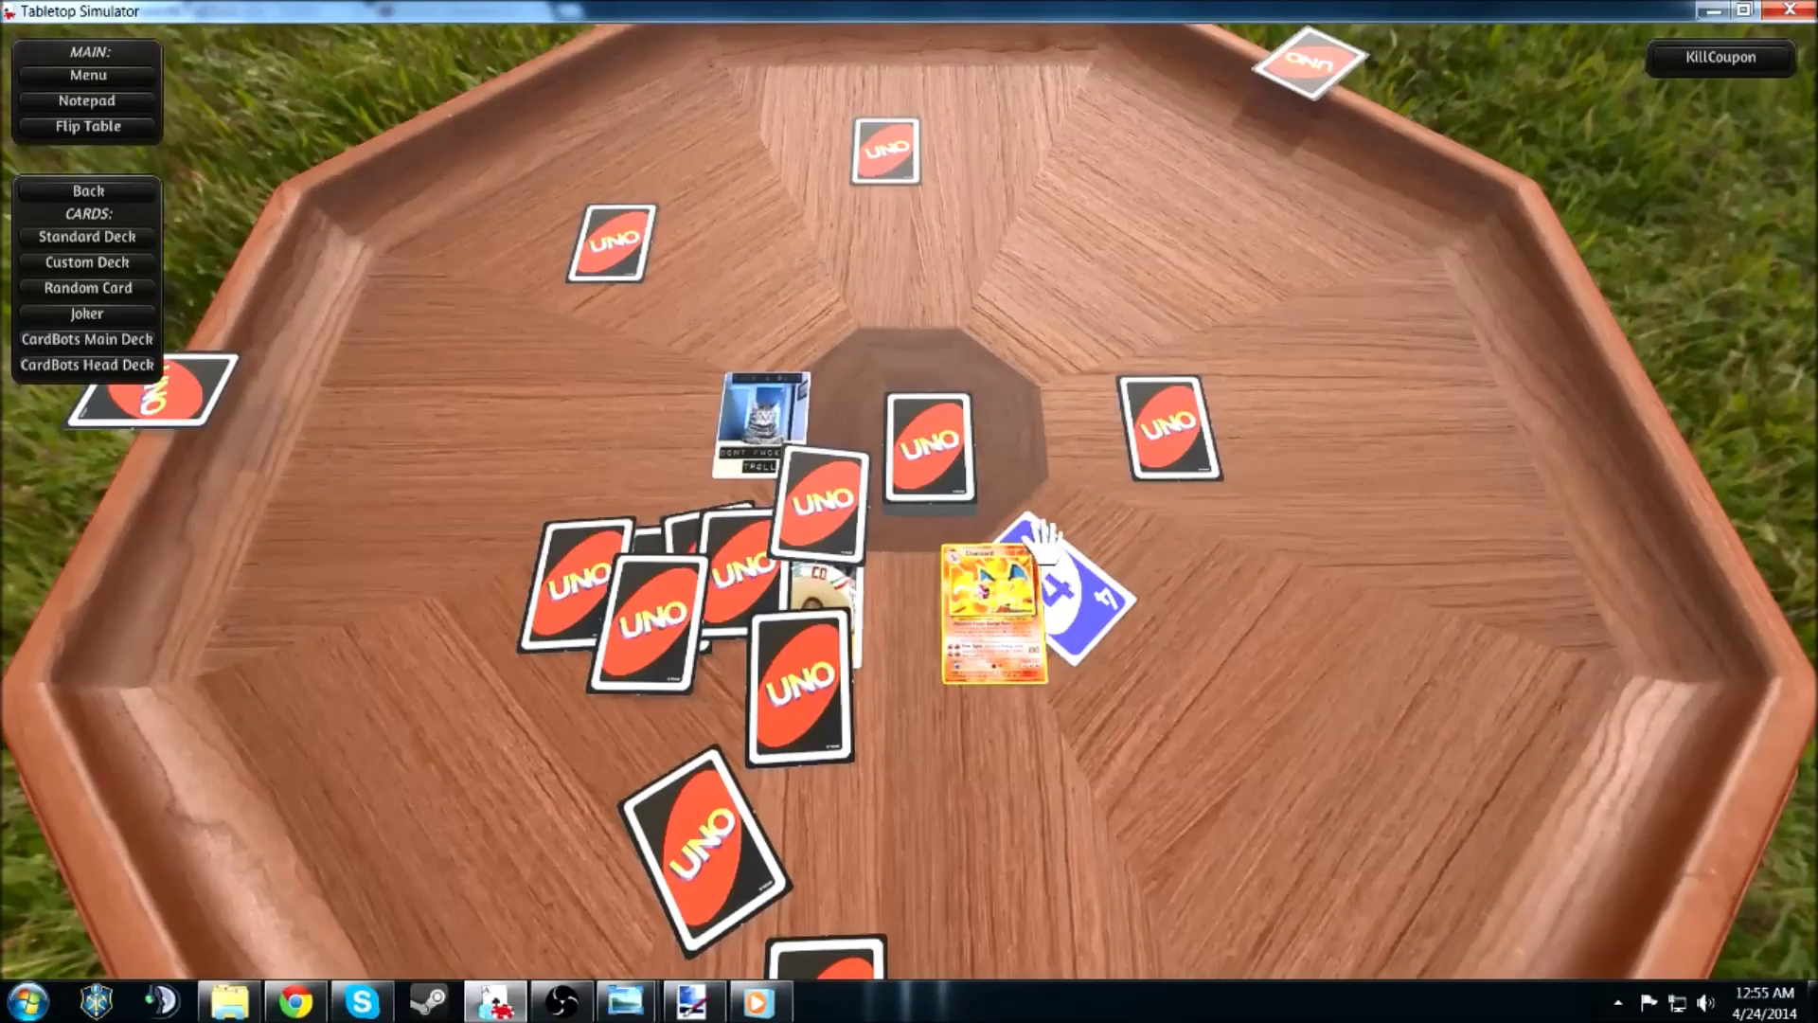
- Place more face-down UNO cards from the middle deck over the Charizard and blue 4 cards
drag(1079, 526, 1201, 458)
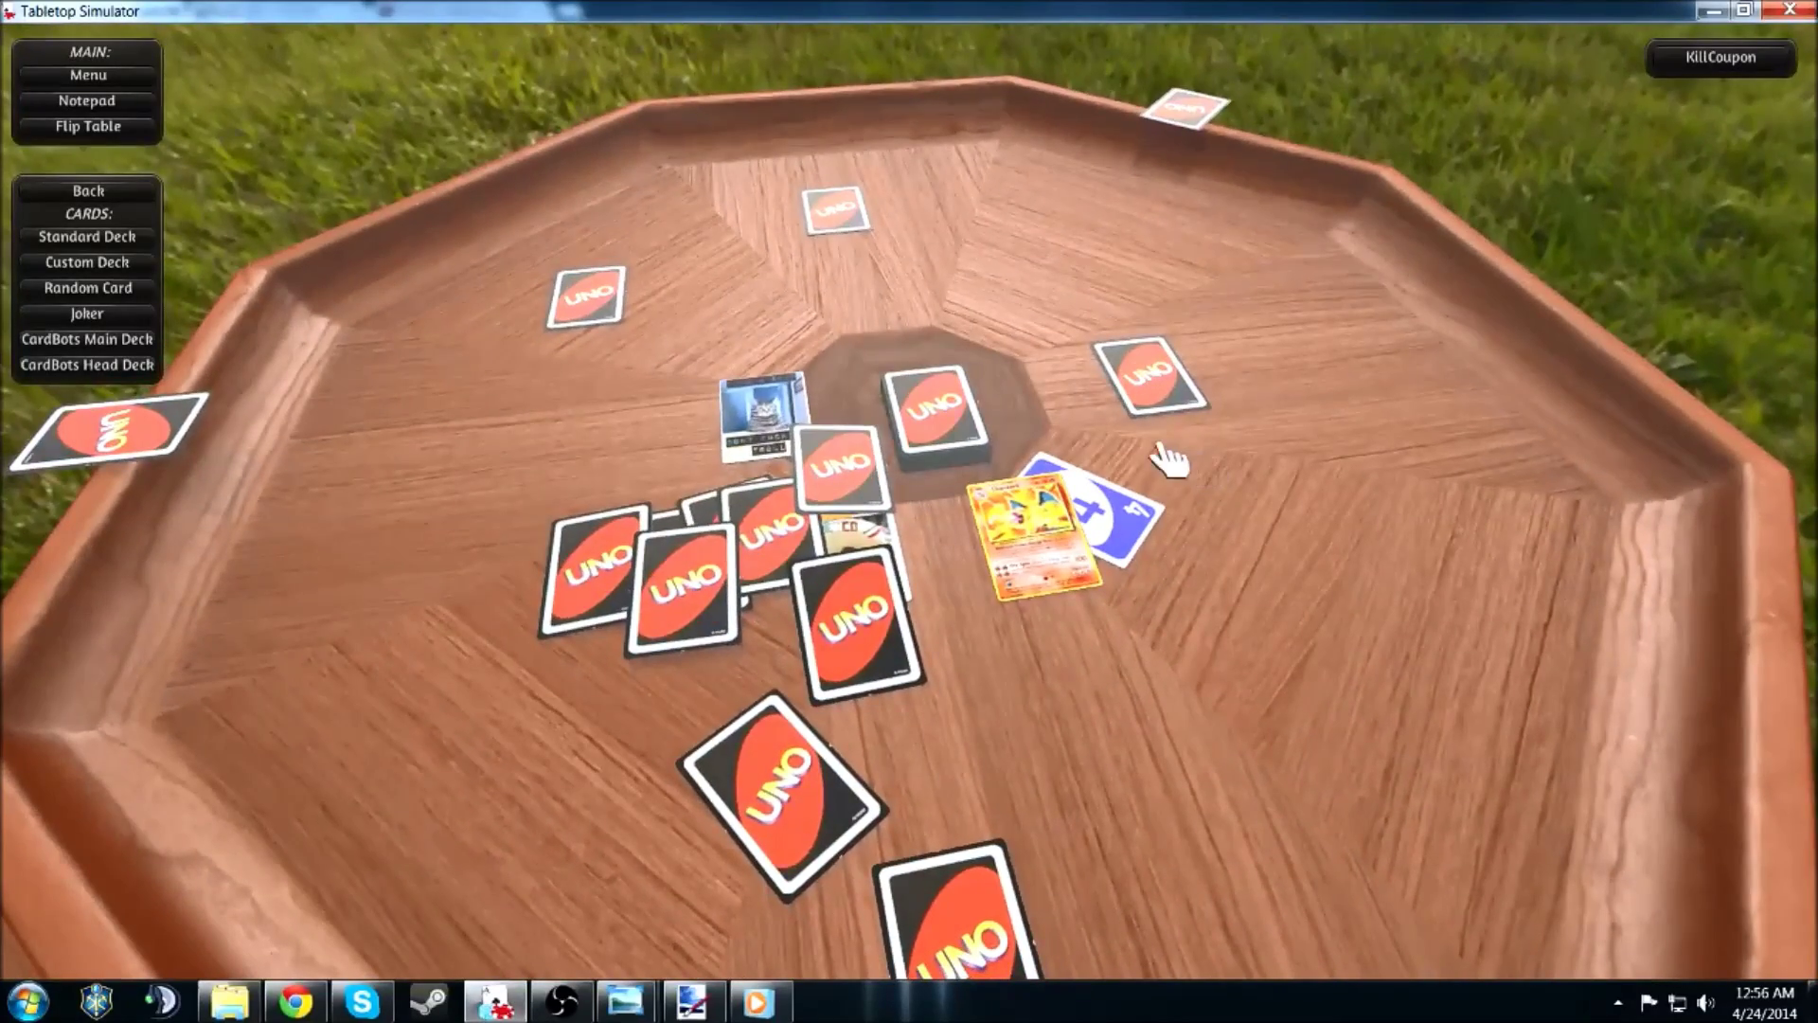
drag(928, 440, 1008, 512)
drag(951, 408, 1070, 558)
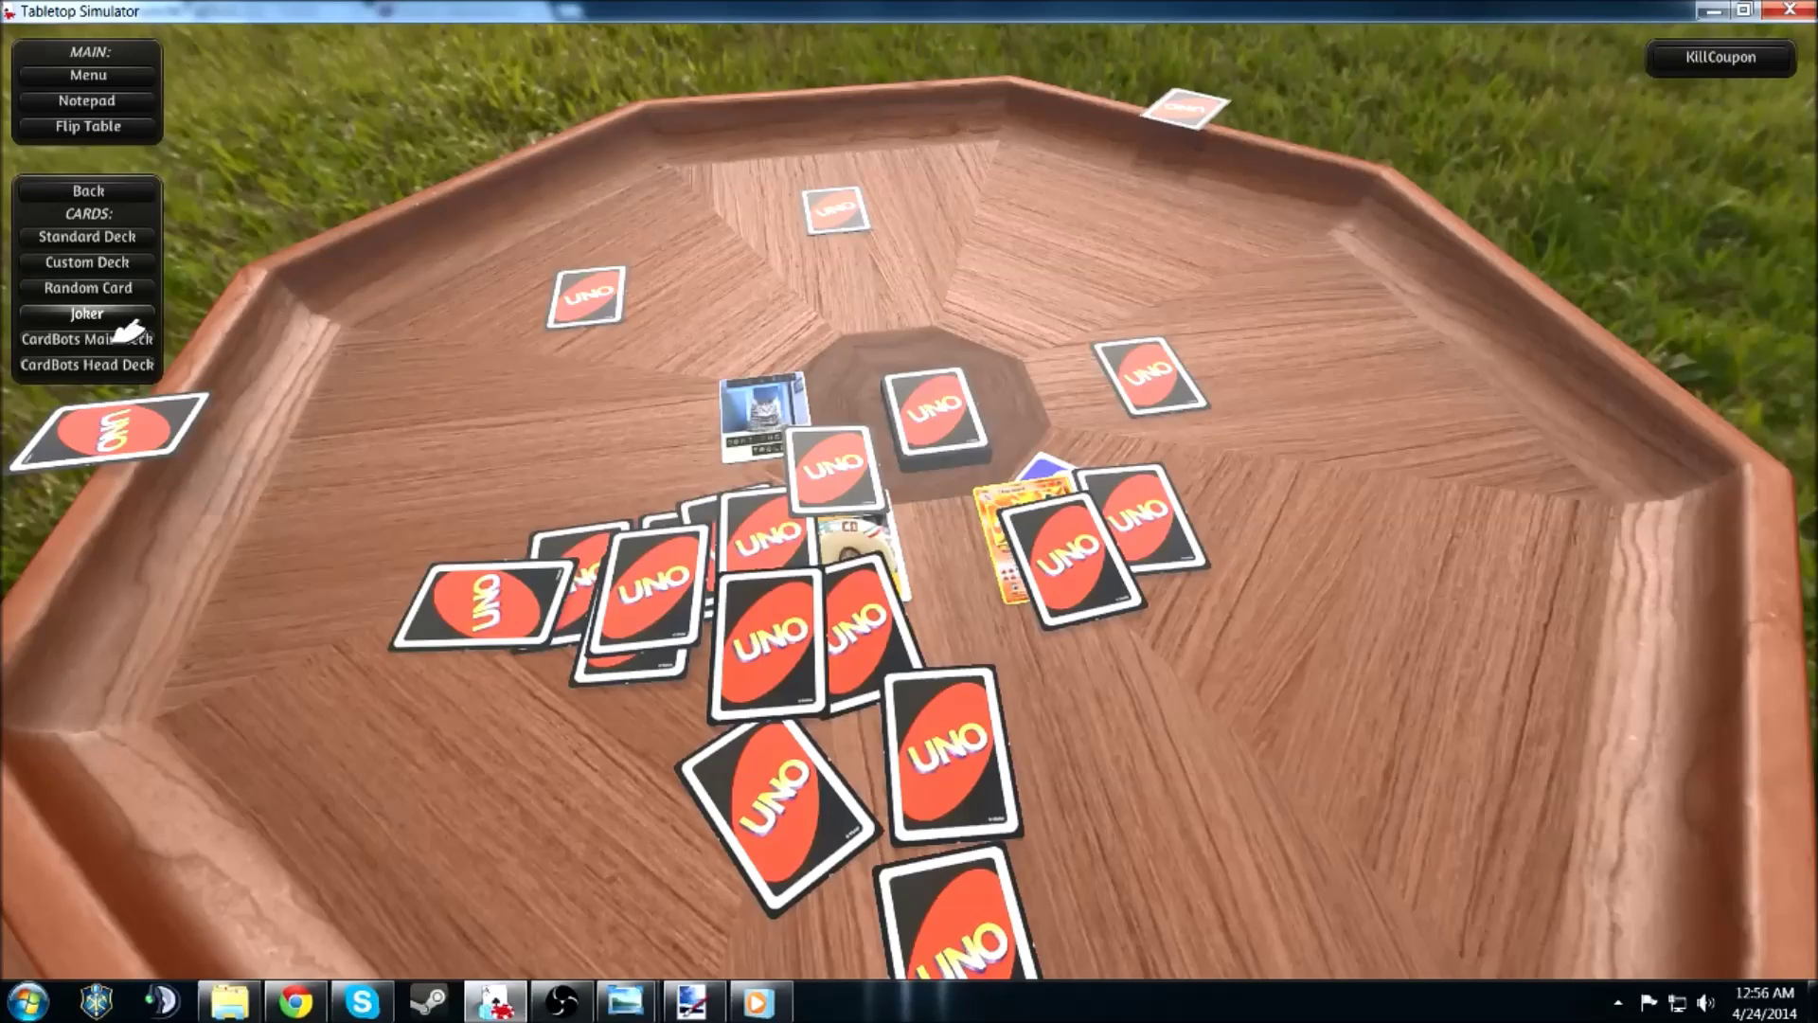
- Turn the blue 7 face up below the Charizard card, flip the +4 card at the edge of the pile, and enlarge it
drag(431, 616, 994, 636)
key(f)
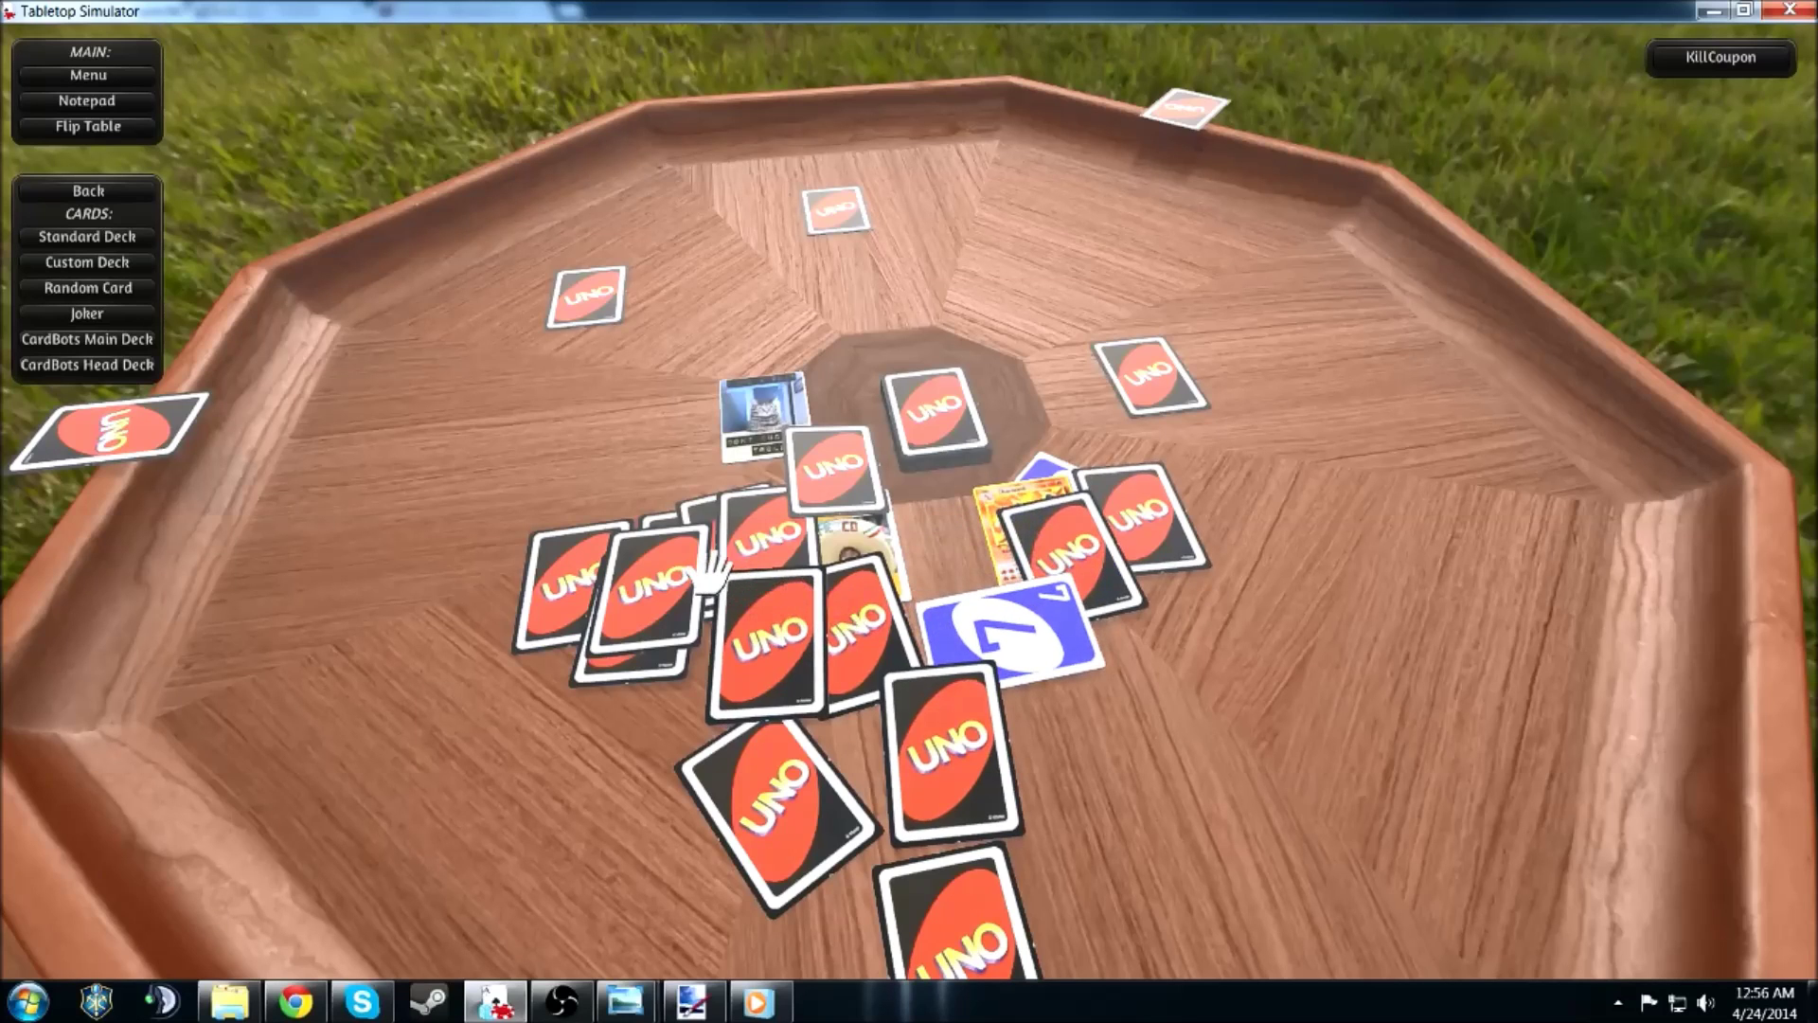
drag(654, 599, 611, 606)
key(f)
key(alt)
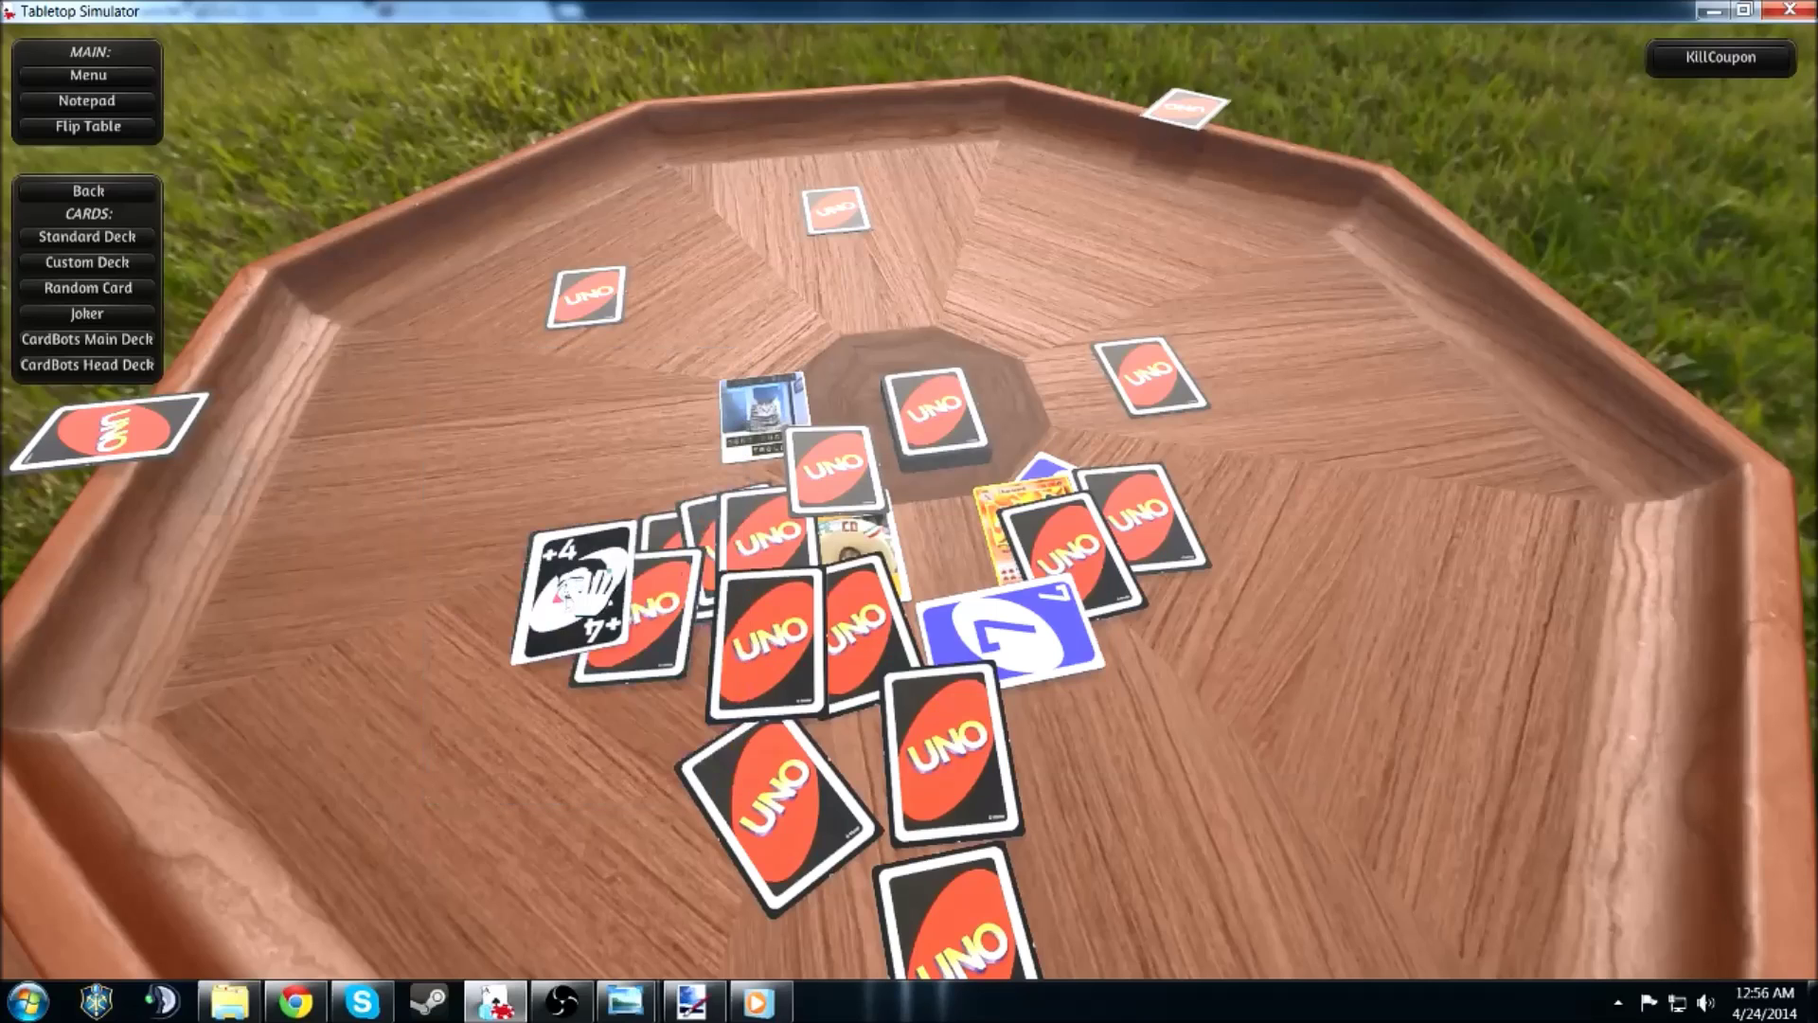